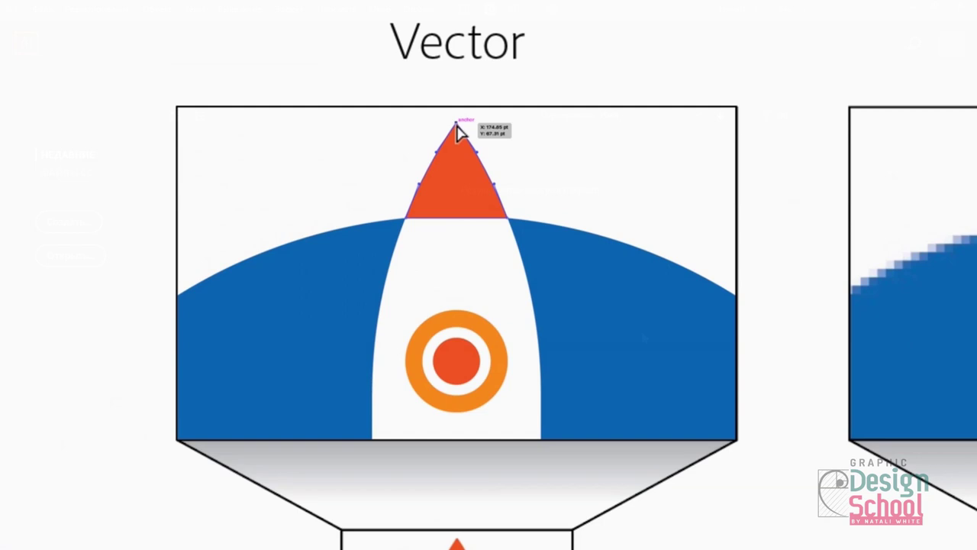
Scale up the rocket emblem, shift the blend toward magenta, and move the museum circle left
left_click(460, 138)
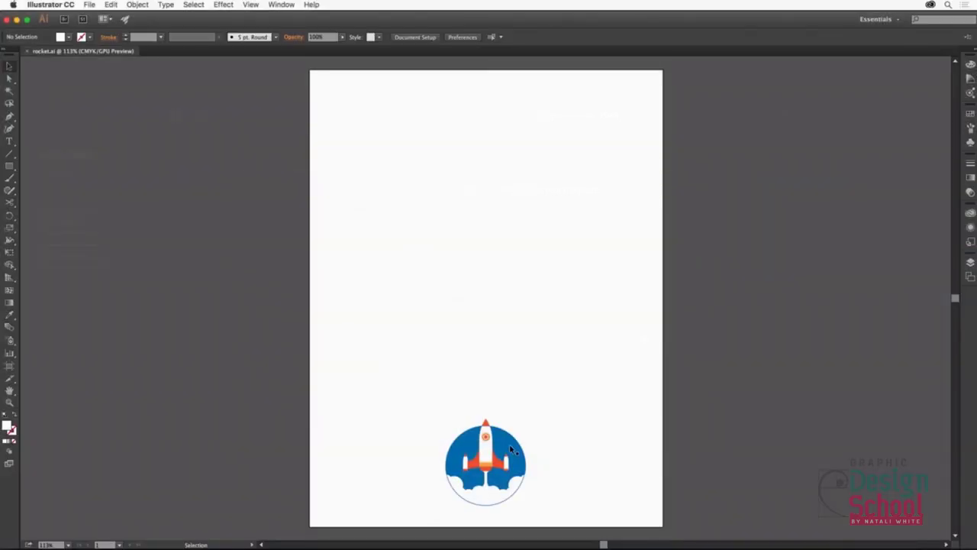
left_click(504, 438)
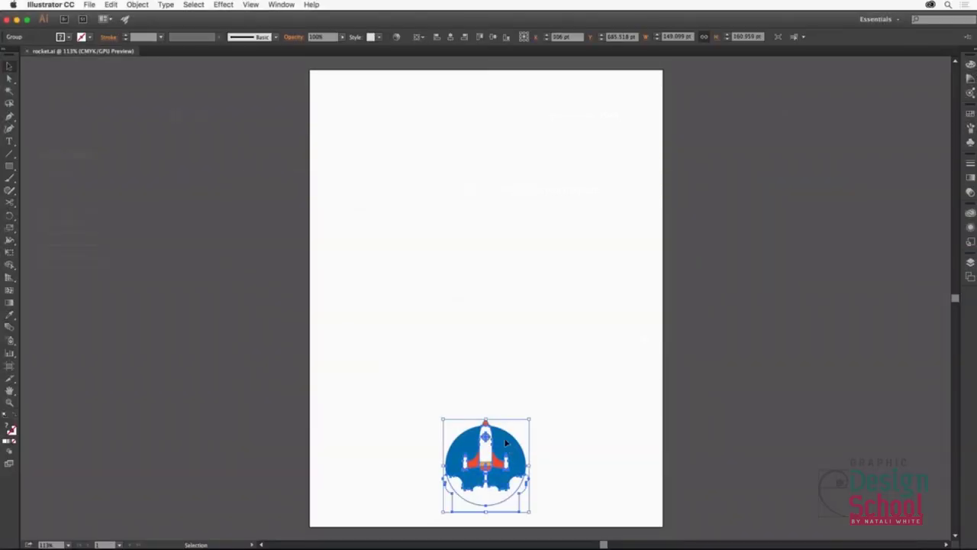
left_click_drag(485, 420, 491, 149)
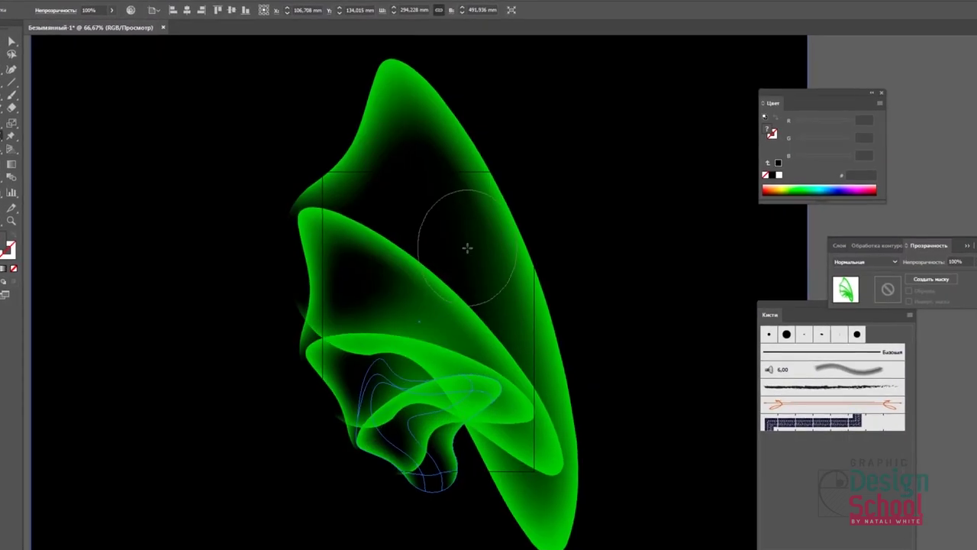
left_click_drag(837, 219, 874, 232)
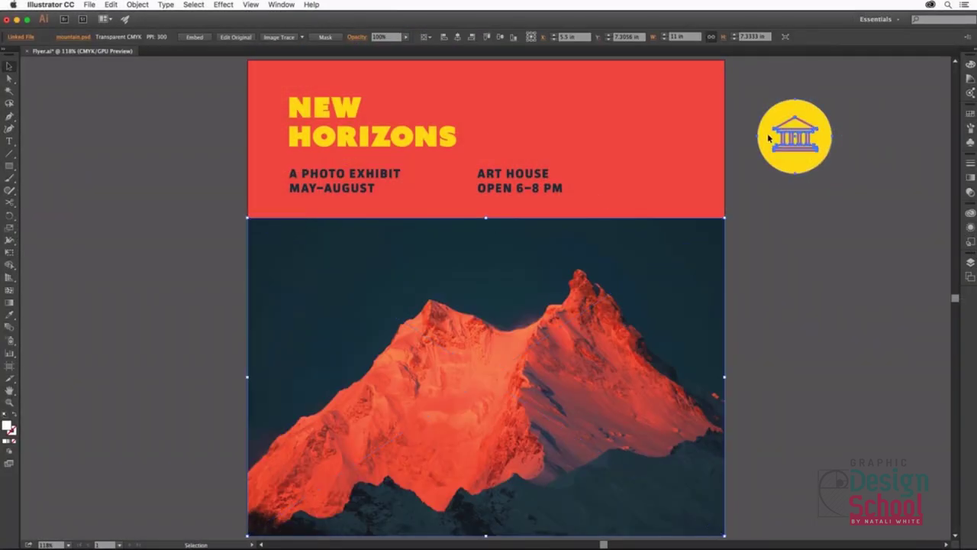
left_click_drag(762, 128, 658, 128)
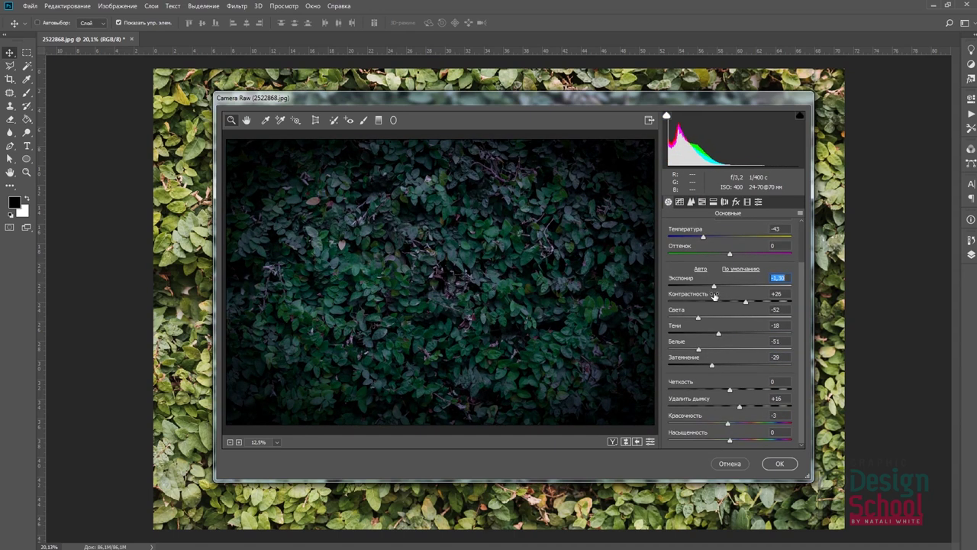
Apply the darker Camera Raw adjustments to the leaf photo and dismiss the leftover warning
left_click(779, 463)
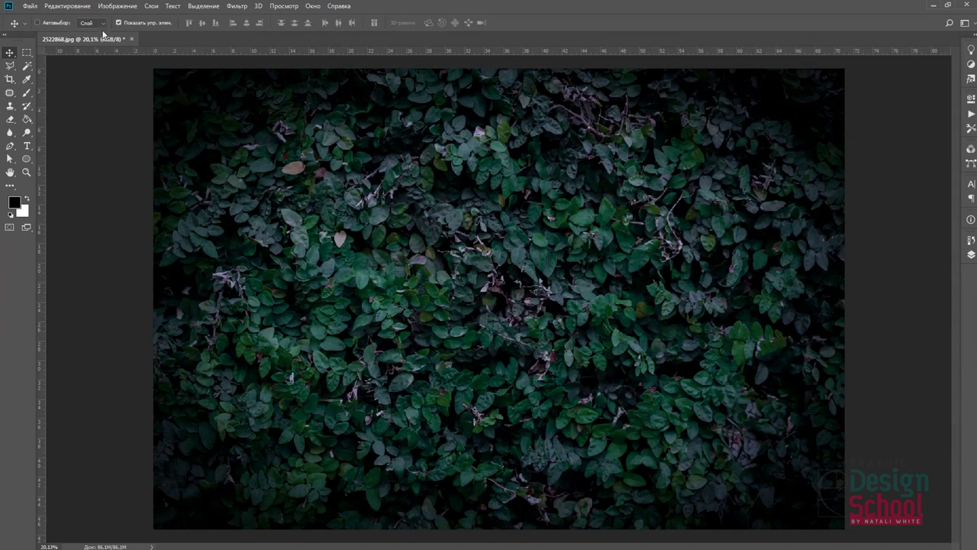
left_click(30, 6)
key("Escape")
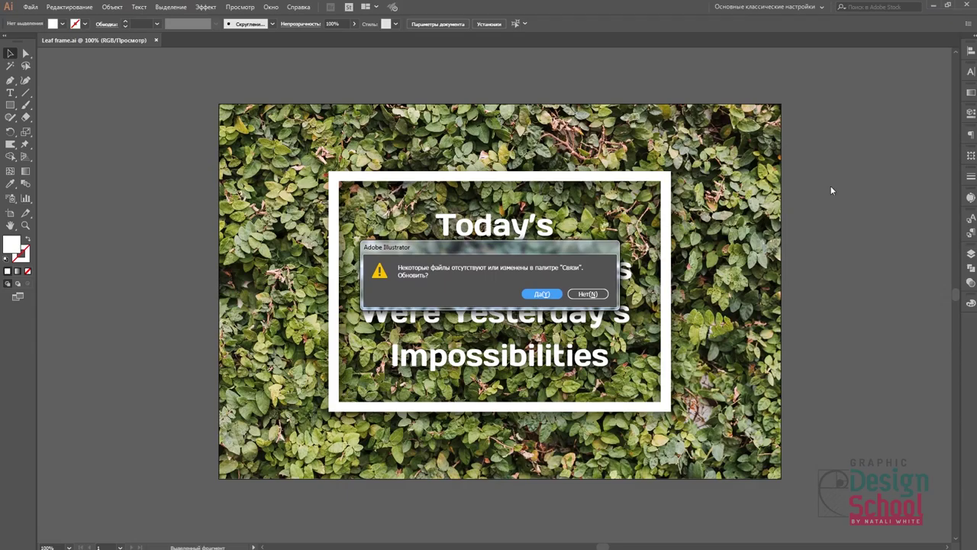
left_click(539, 292)
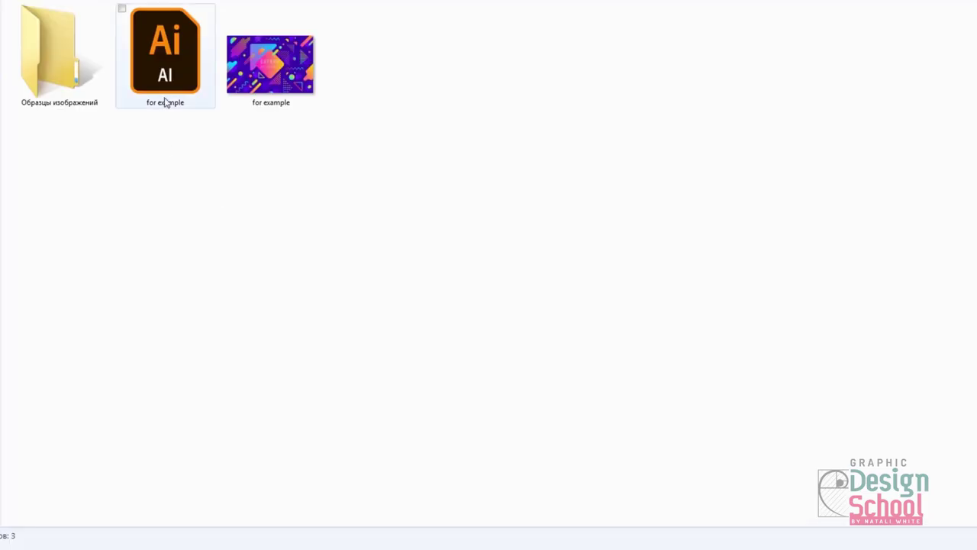
Select the 'for example' Illustrator file in the folder
left_click(165, 74)
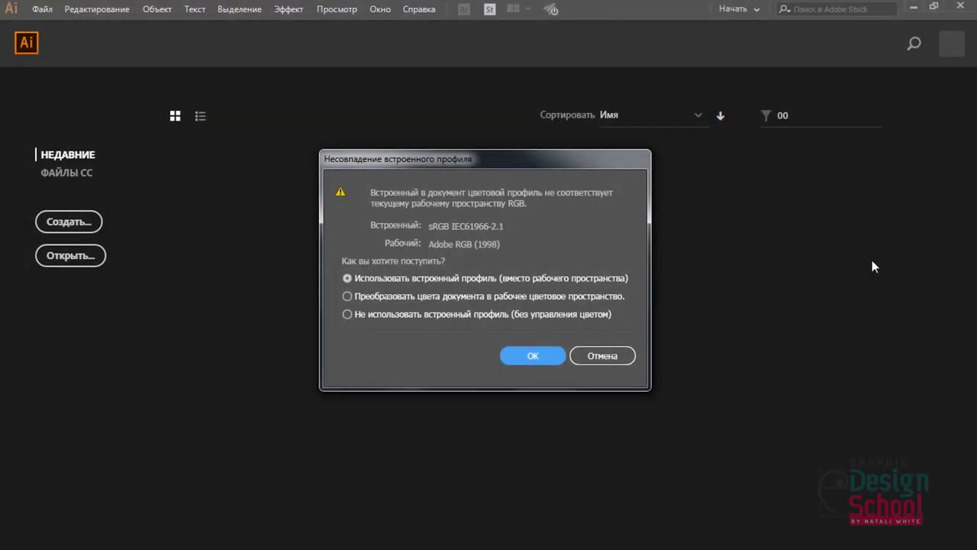
Keep the embedded sRGB profile and open the 'for example' poster file
left_click(519, 360)
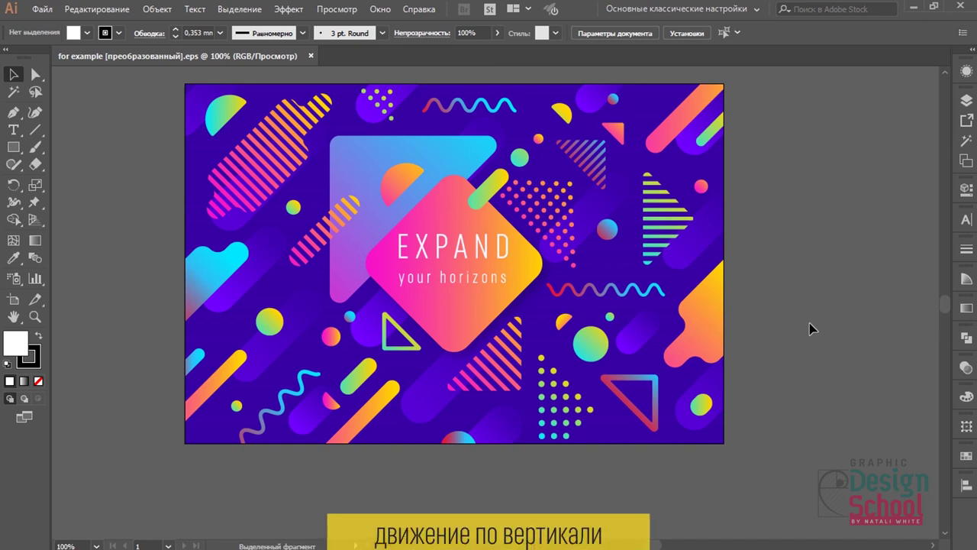
Scroll the EXPAND poster up and down to inspect it vertically
scroll(792, 219, "down", 3)
scroll(792, 219, "down", 2)
scroll(792, 219, "up", 3)
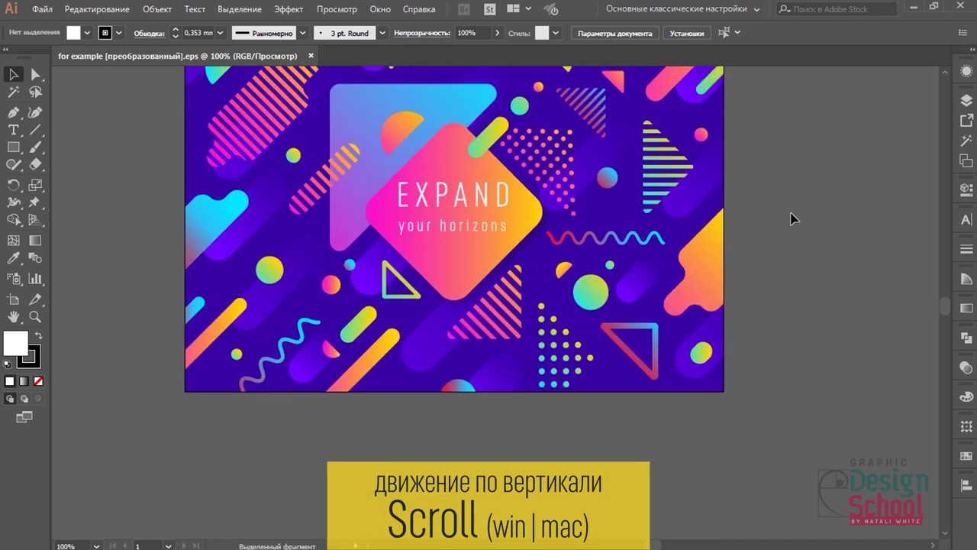
scroll(792, 219, "up", 3)
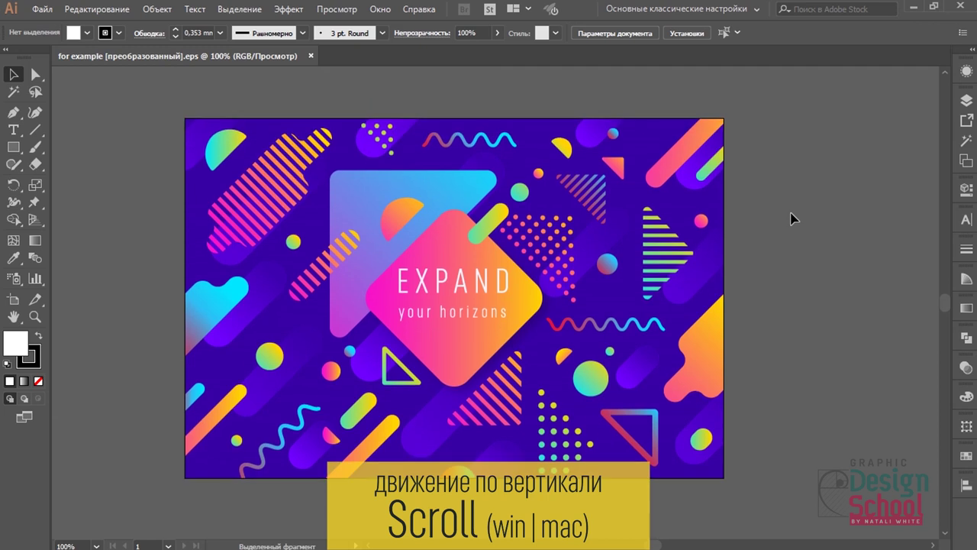
scroll(792, 219, "down", 2)
scroll(791, 219, "up", 2)
Scroll the poster left and right, leaving it nudged slightly right
scroll(791, 219, "left", 2)
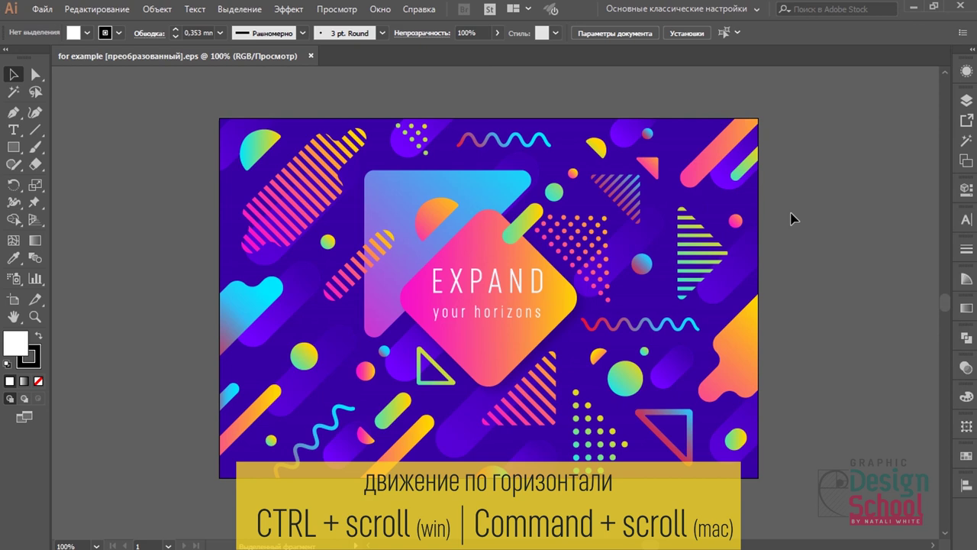
scroll(792, 220, "right", 3)
scroll(792, 219, "right", 3)
scroll(792, 219, "left", 6)
scroll(790, 219, "left", 2)
scroll(791, 219, "right", 2)
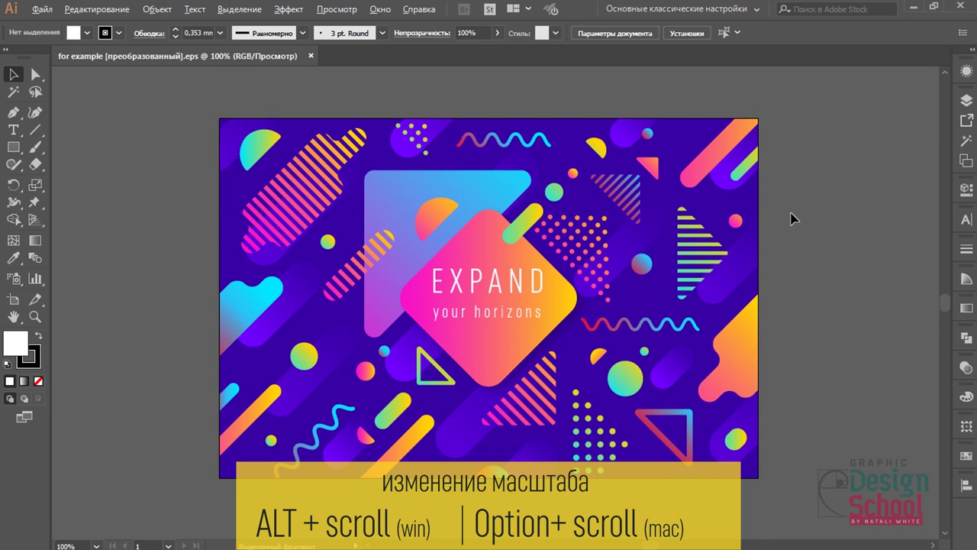
key("alt")
scroll(790, 218, "up", 3)
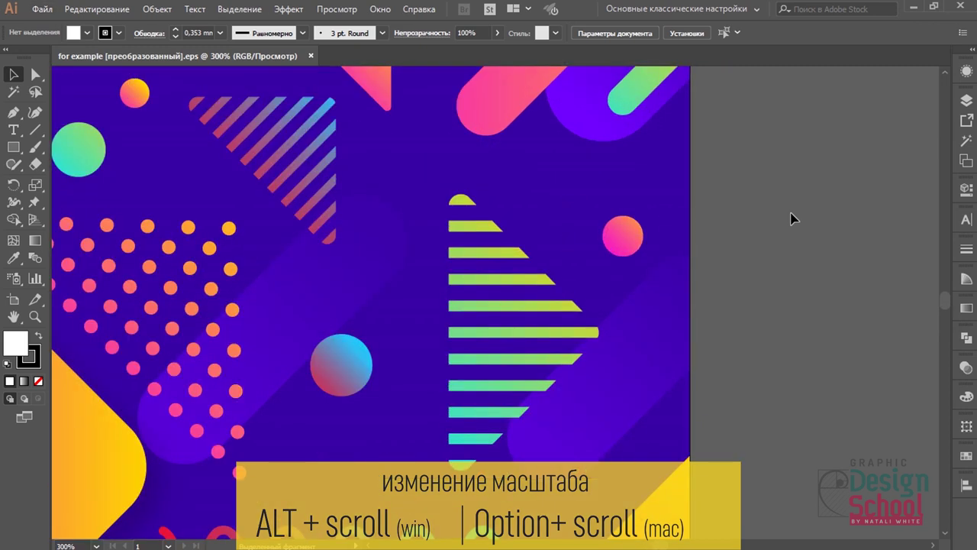
scroll(791, 218, "down", 3)
scroll(793, 220, "up", 3)
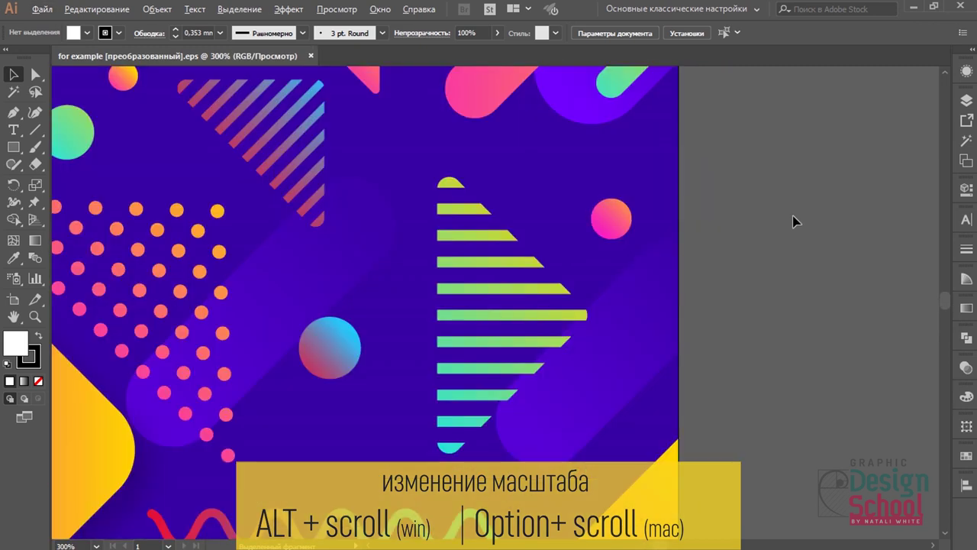
scroll(793, 221, "down", 5)
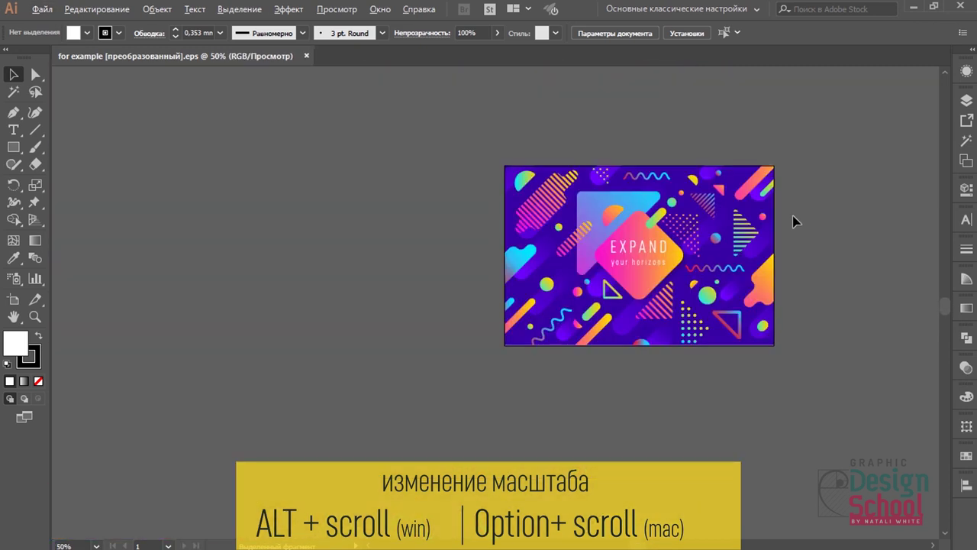
scroll(793, 221, "up", 3)
scroll(794, 222, "down", 2)
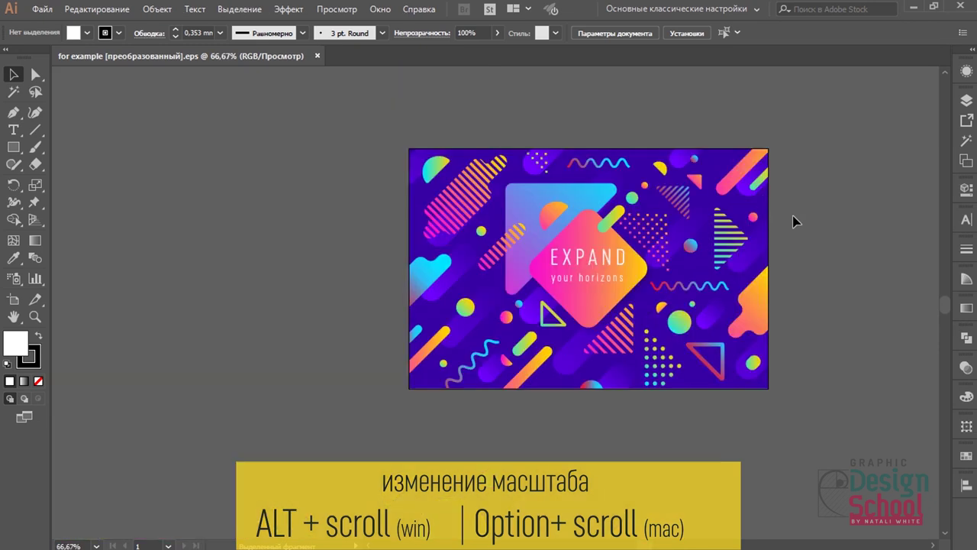
scroll(794, 222, "up", 4)
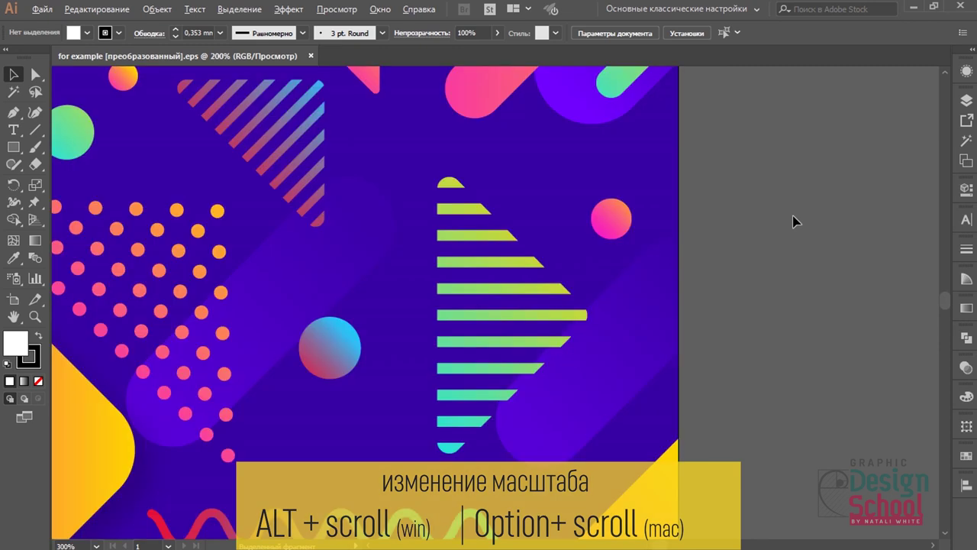
scroll(794, 221, "down", 5)
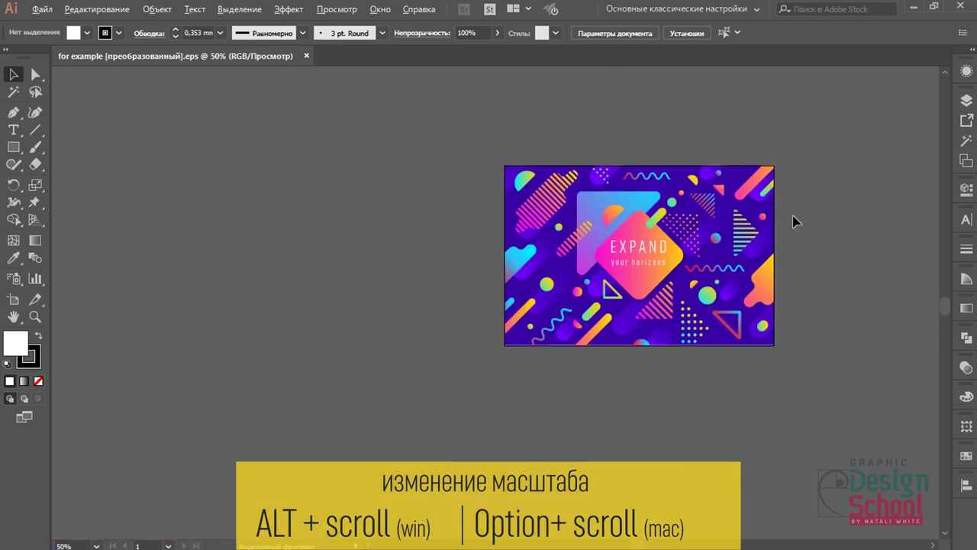
scroll(794, 221, "up", 2)
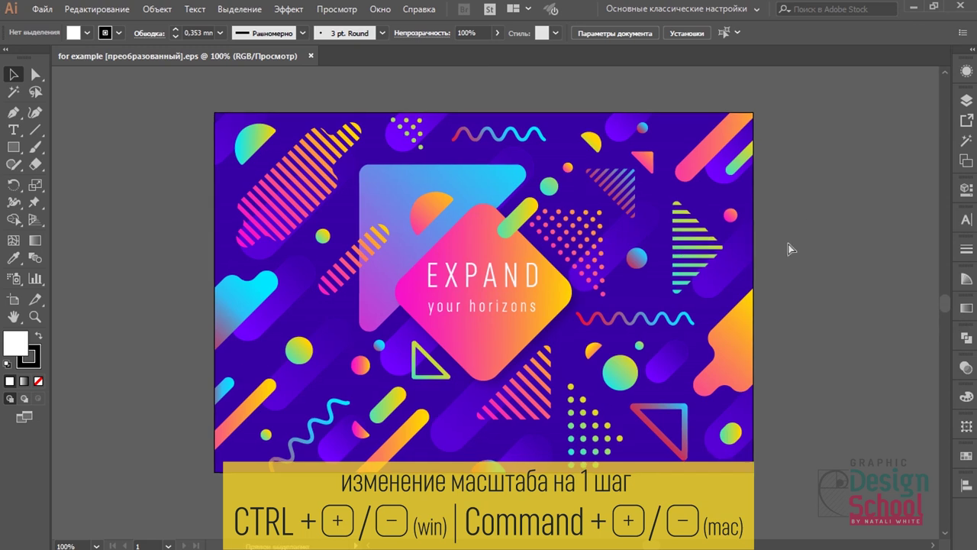
key("ctrl+plus")
key("ctrl+plus")
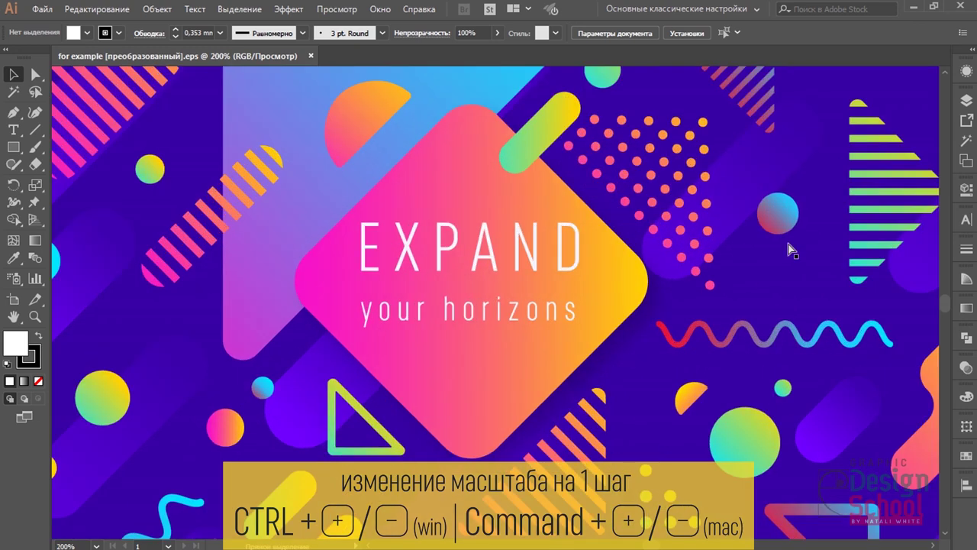
key("ctrl+minus")
key("ctrl+minus")
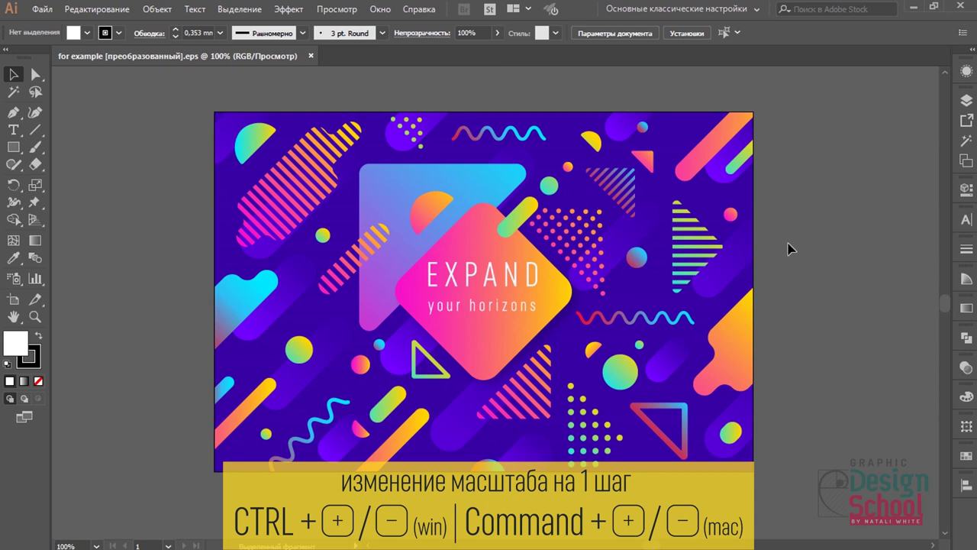
key("ctrl+plus")
key("ctrl+minus")
key("ctrl+plus")
key("ctrl+plus")
key("ctrl+plus")
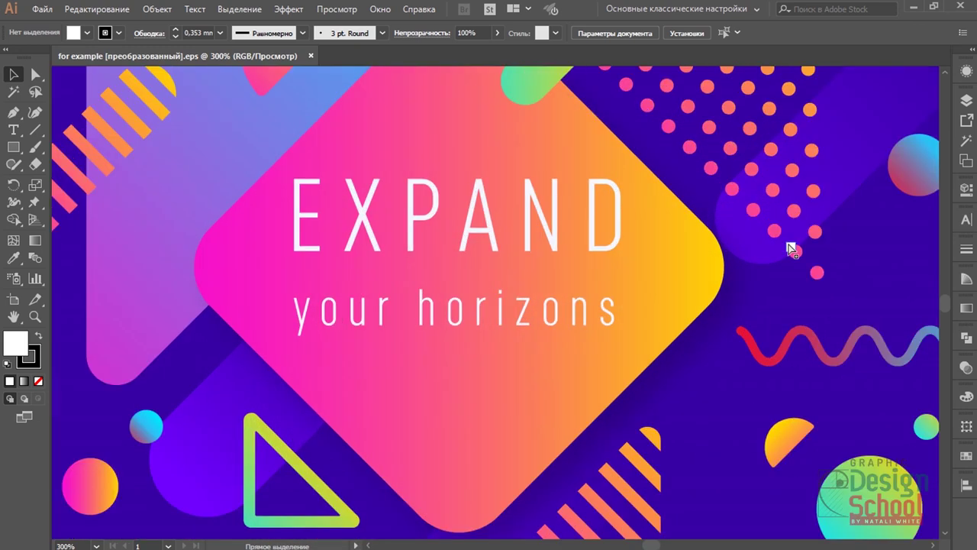
key("ctrl+minus")
key("ctrl+minus")
key("ctrl+minus")
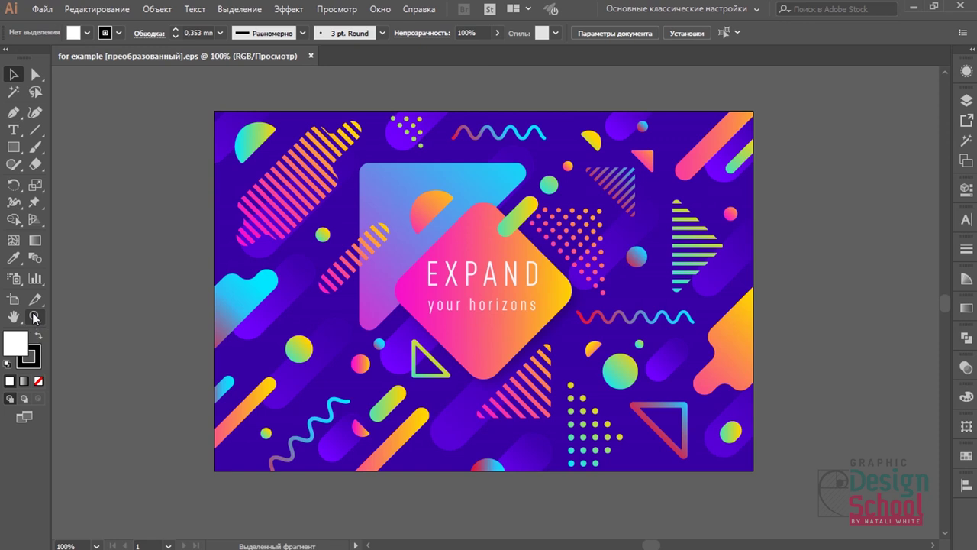
Zoom into the poster's left side and striped shapes with the Zoom tool, then back to 100%
left_click(34, 318)
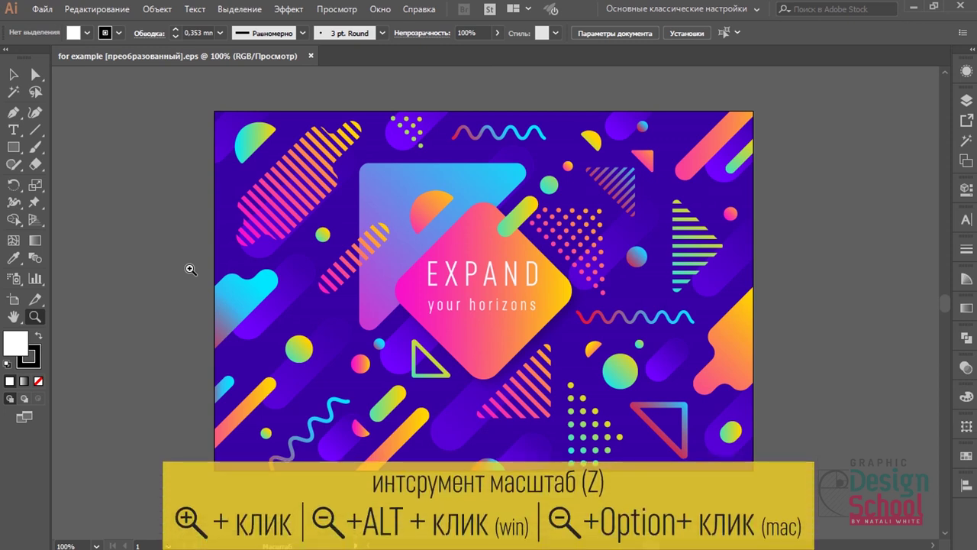
left_click(191, 269)
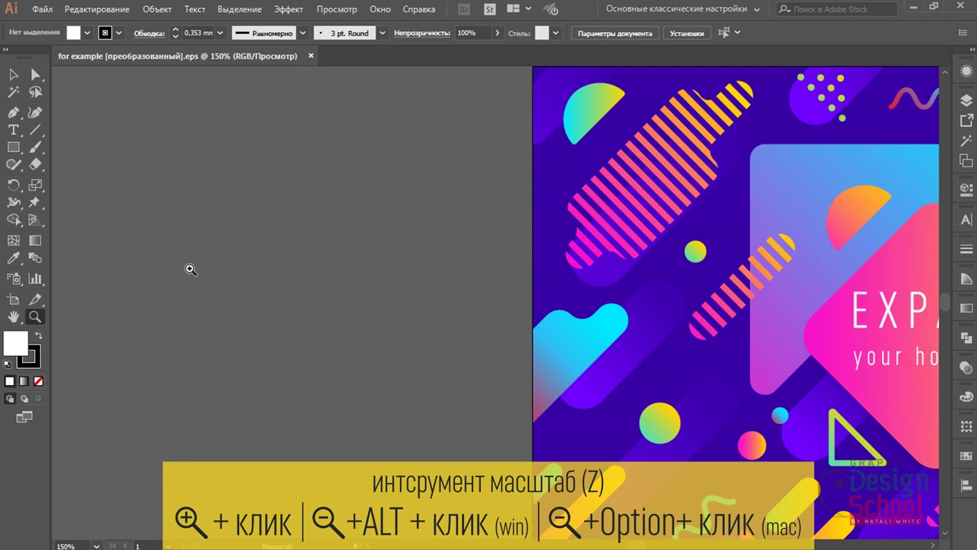
left_click_drag(494, 114, 849, 371)
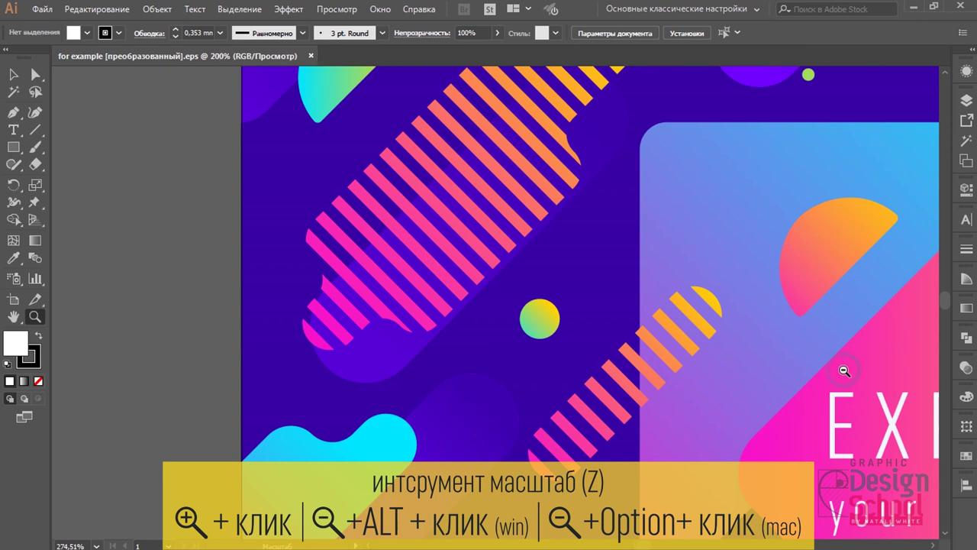
left_click(844, 371, "alt")
left_click(843, 372, "alt")
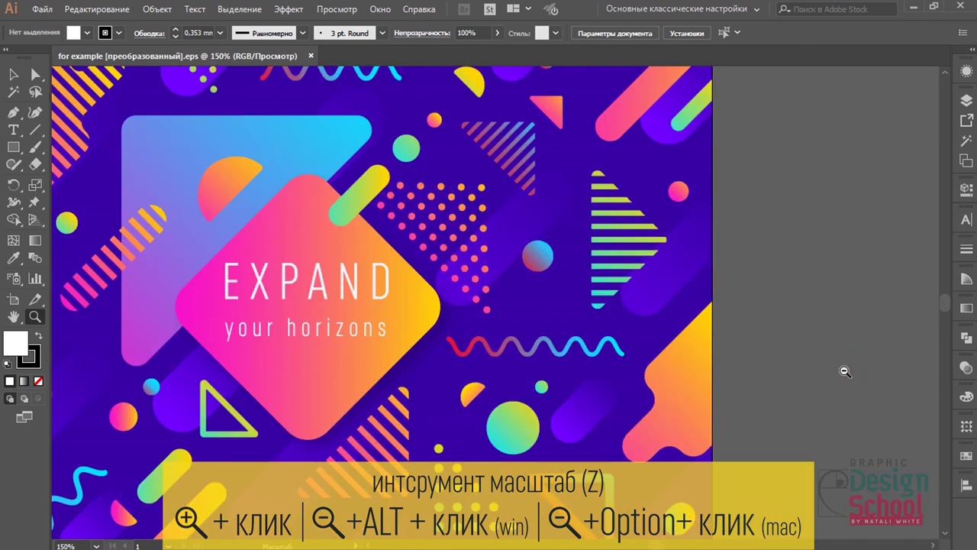
left_click(665, 383, "alt")
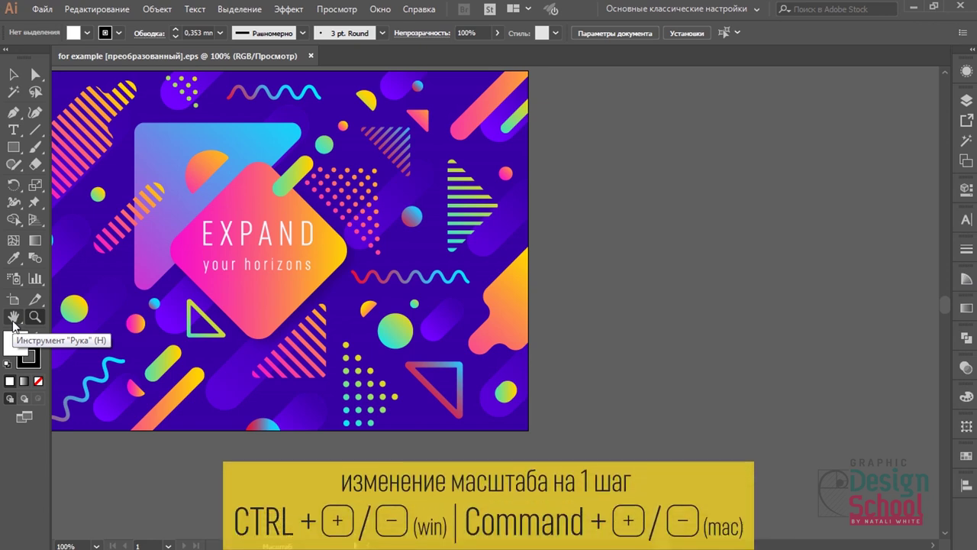
Pan the poster around with the Hand tool and Space-drag, settling it mid-window
left_click(13, 324)
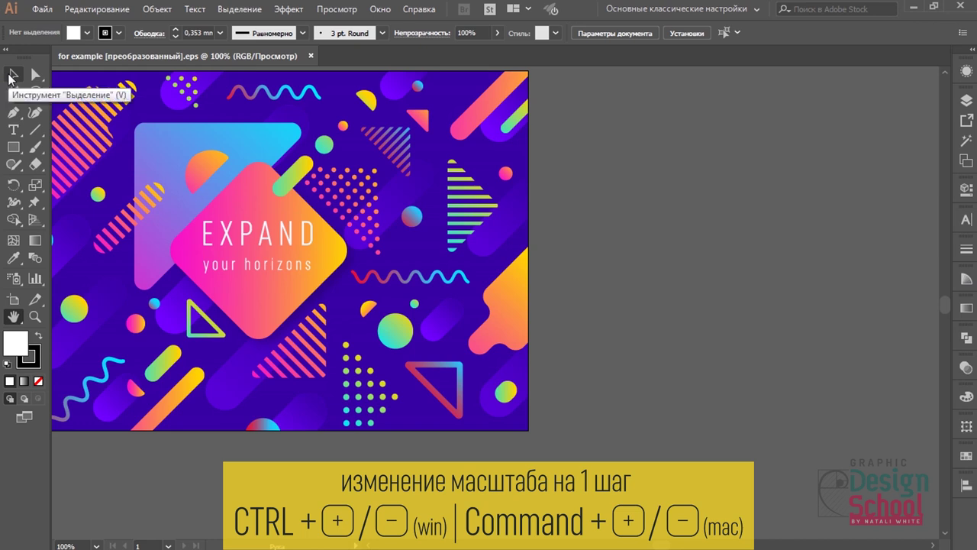
left_click(11, 78)
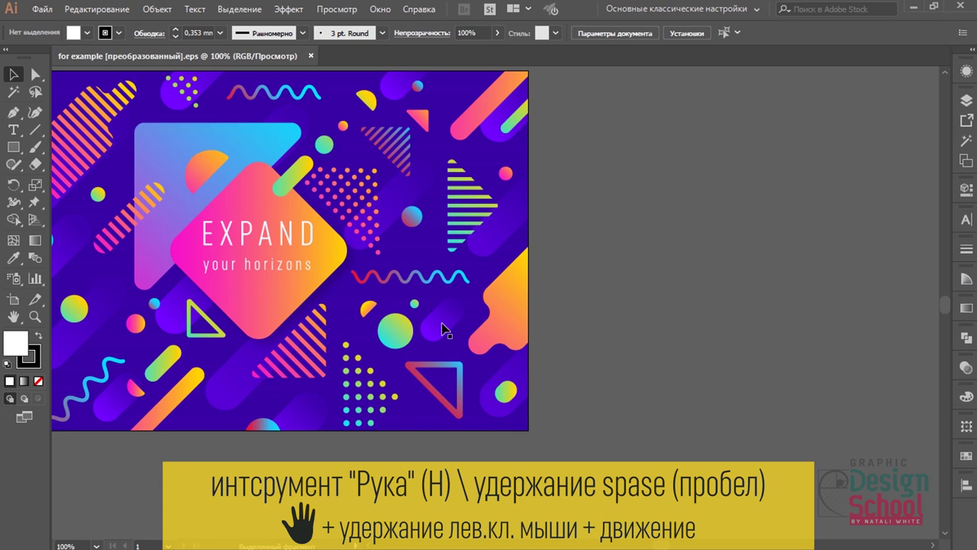
key("space")
key("space")
left_click_drag(152, 200, 543, 339)
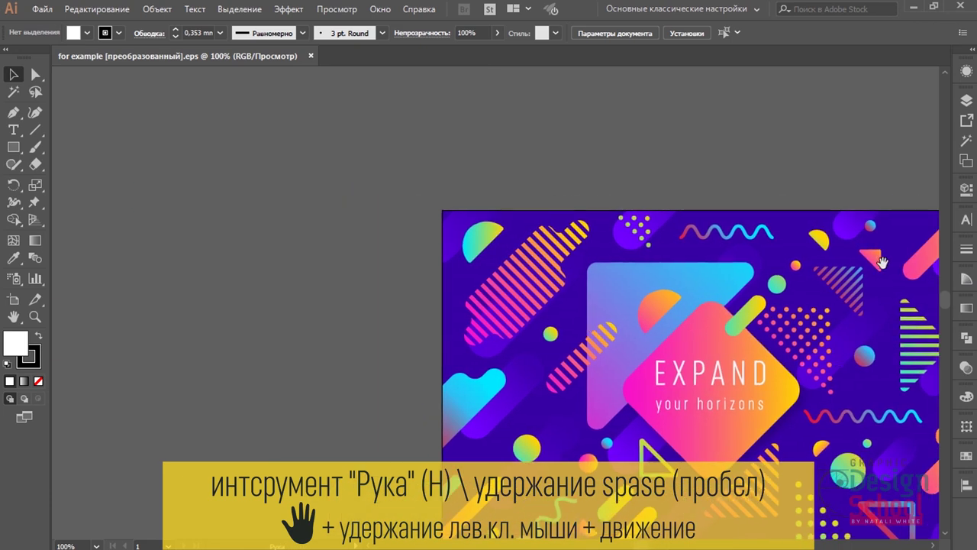
left_click_drag(884, 263, 494, 284)
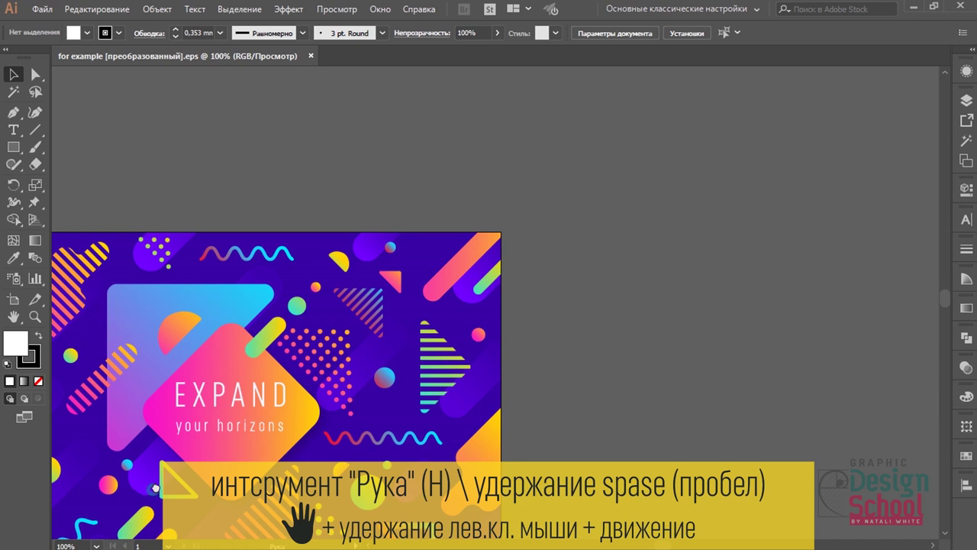
left_click_drag(337, 330, 420, 152)
left_click_drag(318, 312, 320, 359)
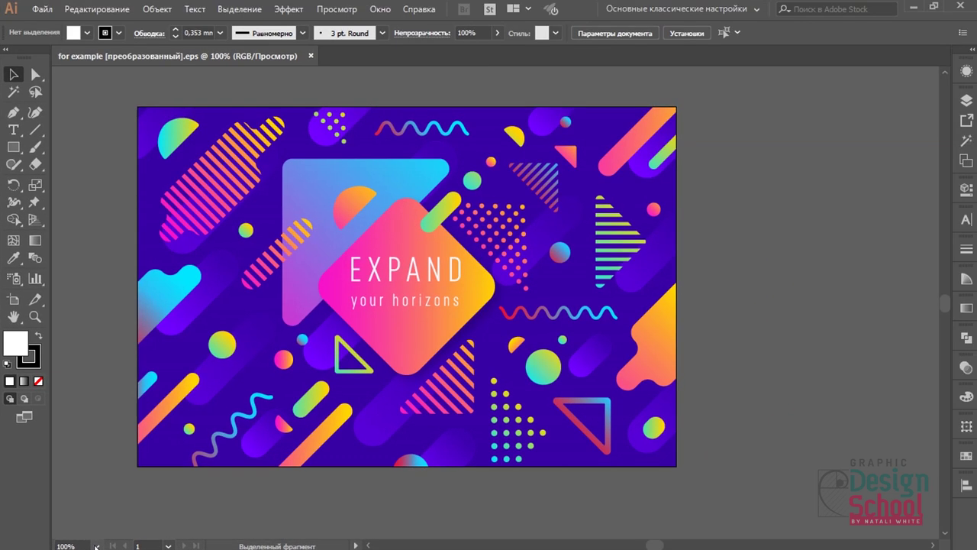
Choose Fit on Screen from the status-bar zoom list, showing the whole poster at 128%
left_click(96, 546)
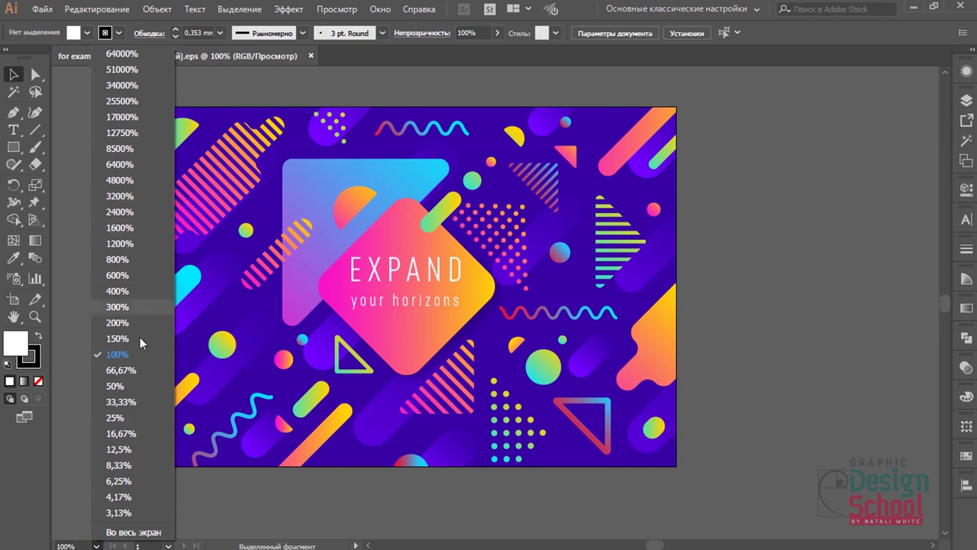
left_click(133, 532)
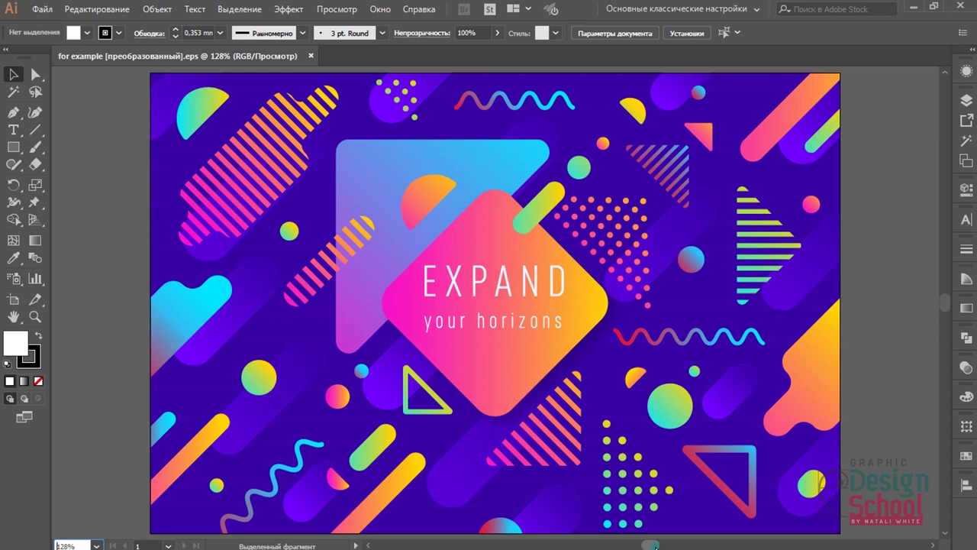
left_click_drag(652, 545, 597, 545)
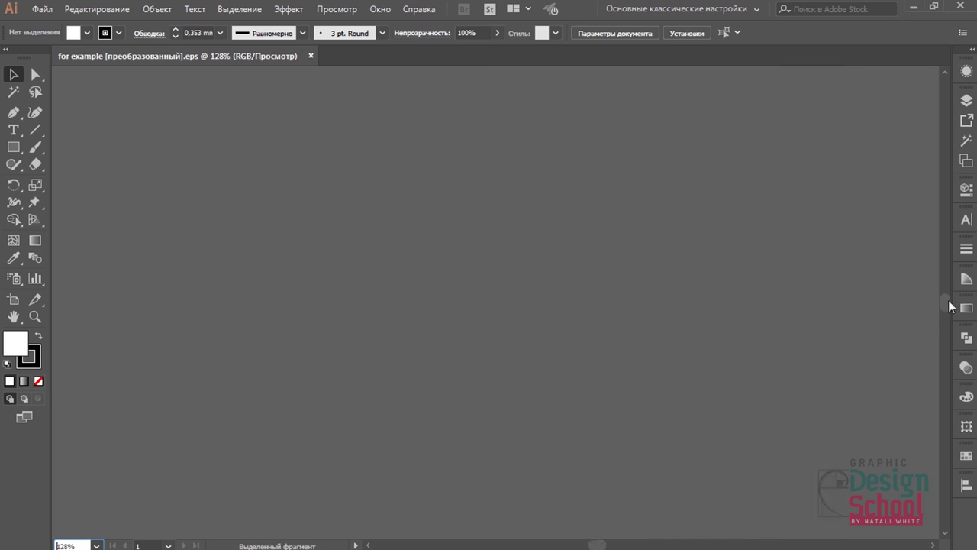
left_click_drag(945, 304, 955, 143)
left_click(942, 424)
left_click(96, 546)
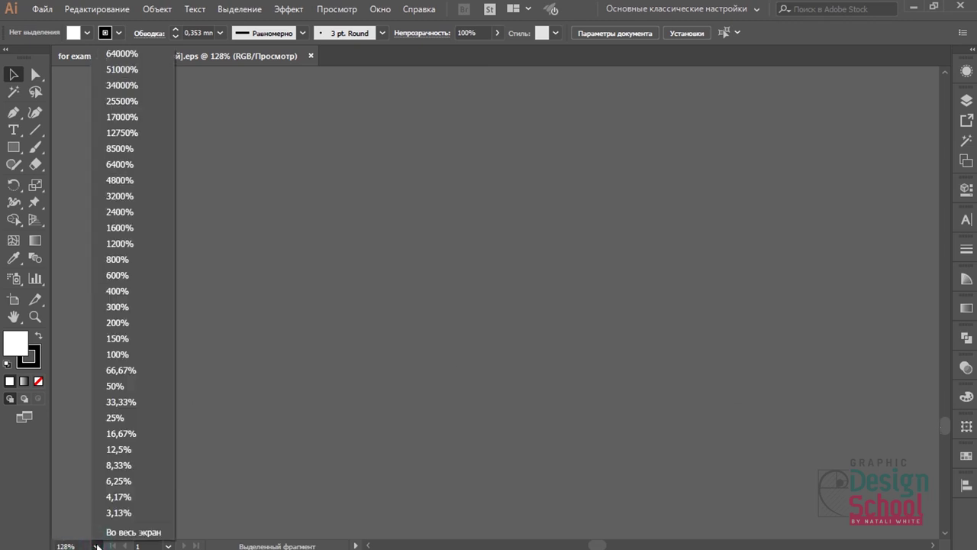
left_click(122, 532)
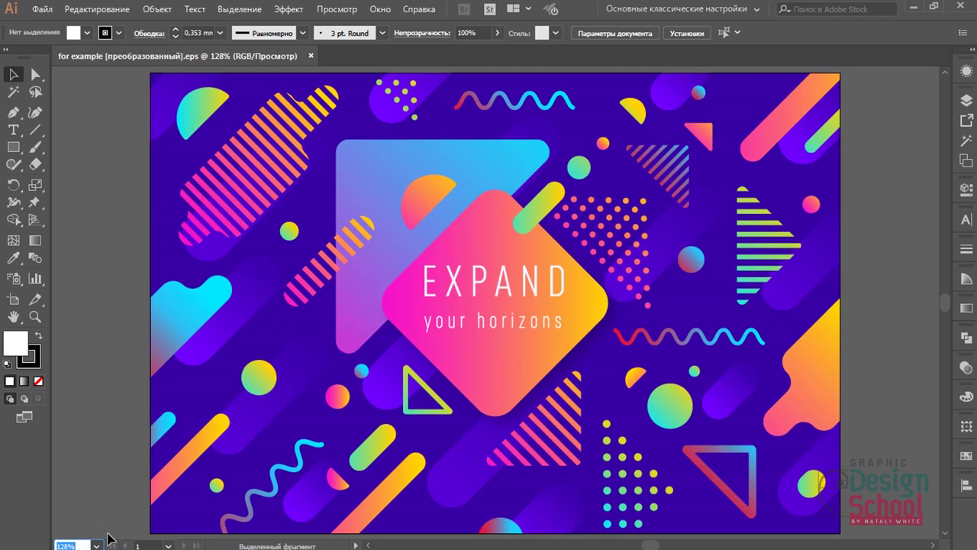
left_click(137, 364)
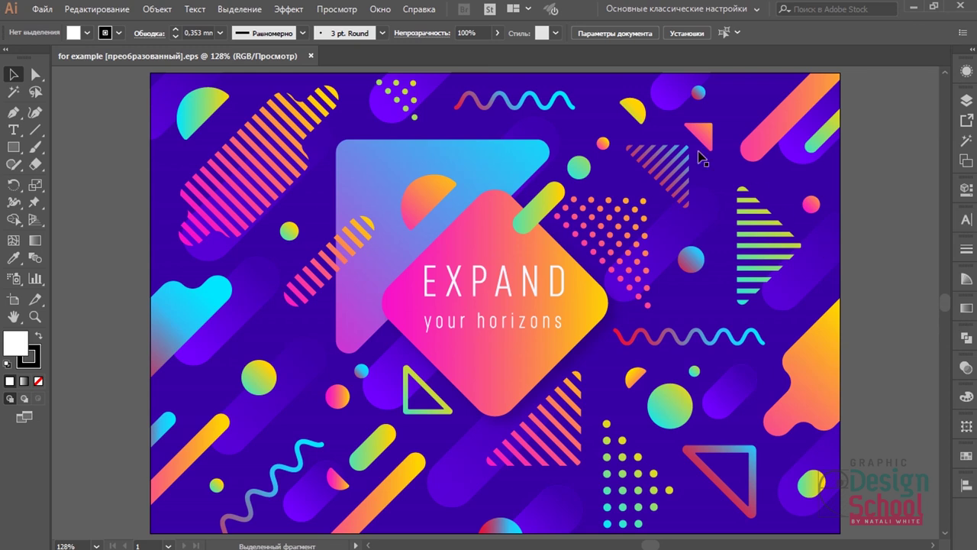
left_click(382, 14)
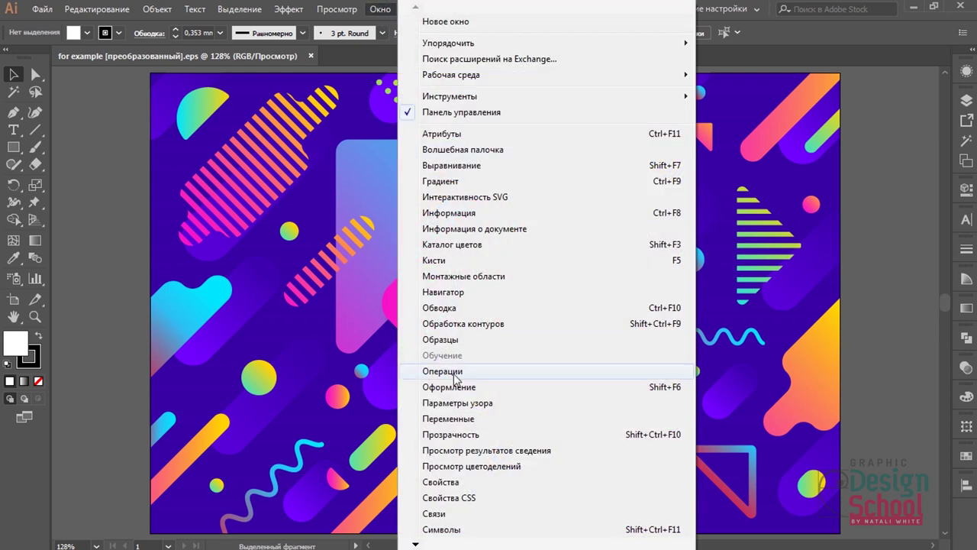
Show the Navigator panel and browse its list of zoom levels
left_click(446, 294)
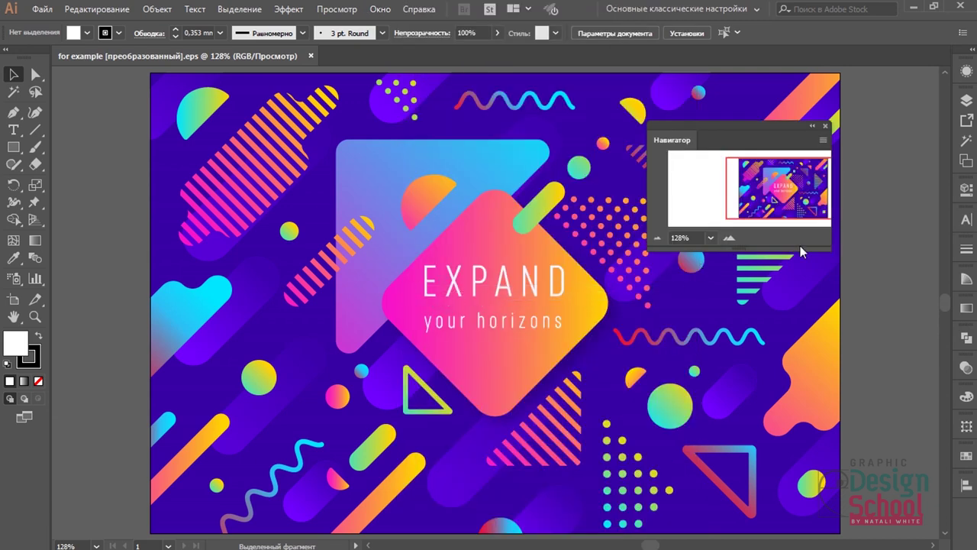
left_click(711, 237)
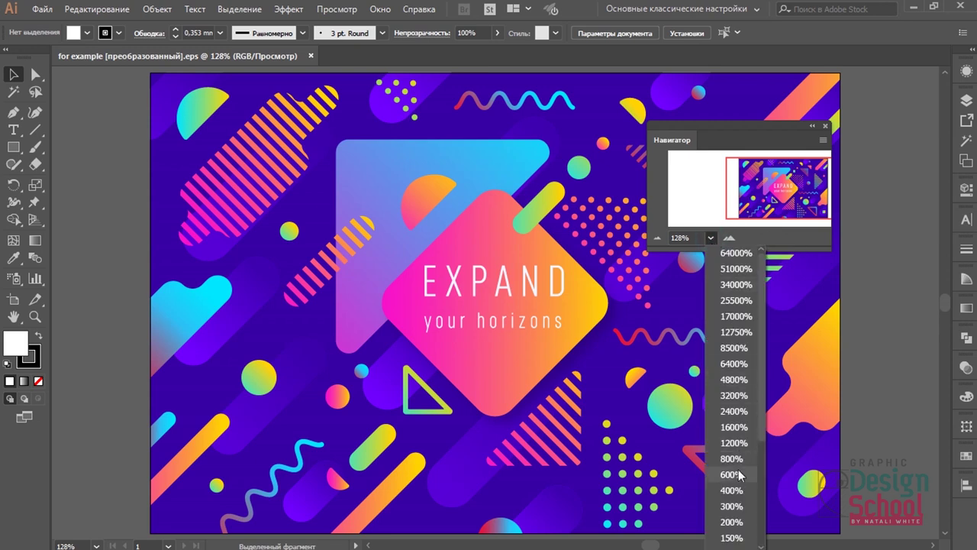
scroll(737, 458, "down", 3)
scroll(737, 466, "up", 3)
scroll(738, 467, "down", 3)
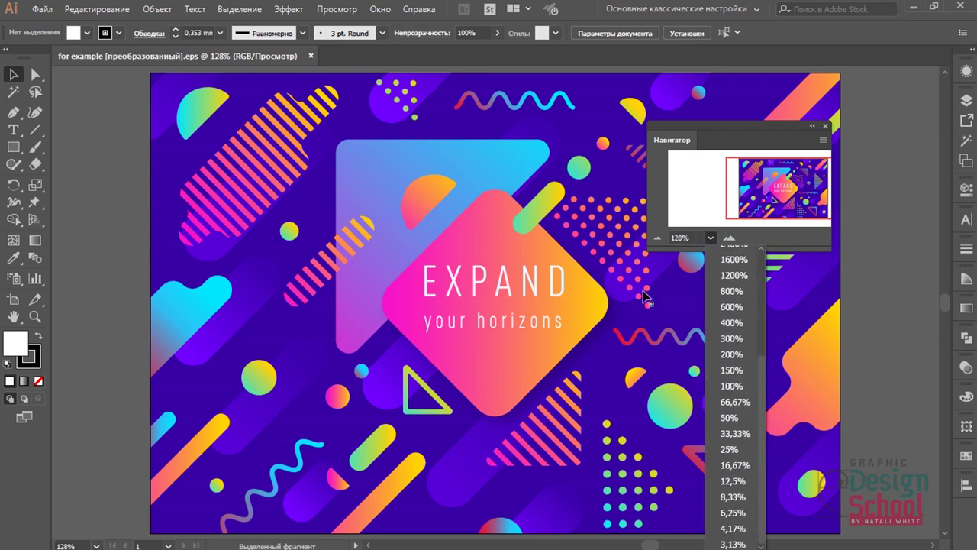
Zoom the view in to 300%, back out to 150%, and jump to a clicked thumbnail spot
left_click(729, 239)
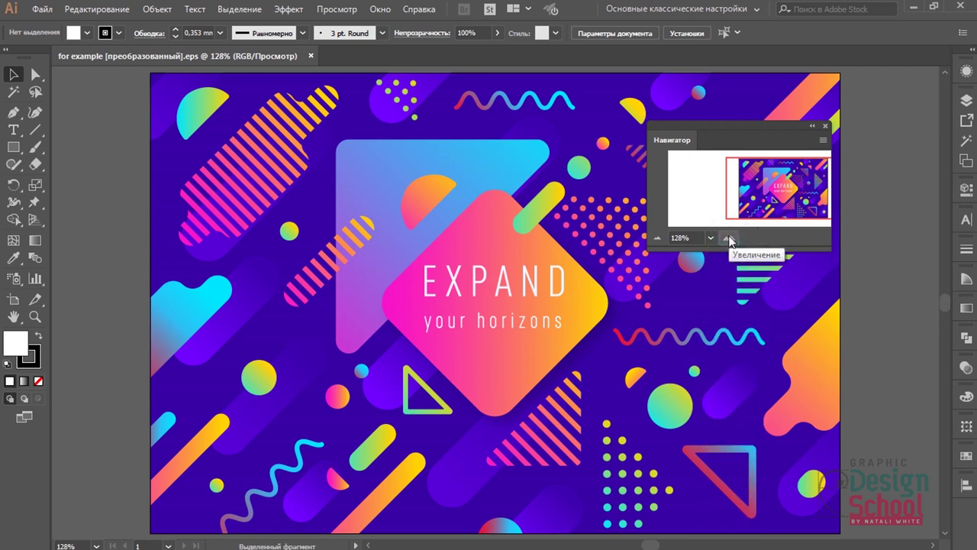
left_click(729, 239)
left_click(729, 240)
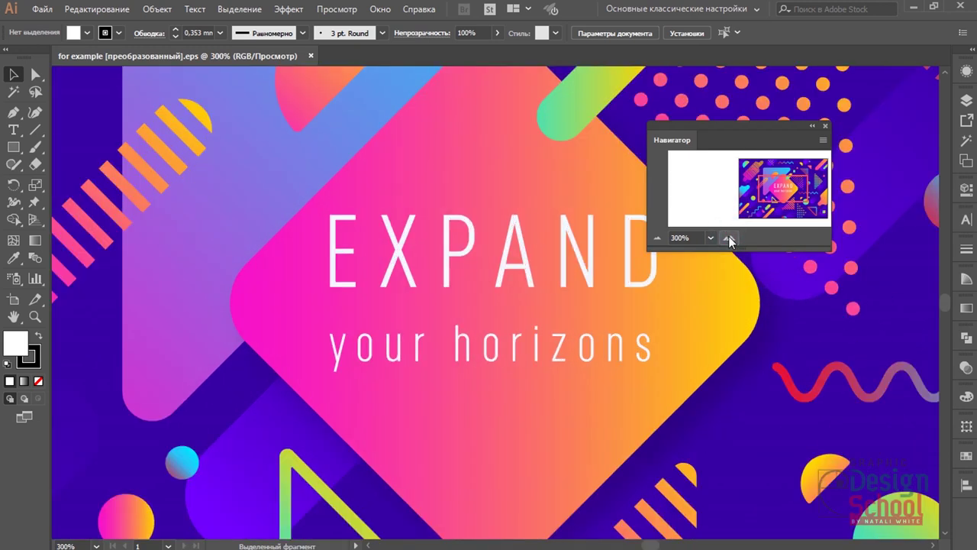
left_click(656, 239)
left_click(656, 239)
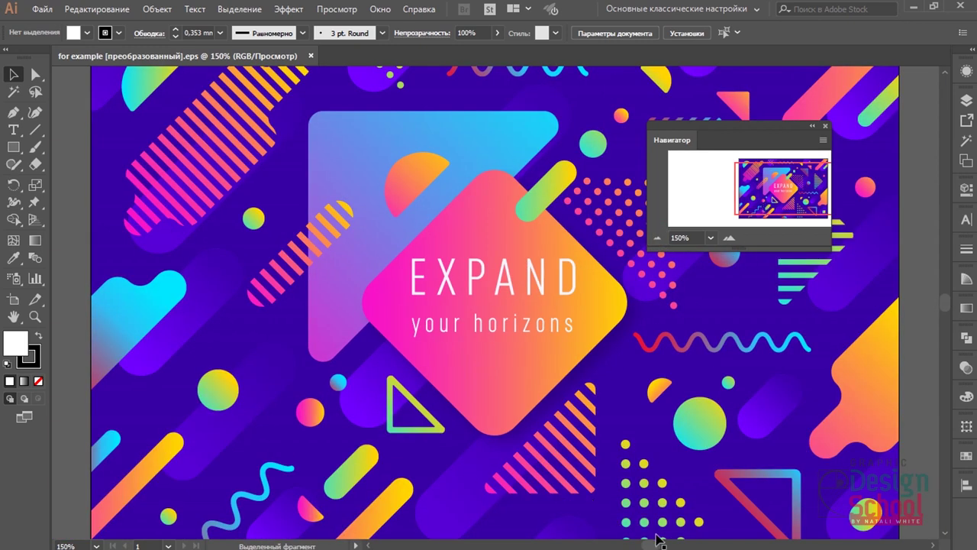
left_click(799, 545)
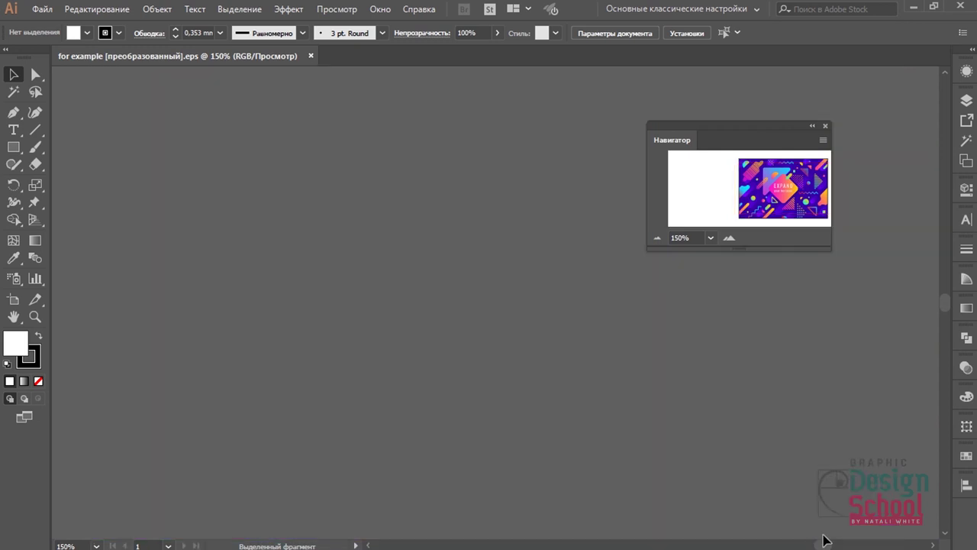
Drag the Navigator's view box to centre the EXPAND diamond, then move the Navigator panel away
left_click(753, 174)
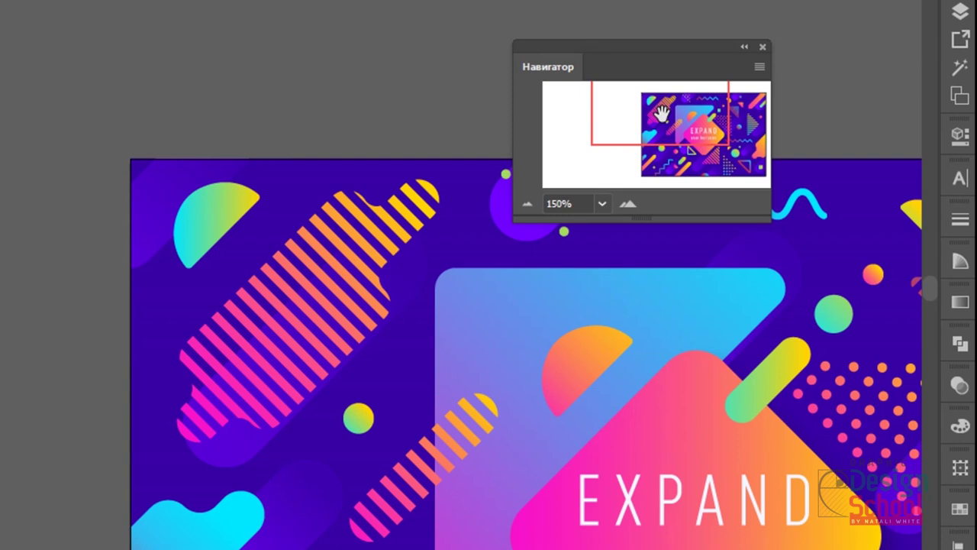
mouse_move(661, 114)
left_mouse_down()
mouse_move(684, 144)
mouse_move(623, 137)
mouse_move(682, 132)
left_mouse_up()
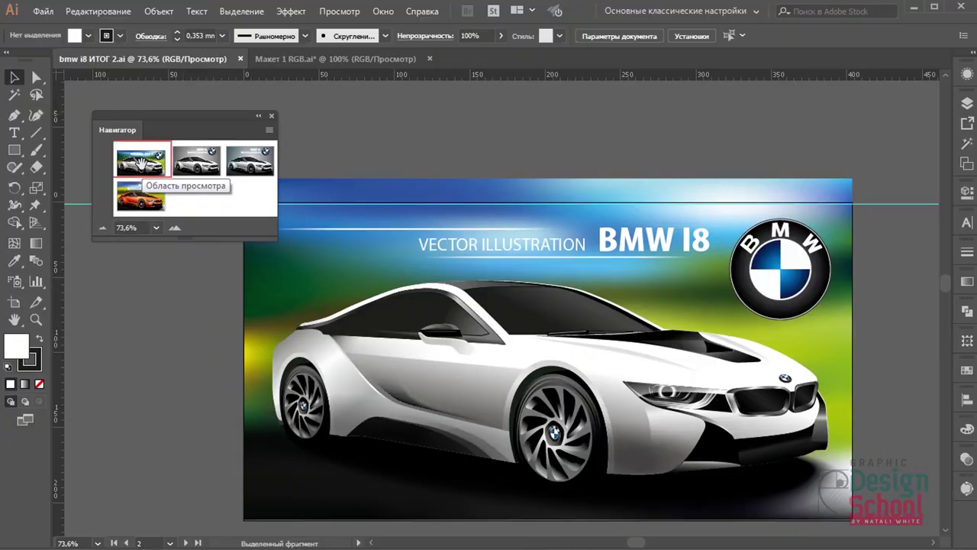
mouse_move(153, 160)
left_mouse_down()
mouse_move(212, 163)
mouse_move(137, 200)
mouse_move(136, 160)
left_mouse_up()
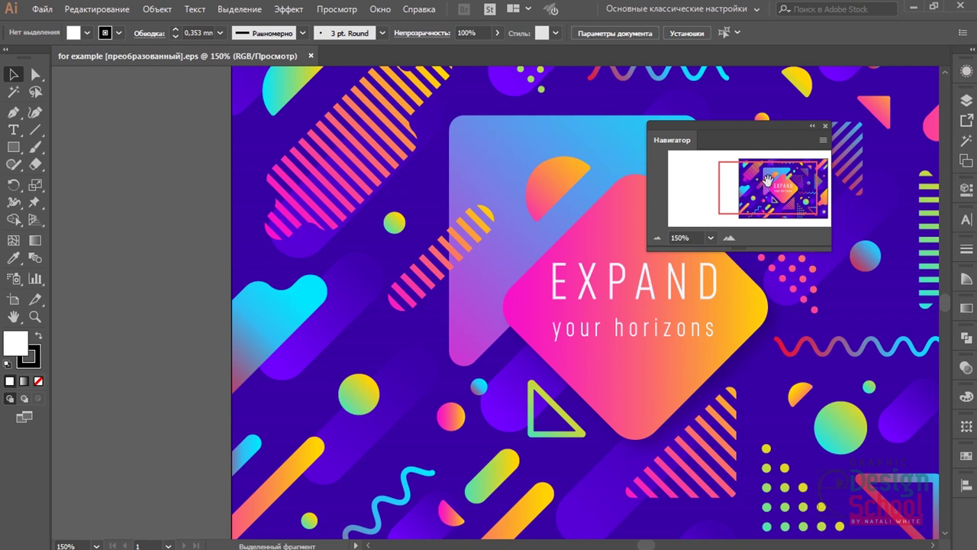
left_click_drag(738, 131, 842, 78)
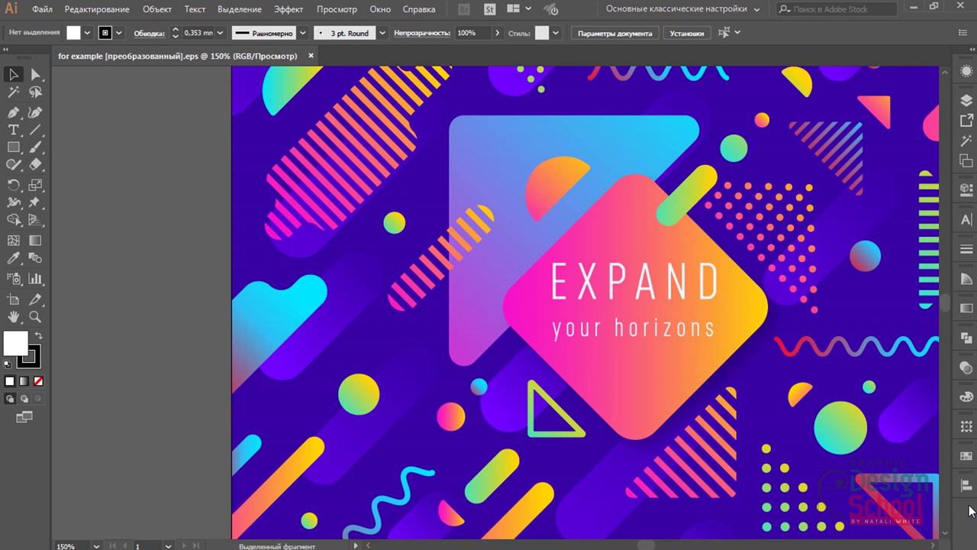
Cycle the Stroke panel through its option levels, close it, and show the Transparency panel
left_click(965, 484)
left_click(967, 250)
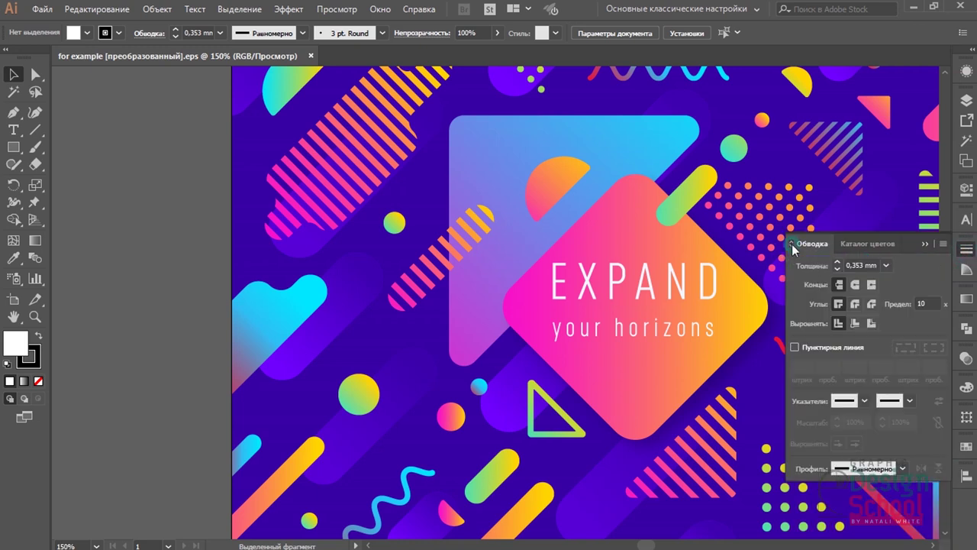
left_click(792, 244)
left_click(791, 243)
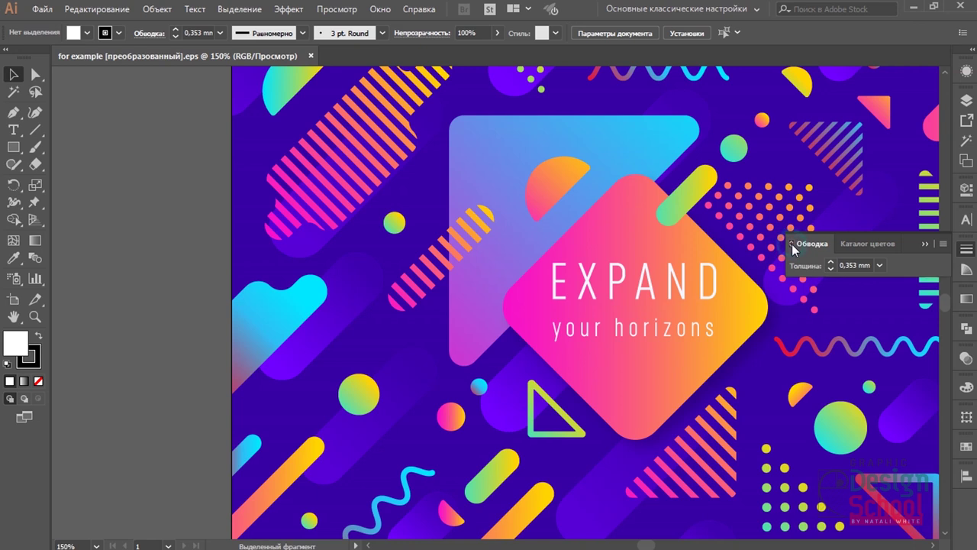
left_click(791, 243)
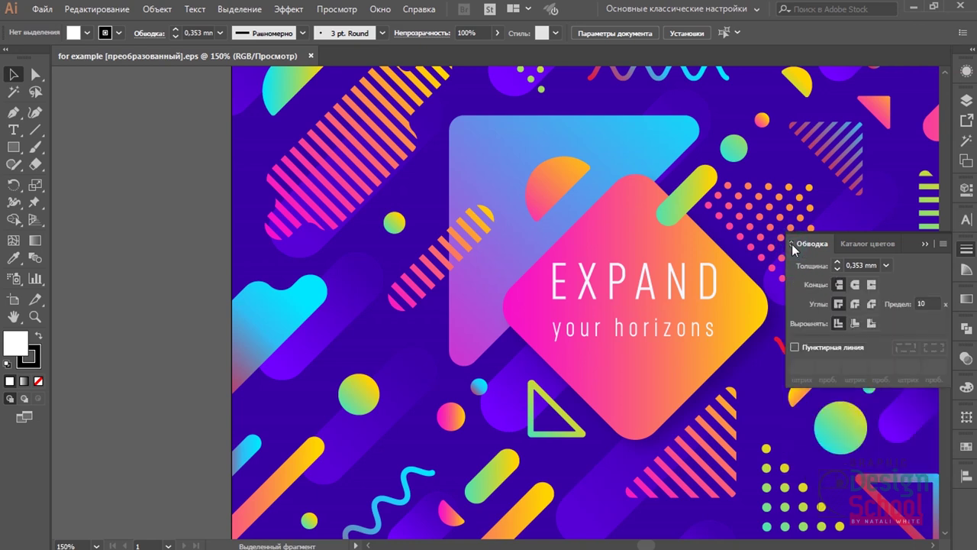
left_click(792, 243)
left_click(793, 243)
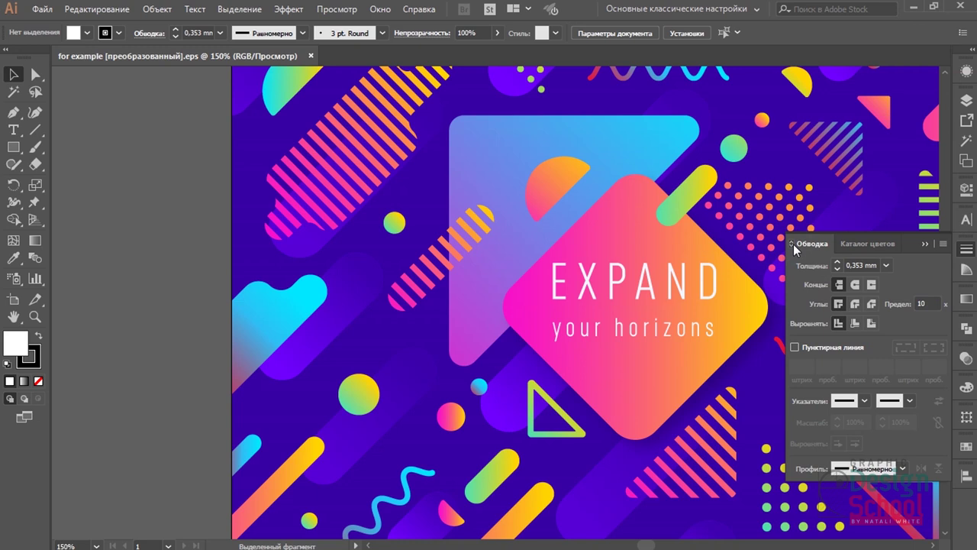
left_click(793, 243)
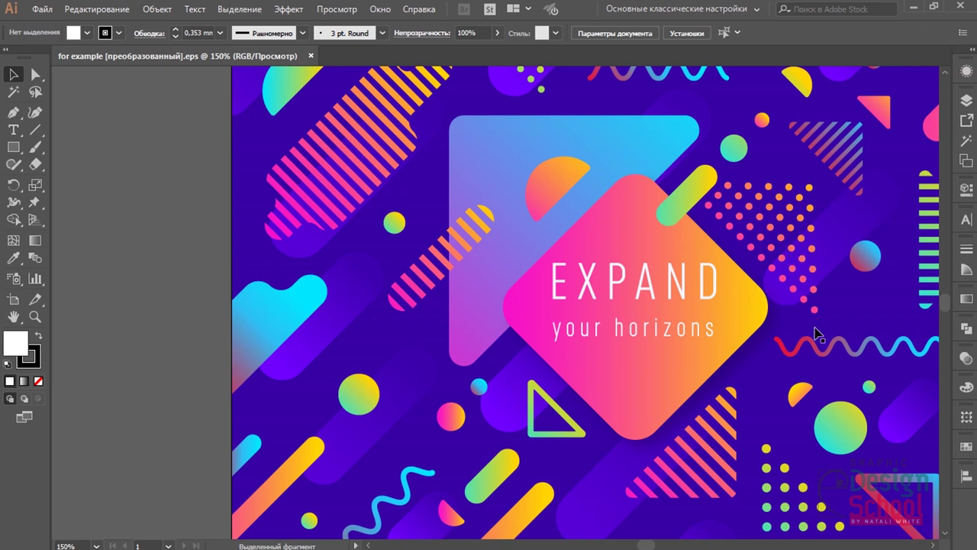
left_click(966, 357)
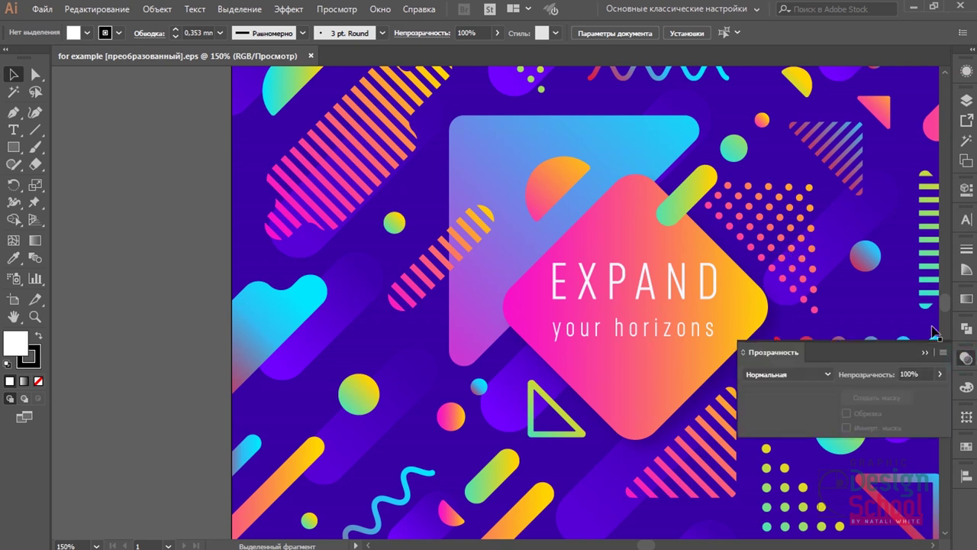
Open the Color panel, check its colour-mode menu and spectrum, then float it and close it
left_click(943, 352)
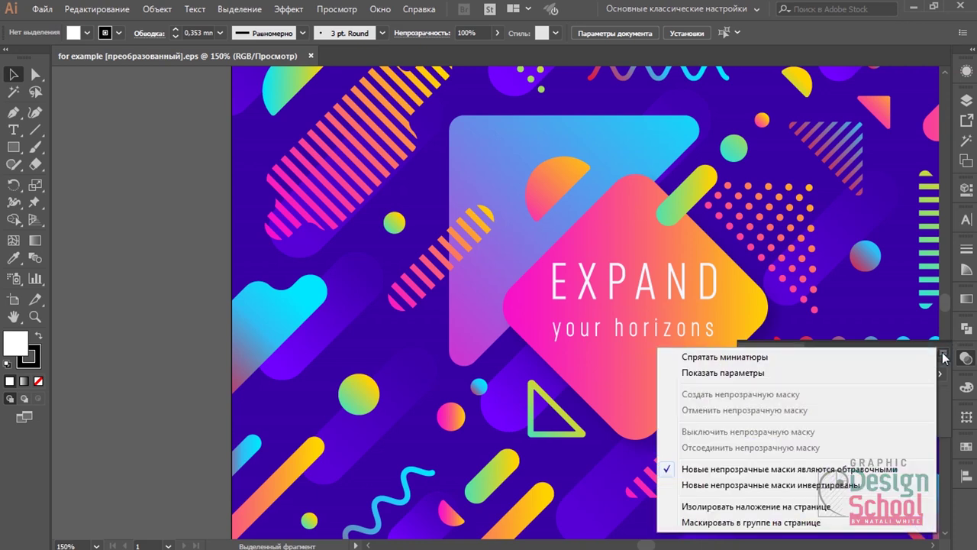
left_click(944, 356)
left_click(965, 388)
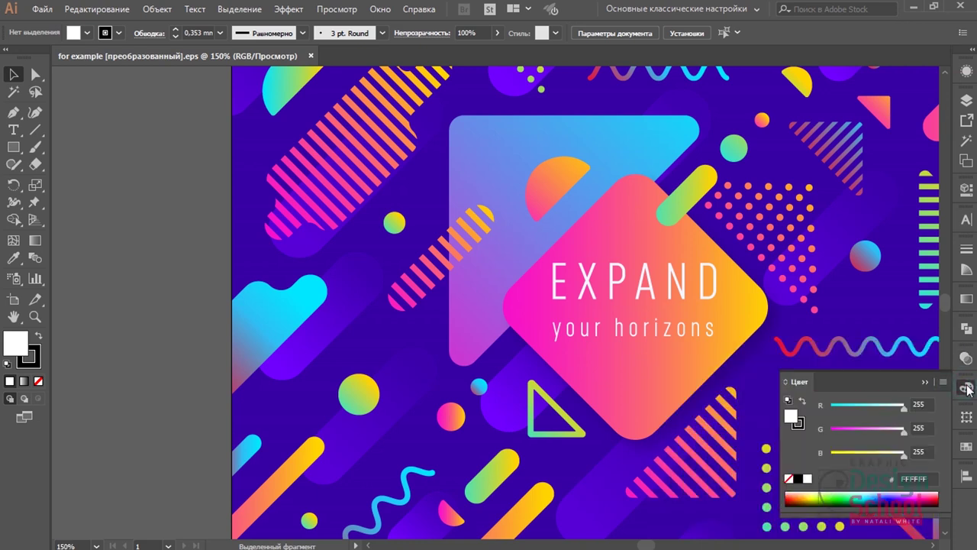
left_click(943, 382)
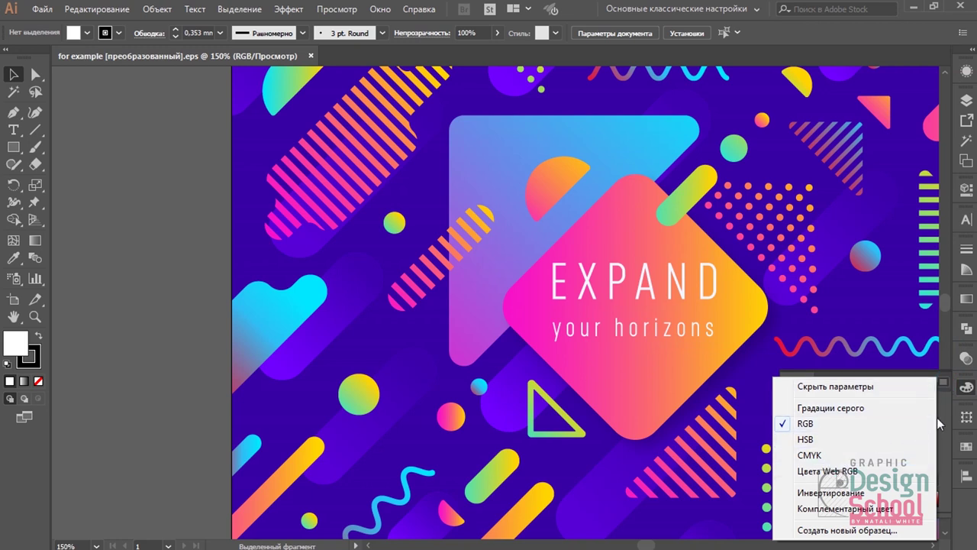
left_click(943, 383)
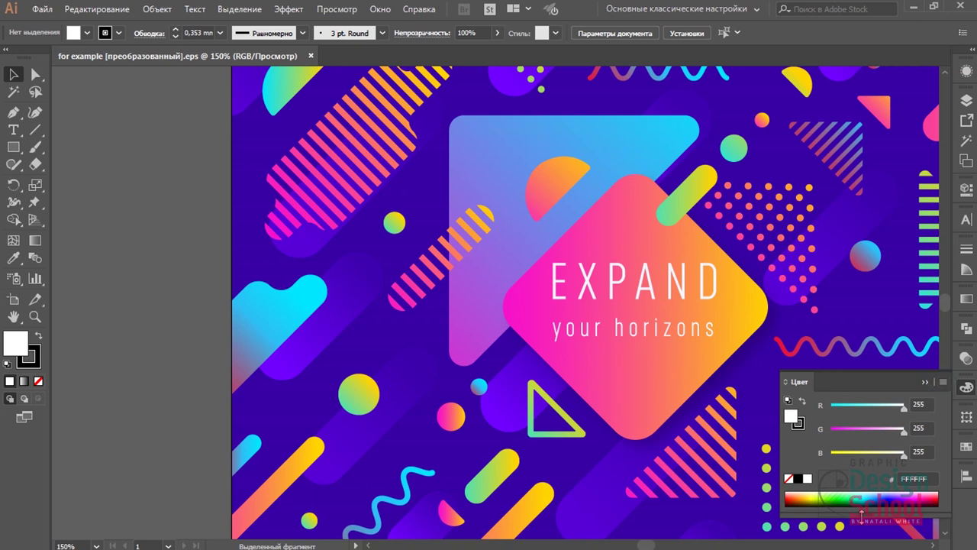
mouse_move(879, 507)
left_mouse_down()
mouse_move(869, 541)
mouse_move(868, 513)
left_mouse_up()
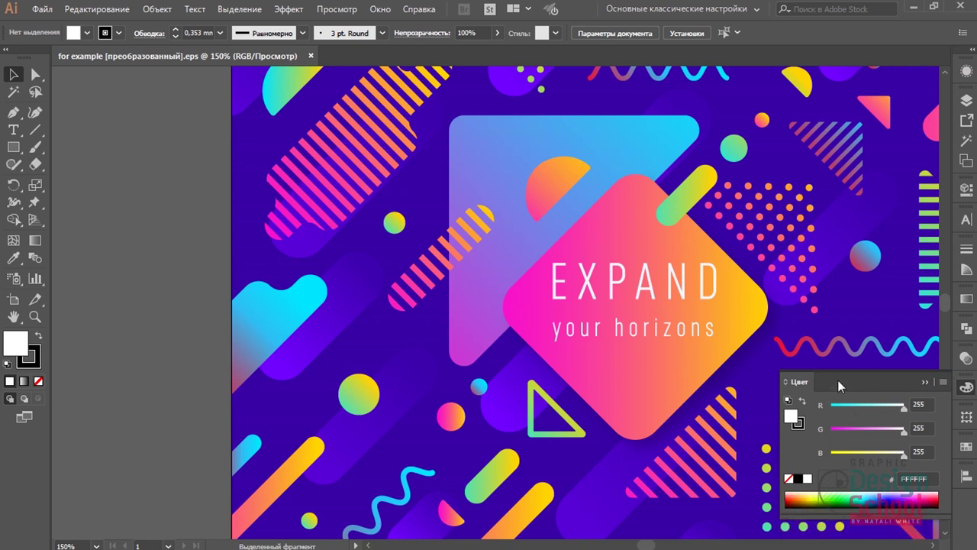
left_click_drag(799, 386, 509, 218)
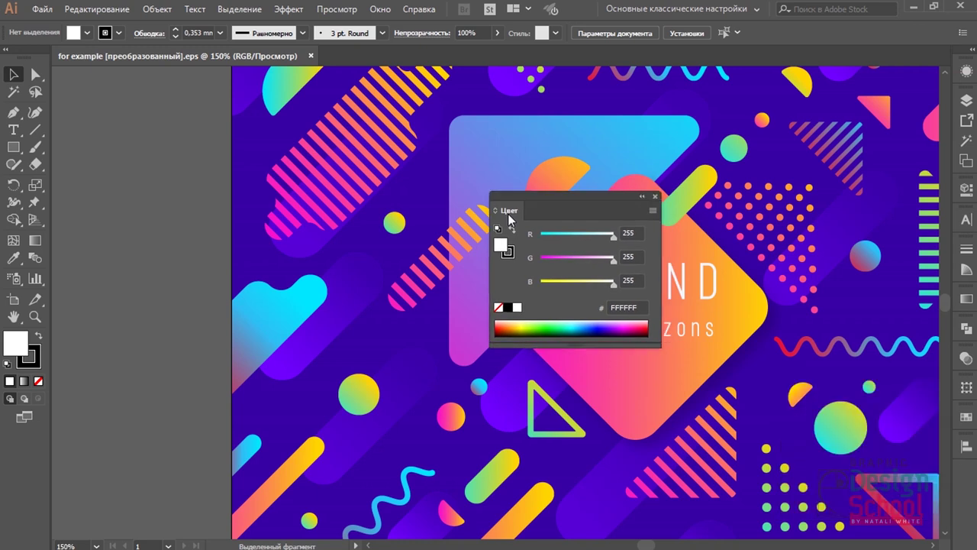
left_click(654, 196)
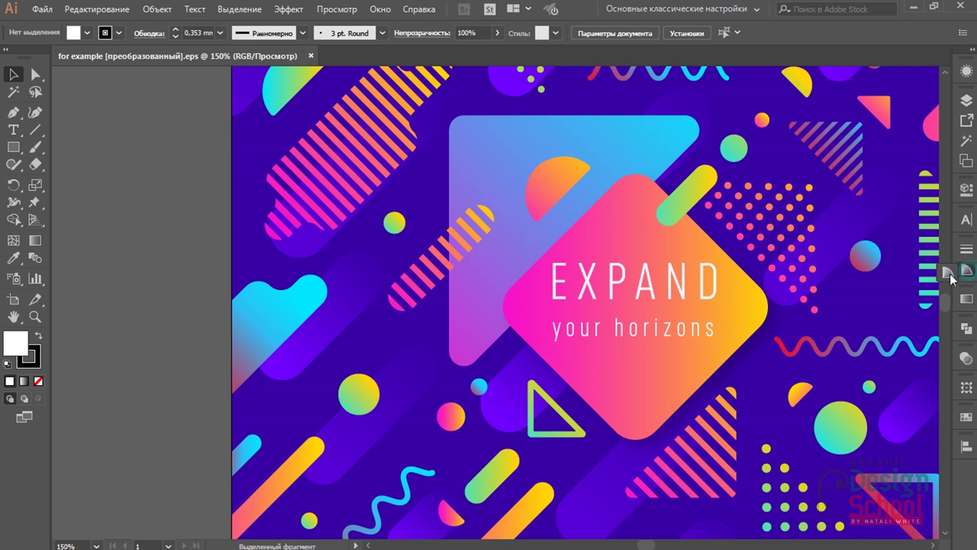
Pull the Color Guide panel out of the dock and close it
left_click_drag(965, 271, 656, 160)
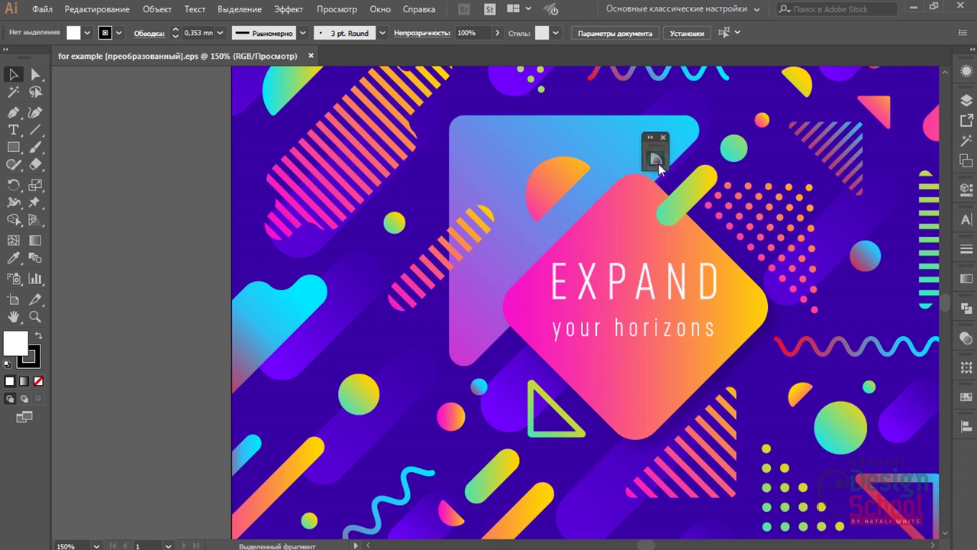
left_click(655, 159)
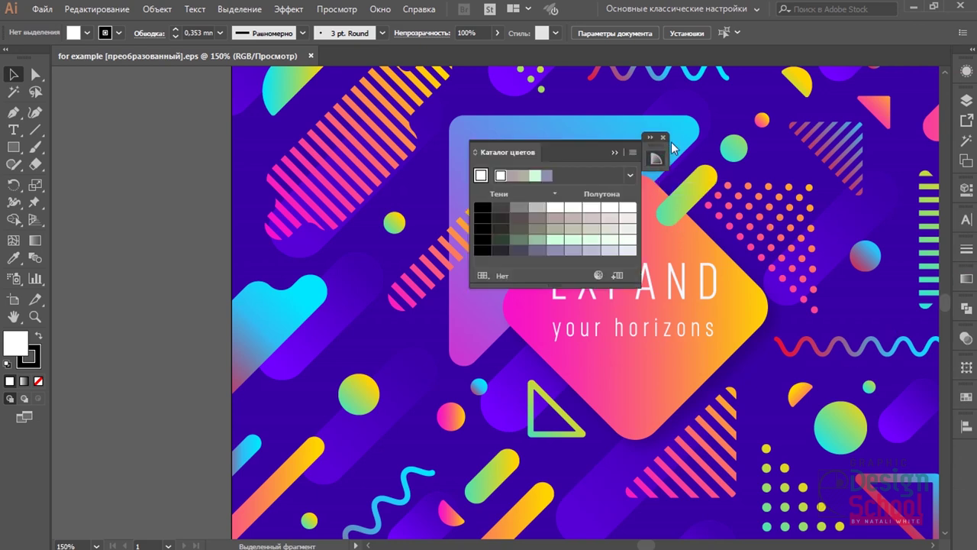
left_click_drag(653, 139, 819, 133)
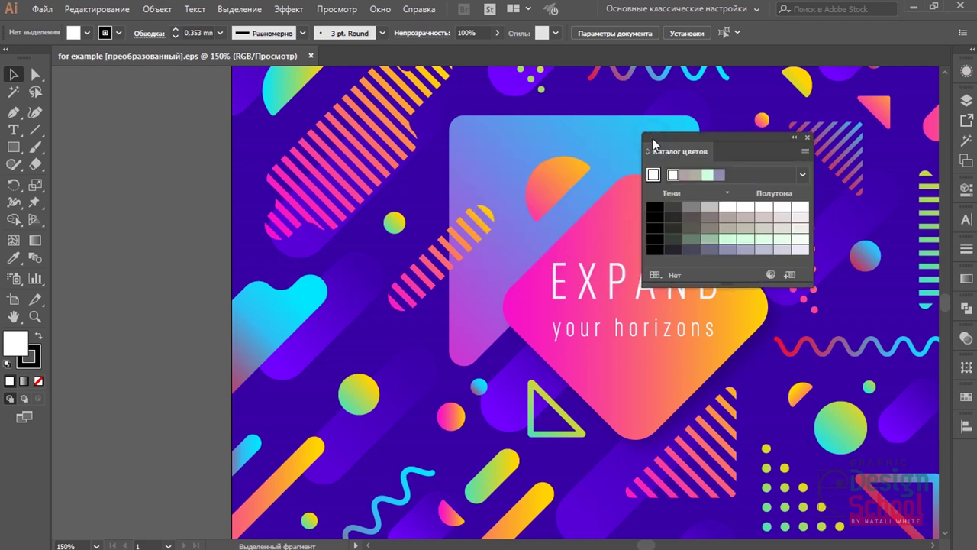
left_click(808, 138)
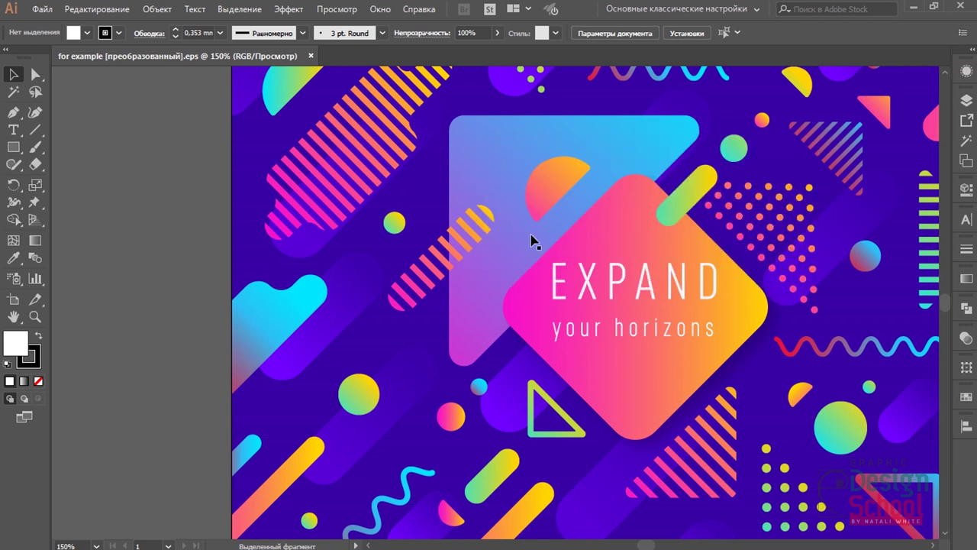
Reopen the Color panel from the Window menu and dock it in the right panel dock
left_click(381, 10)
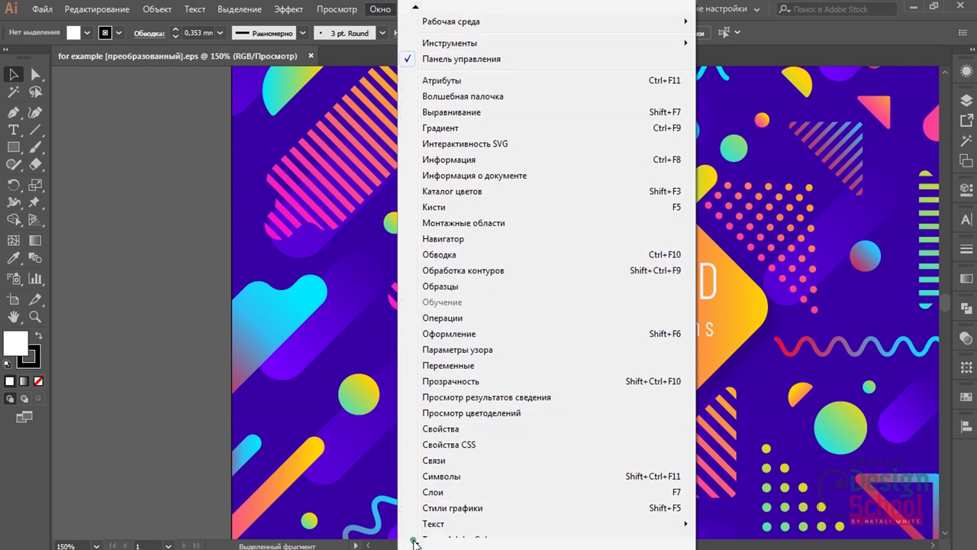
mouse_move(415, 544)
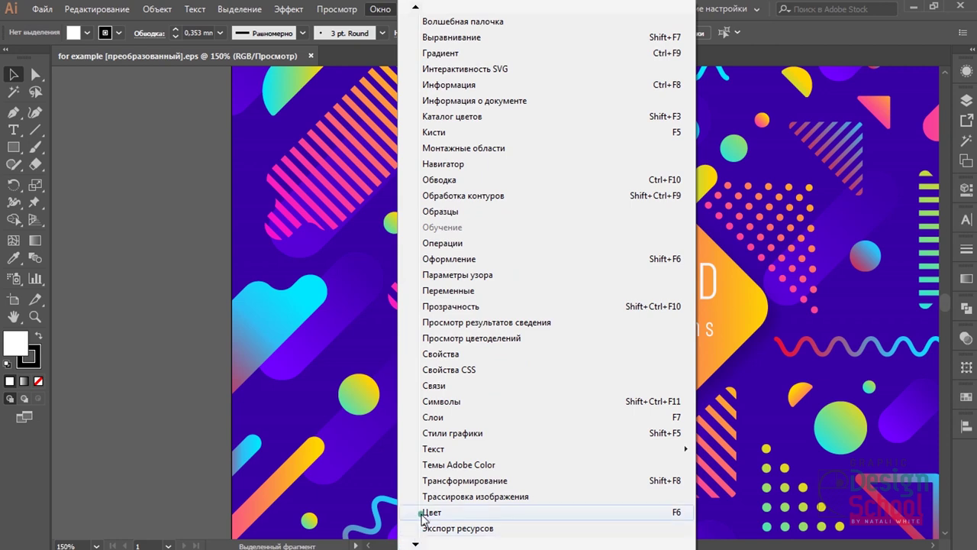
left_click(425, 508)
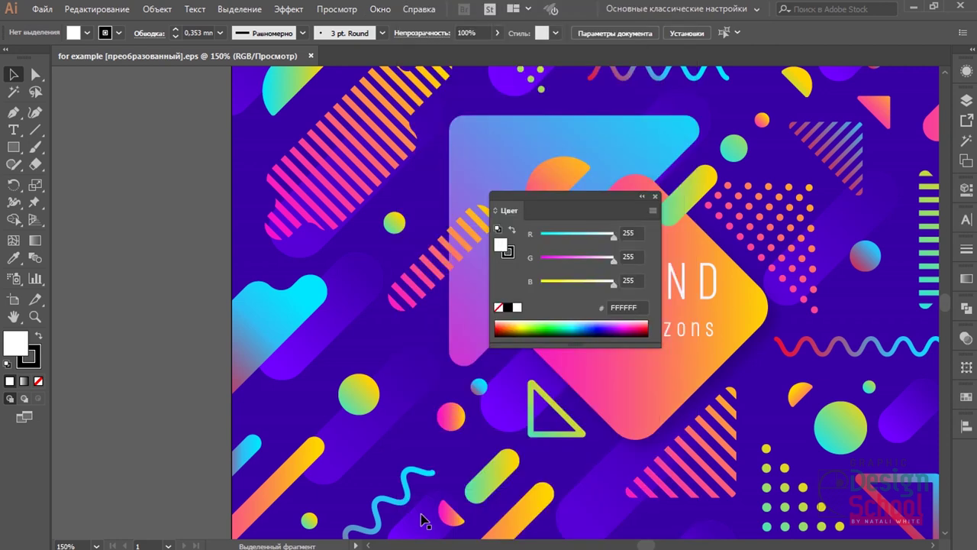
mouse_move(508, 211)
left_mouse_down()
mouse_move(929, 454)
mouse_move(966, 457)
left_mouse_up()
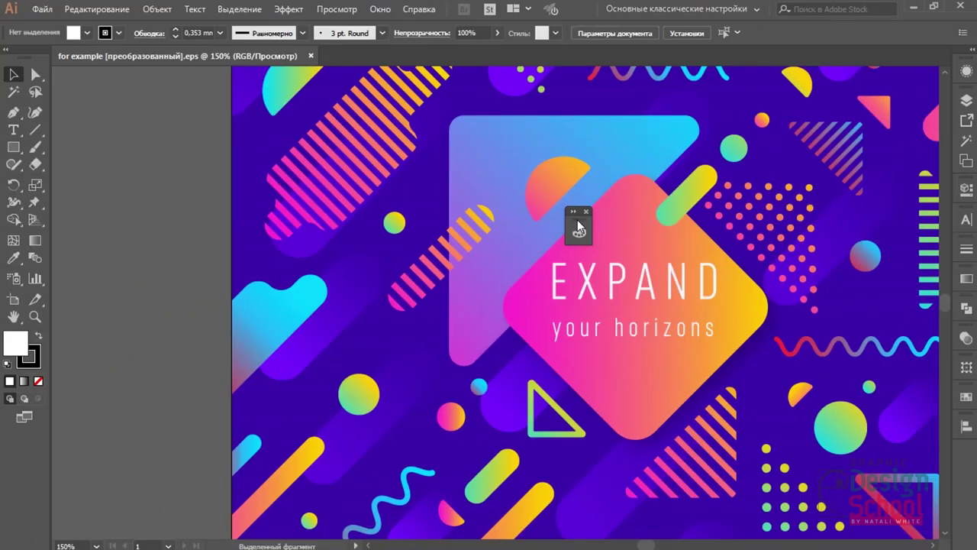
left_click_drag(937, 467, 954, 467)
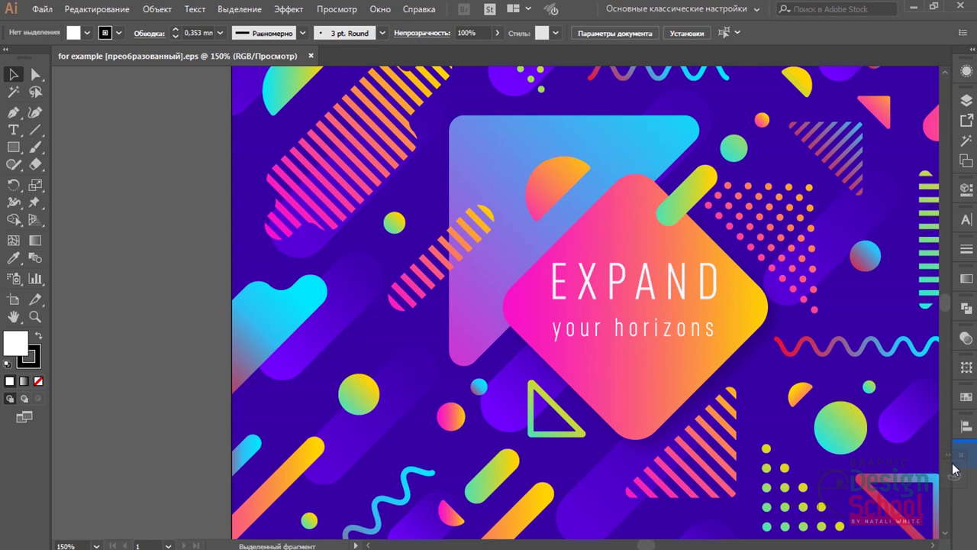
left_click_drag(954, 467, 956, 464)
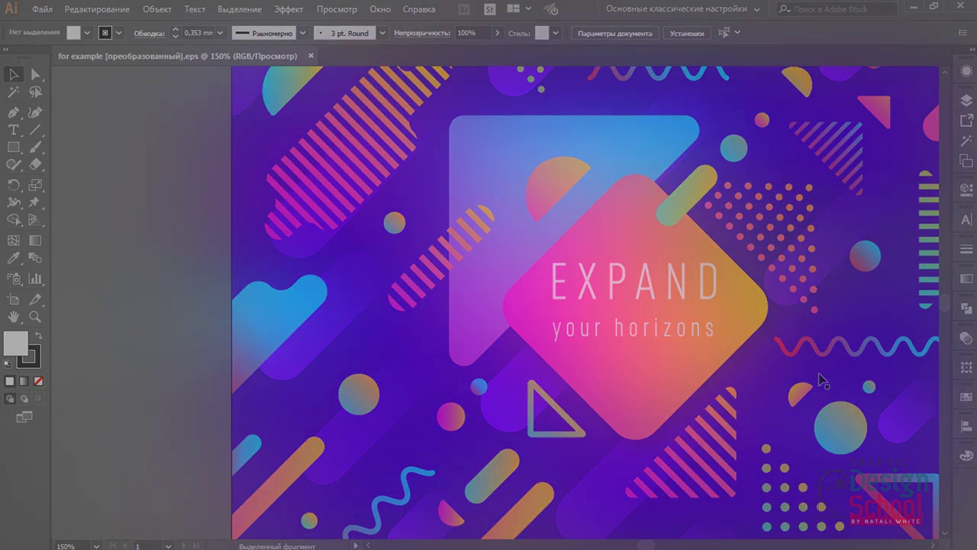
Bring up the Transparency panel with Shift+Ctrl+F10 and dock it as a new column
key("ctrl+shift+F10")
left_click_drag(684, 214, 951, 236)
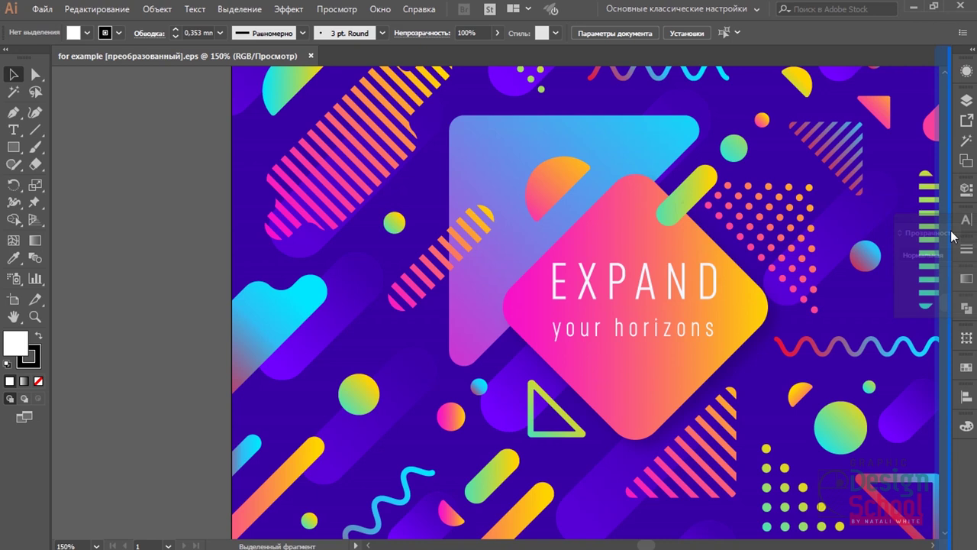
left_click_drag(951, 236, 951, 230)
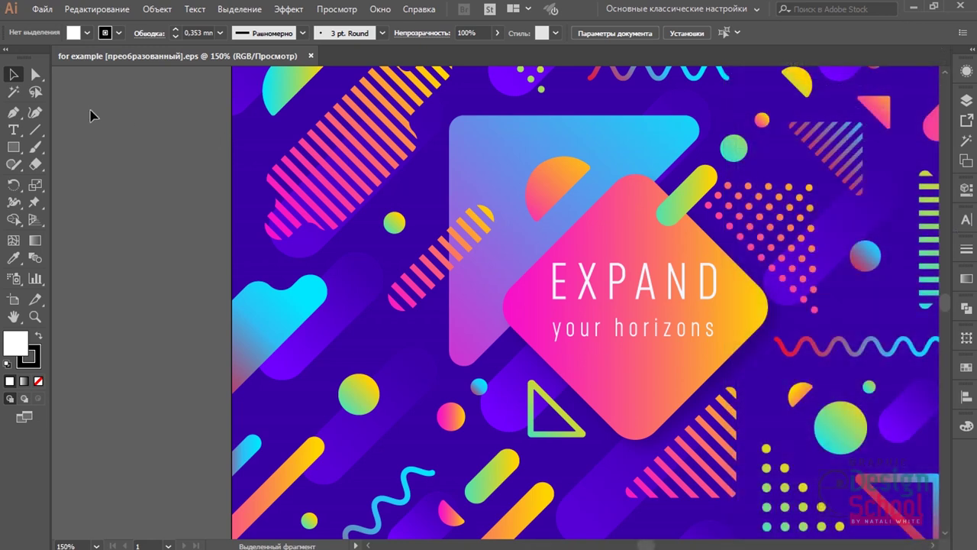
left_click(36, 74)
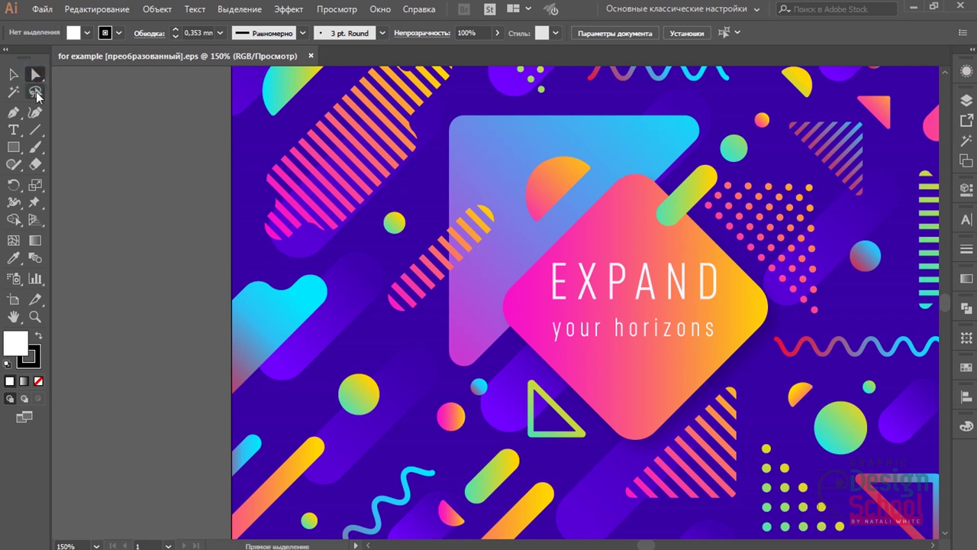
left_click(35, 93)
left_click(35, 112)
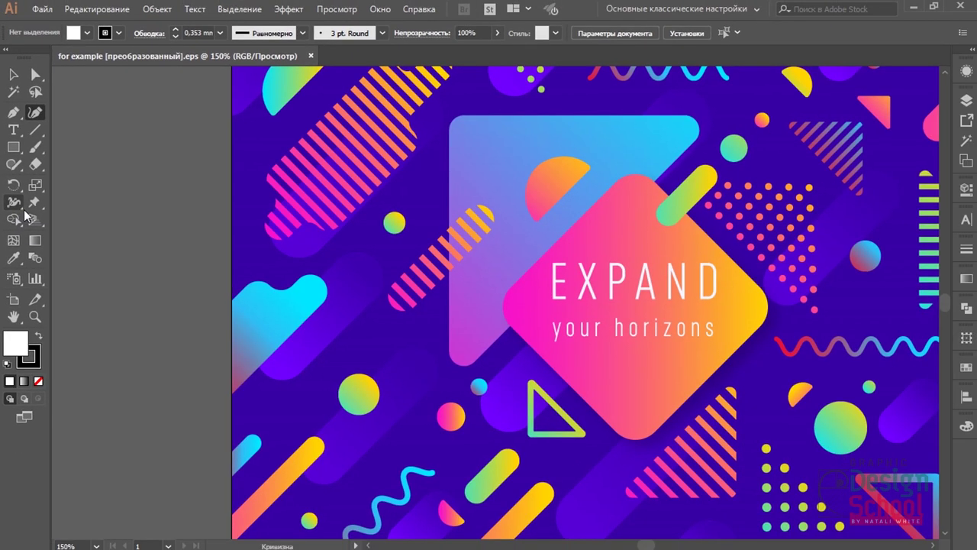
left_click(29, 207)
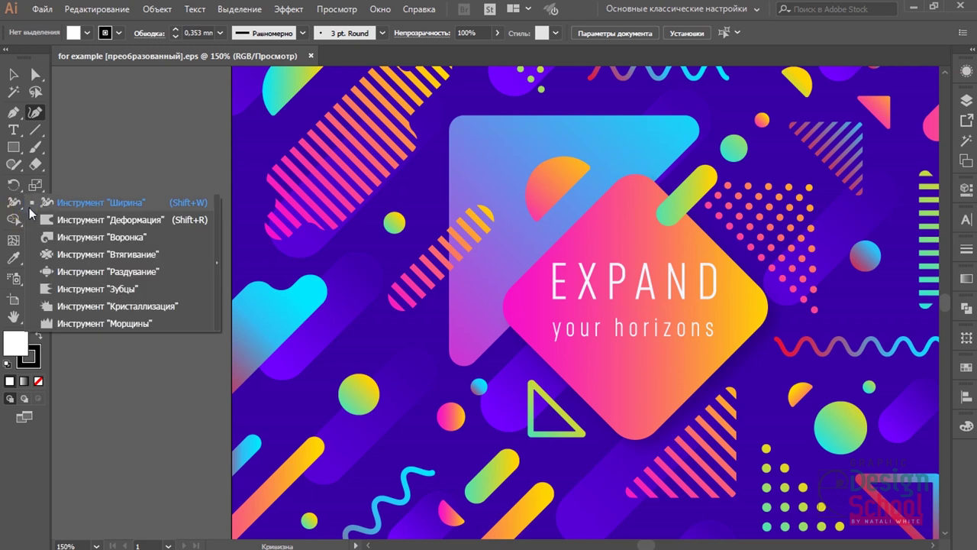
left_click(48, 291)
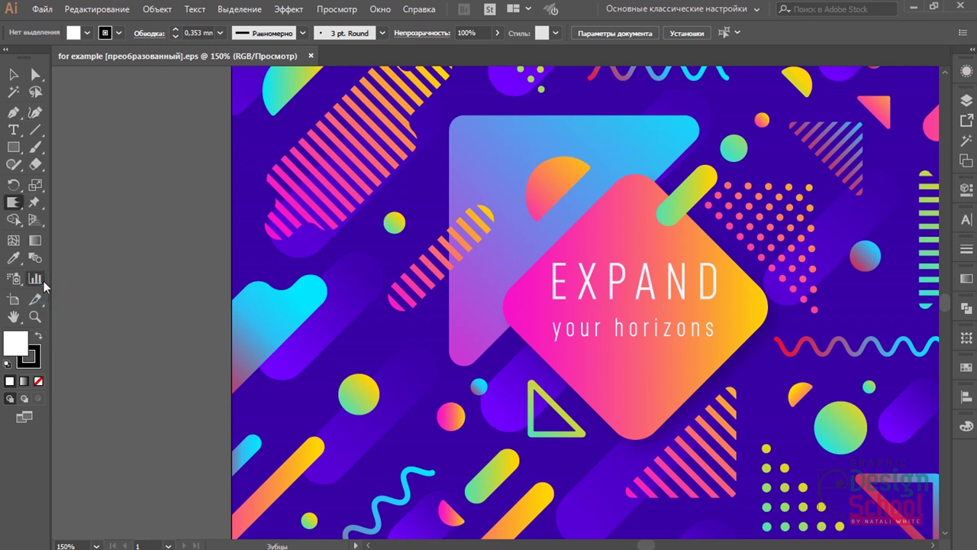
left_click(13, 203)
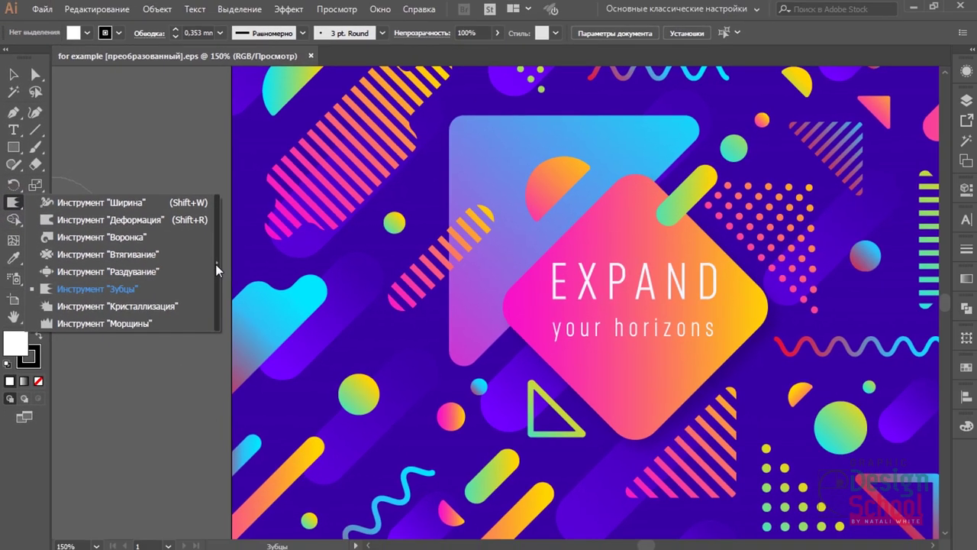
left_click(216, 264)
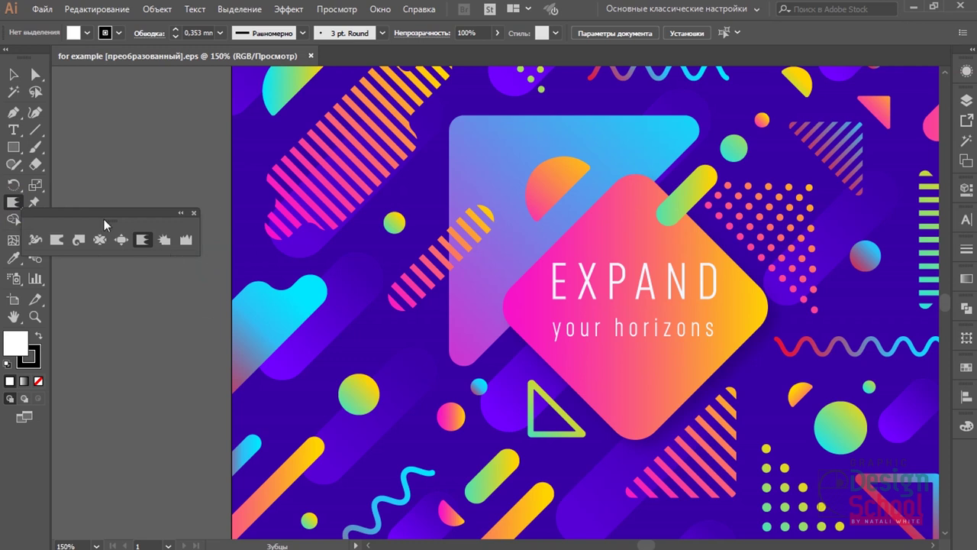
left_click_drag(104, 219, 328, 240)
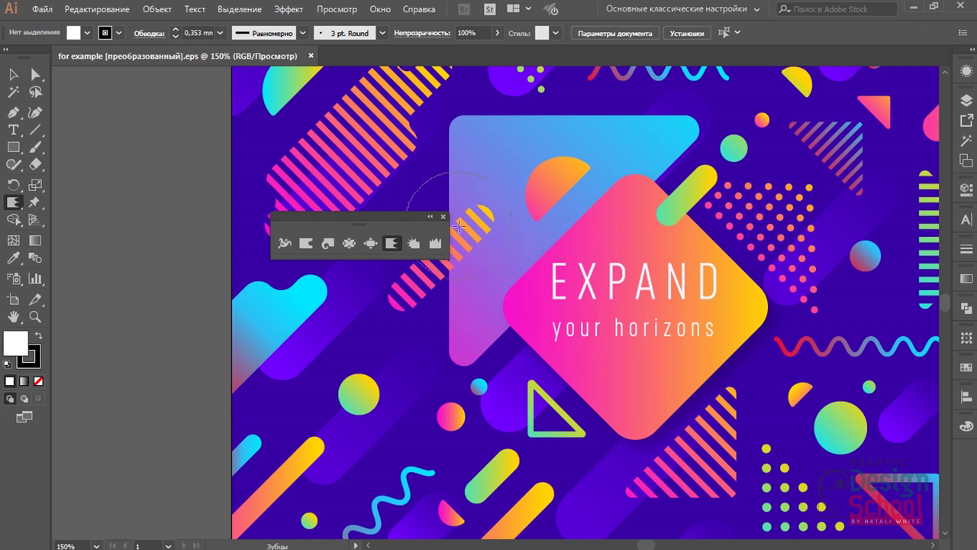
left_click(442, 216)
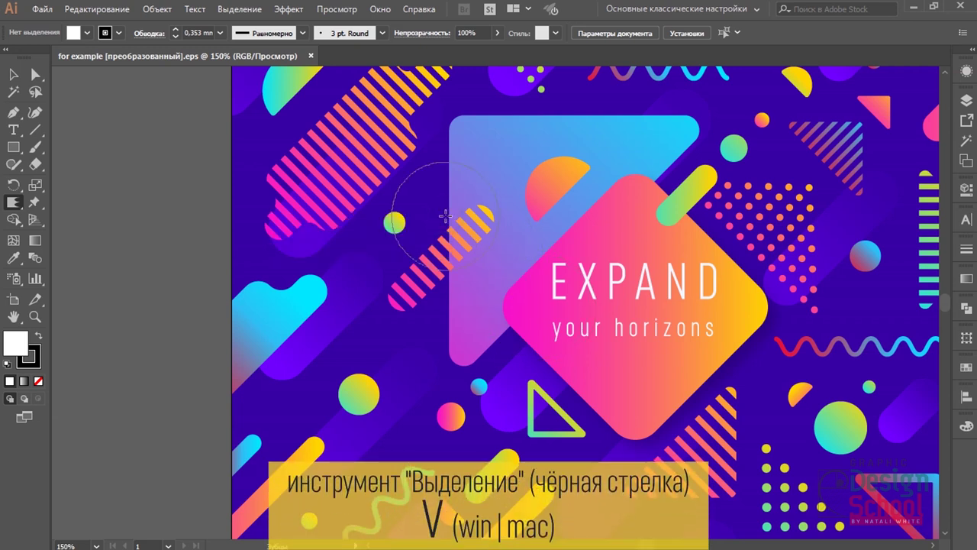
left_click(14, 74)
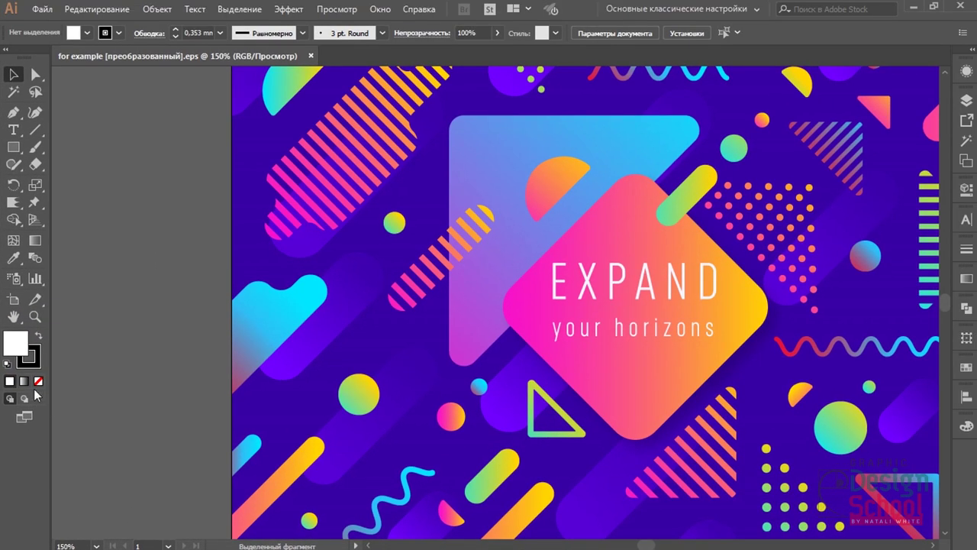
Switch the fill from gradient to None and close the Gradient panel
left_click(25, 381)
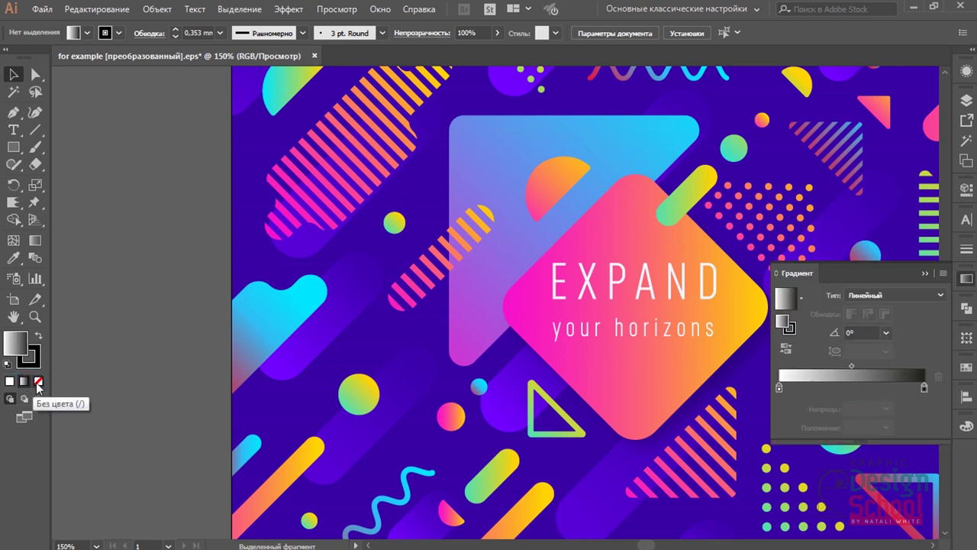
left_click(38, 382)
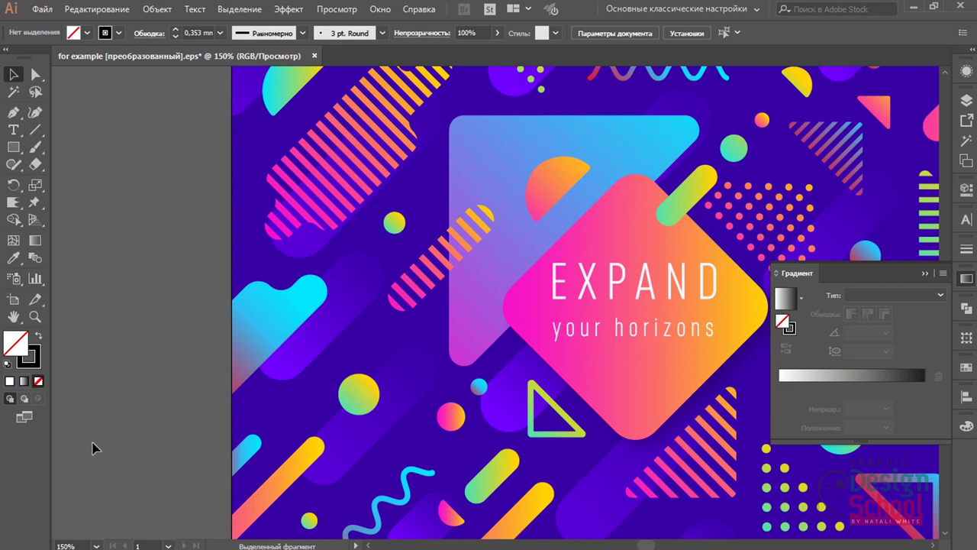
left_click(923, 274)
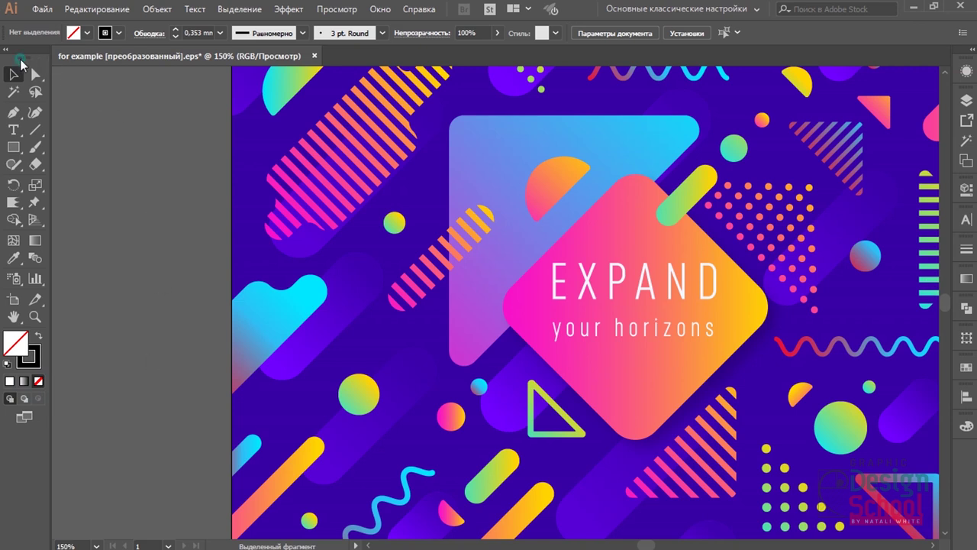
Undock the Tools panel, dock it on the right, then pull it off and close it
mouse_move(25, 65)
left_mouse_down()
mouse_move(430, 126)
mouse_move(773, 128)
mouse_move(387, 111)
mouse_move(265, 92)
left_mouse_up()
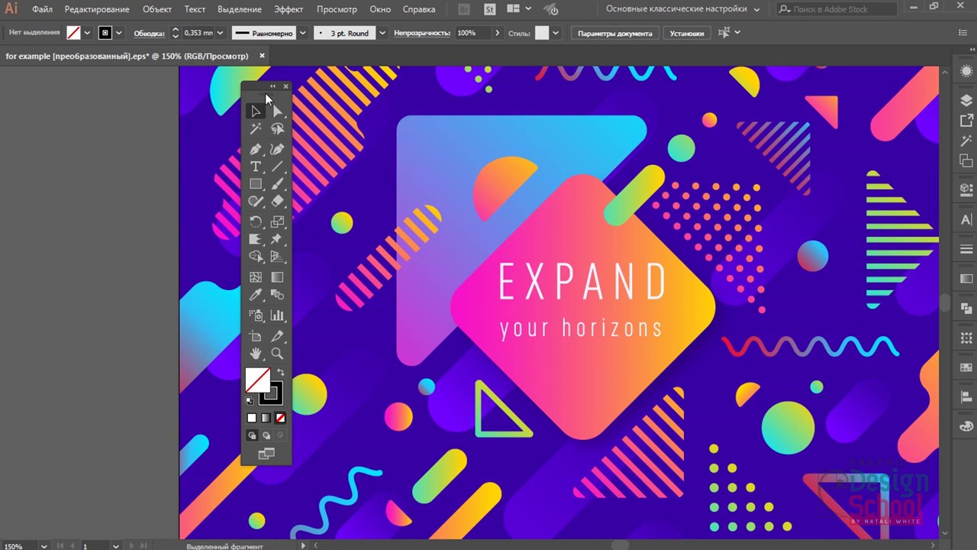
left_click_drag(265, 92, 943, 96)
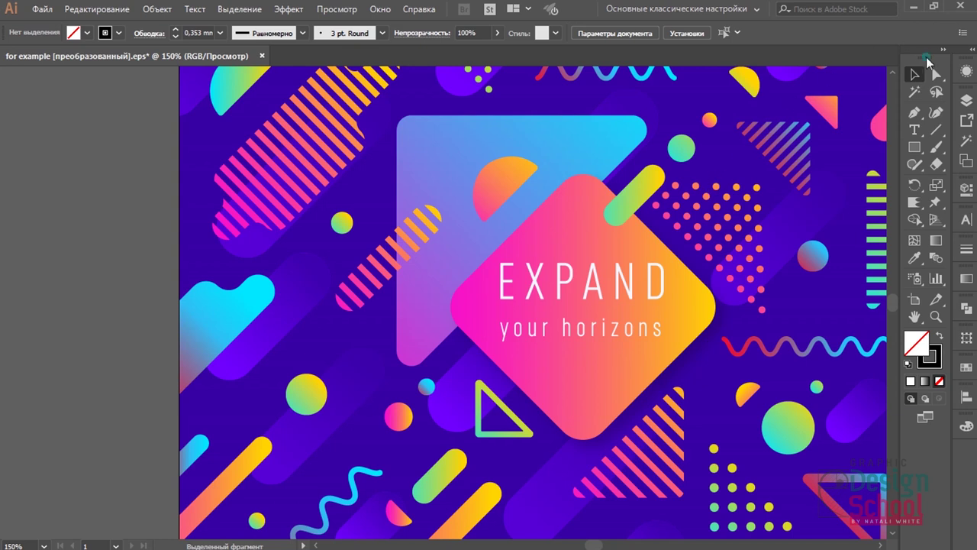
left_click_drag(925, 59, 647, 122)
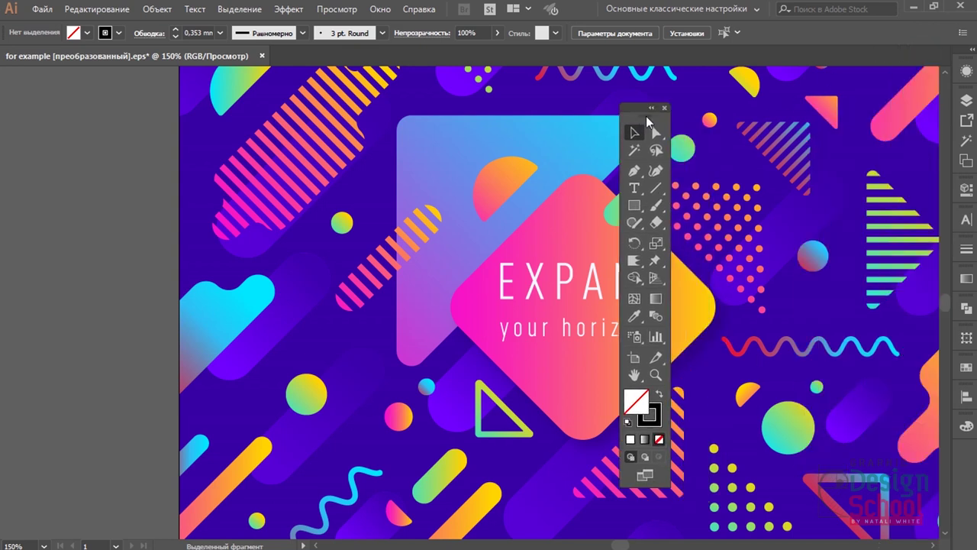
left_click(665, 109)
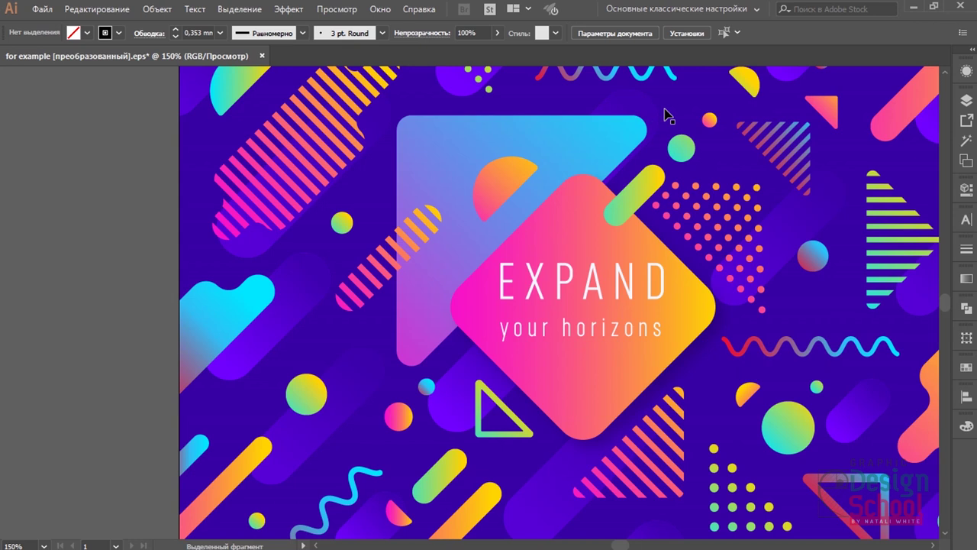
Reopen the default Tools panel from Окно > Инструменты and dock it on the left edge
left_click(379, 11)
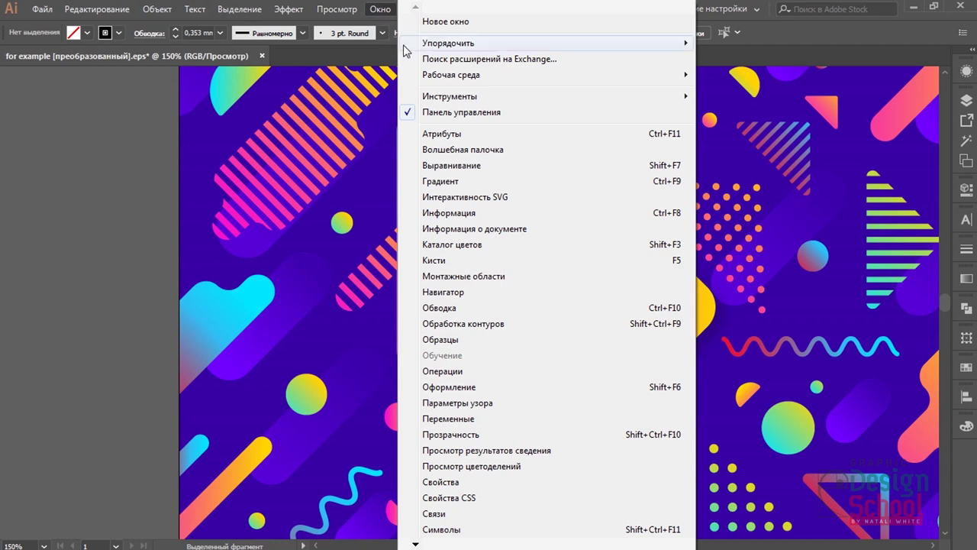
mouse_move(449, 96)
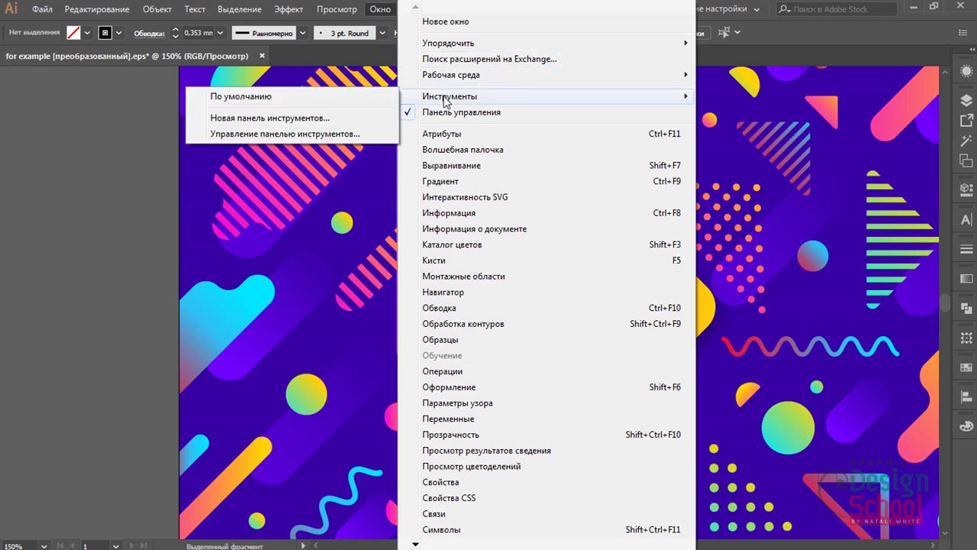
left_click(279, 102)
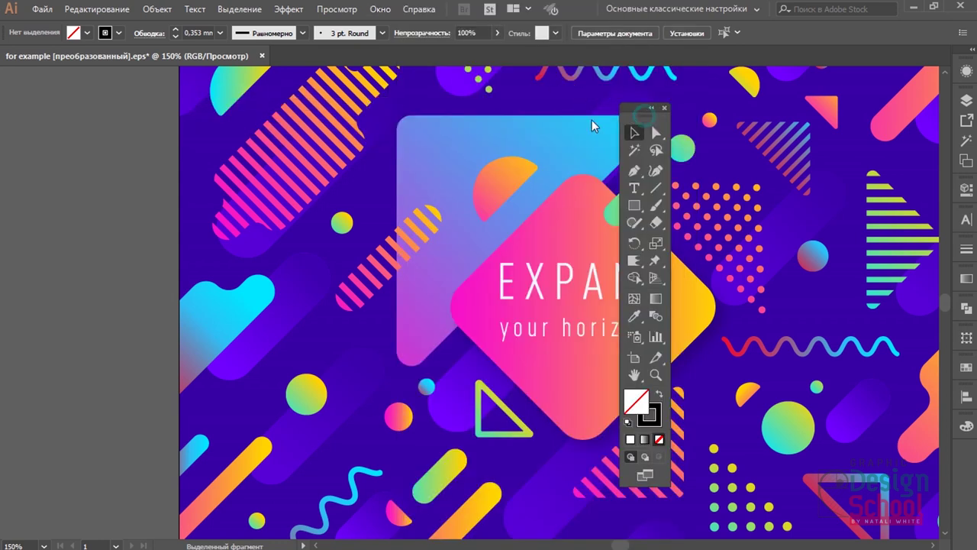
left_click_drag(645, 108, 9, 87)
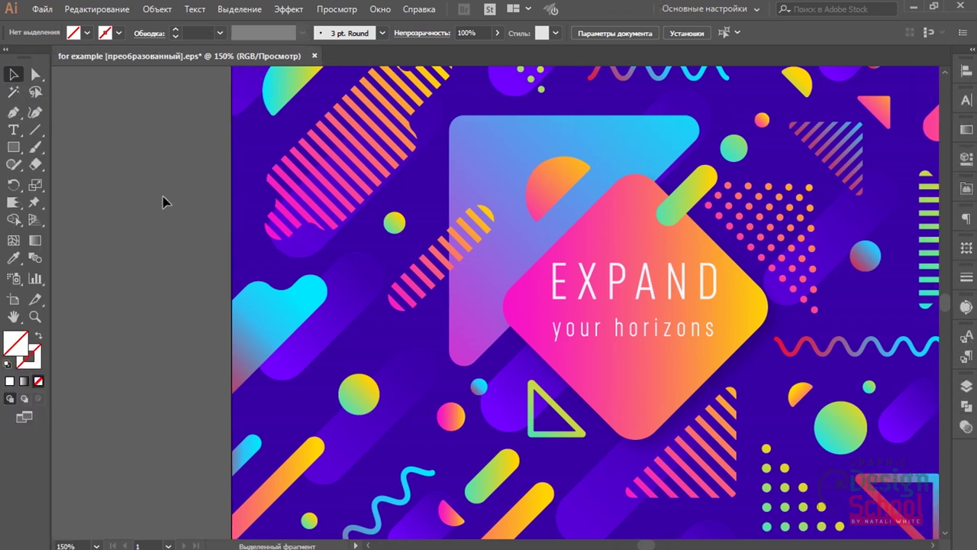
Create a new workspace named 'Основная' from the current panel layout
left_click(380, 10)
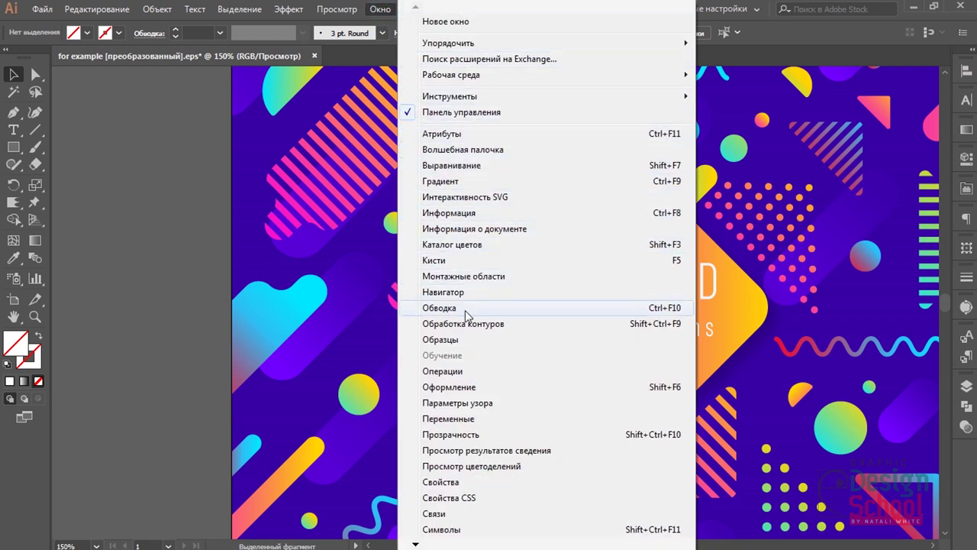
mouse_move(473, 75)
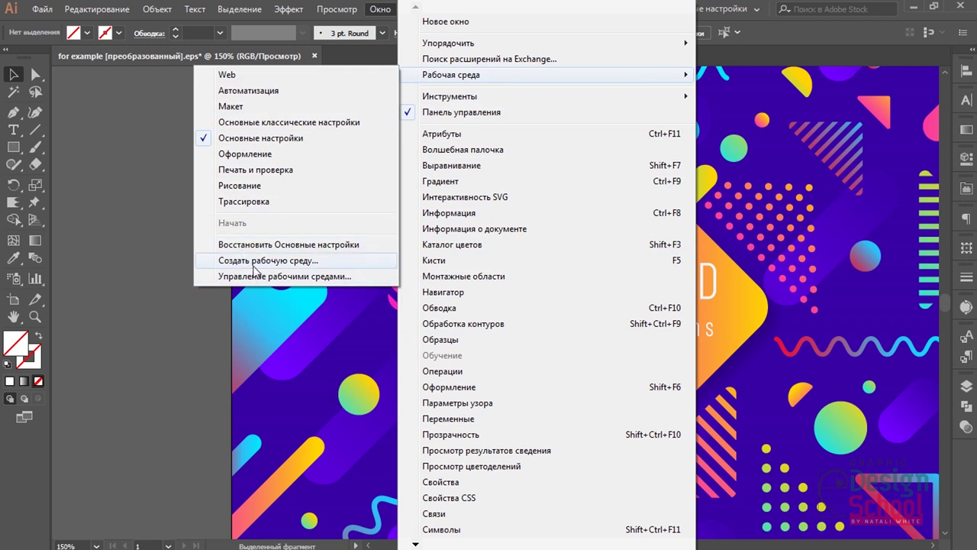
left_click(252, 266)
mouse_move(172, 12)
left_mouse_down()
mouse_move(174, 23)
mouse_move(533, 174)
left_mouse_up()
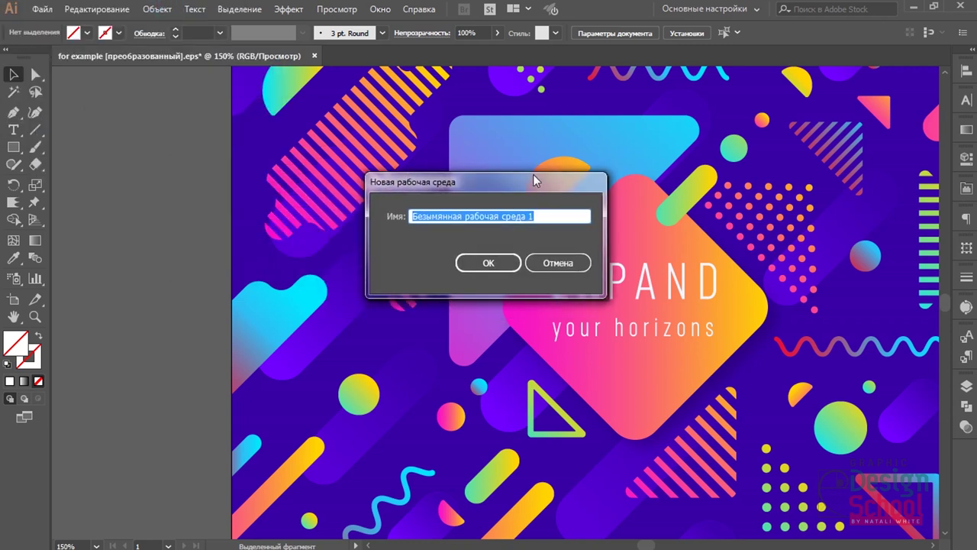
key("BackSpace")
type("О")
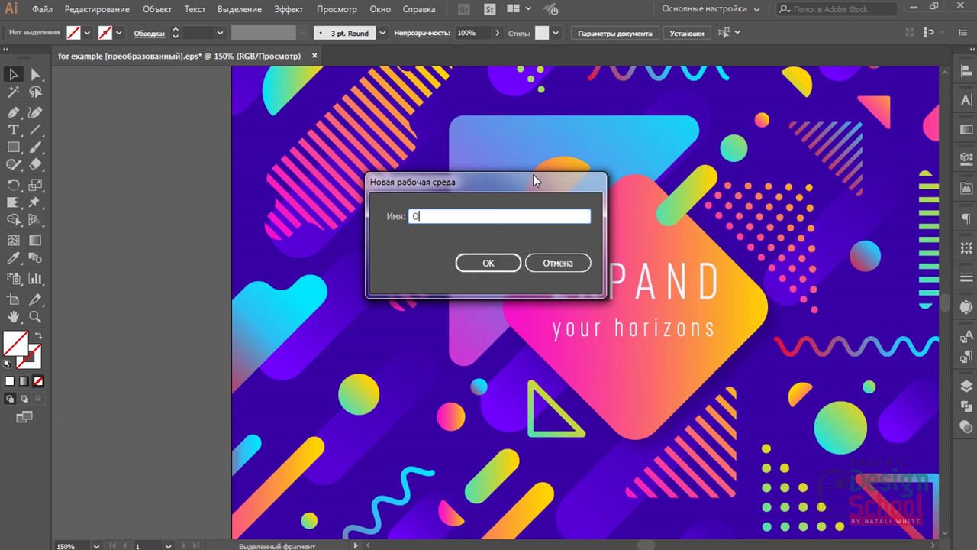
type("сновная")
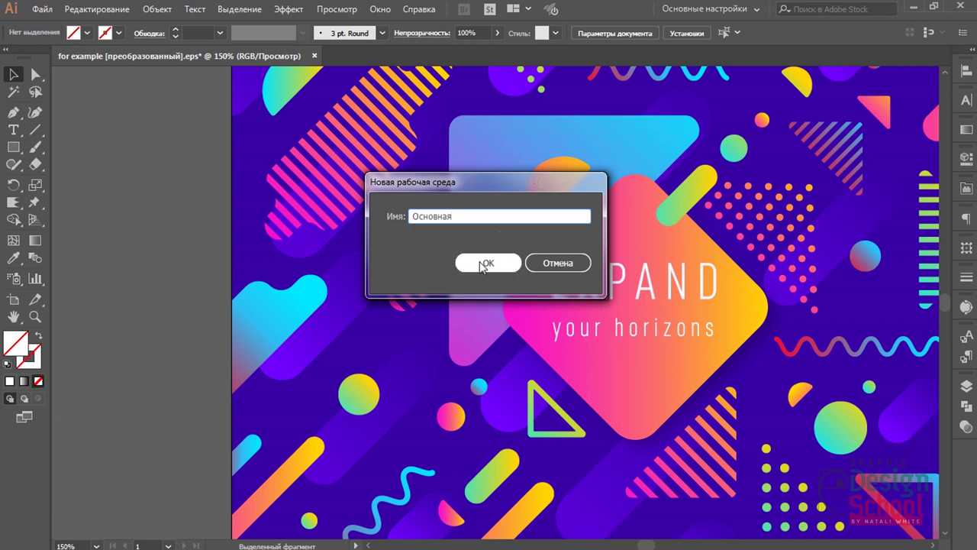
left_click(481, 262)
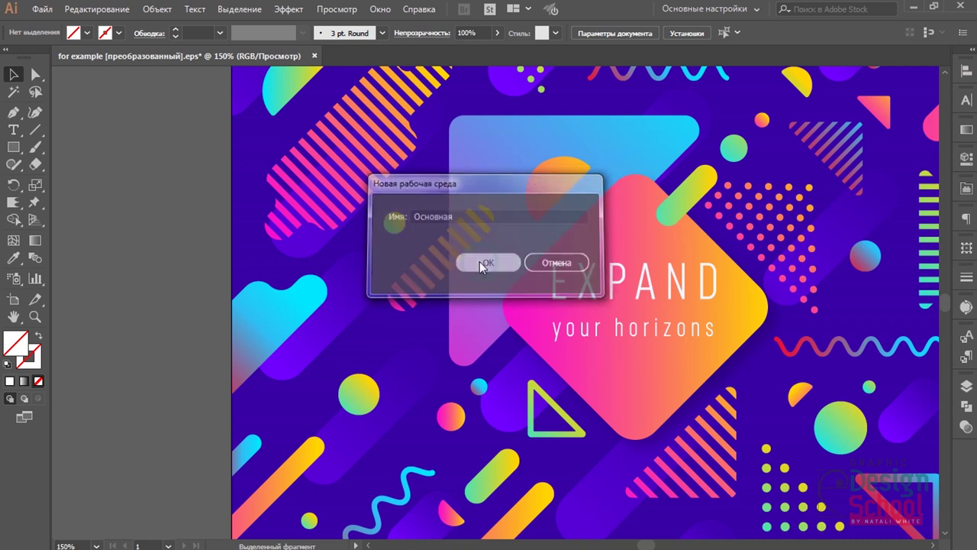
left_click(377, 10)
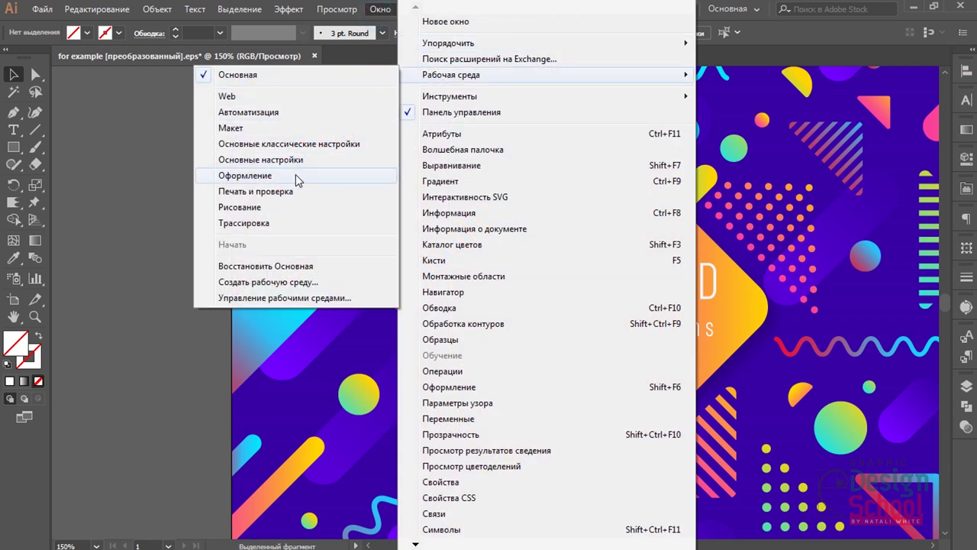
left_click(273, 213)
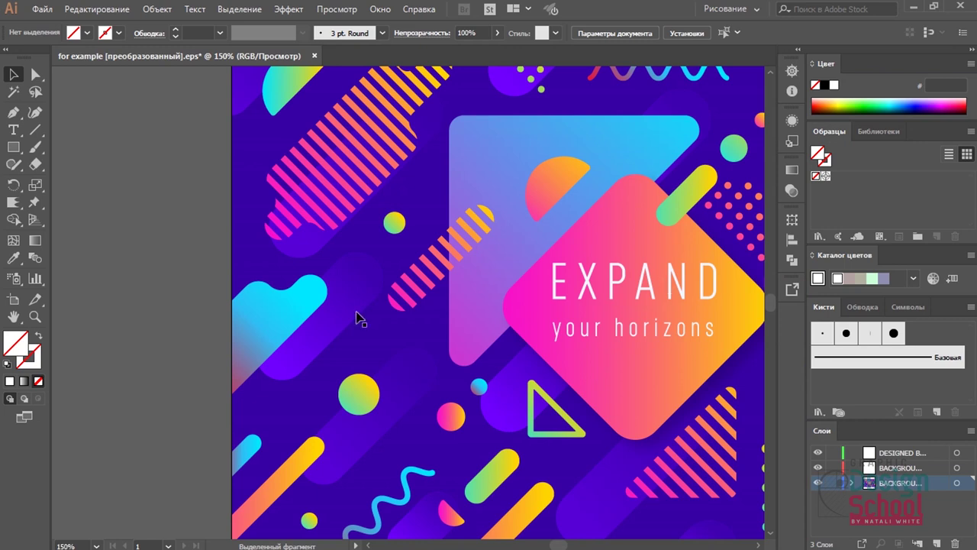
left_click(375, 10)
mouse_move(458, 75)
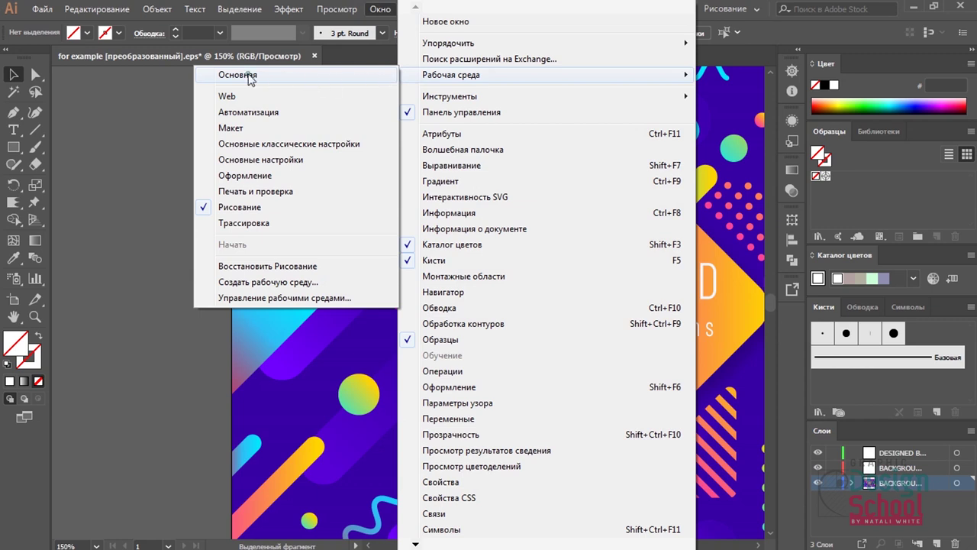
left_click(237, 75)
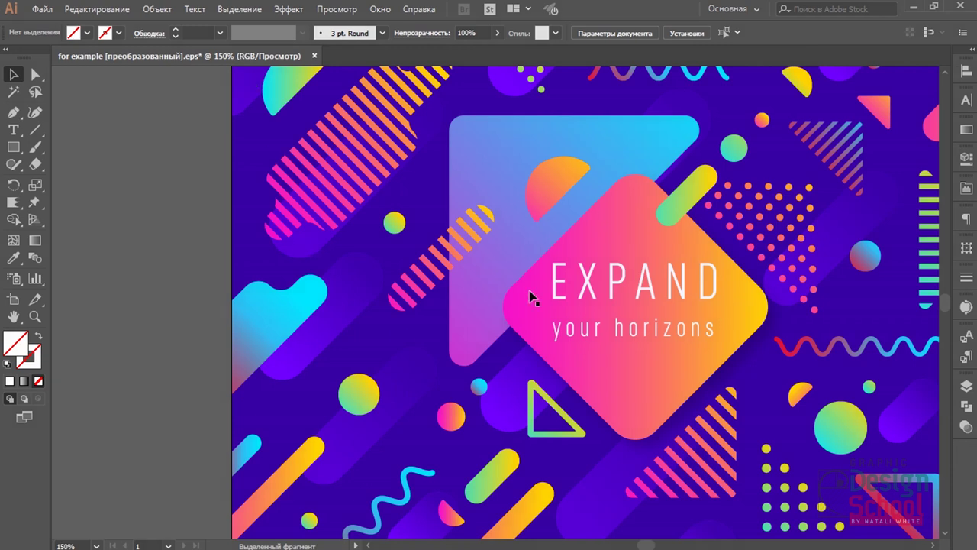
left_click(381, 9)
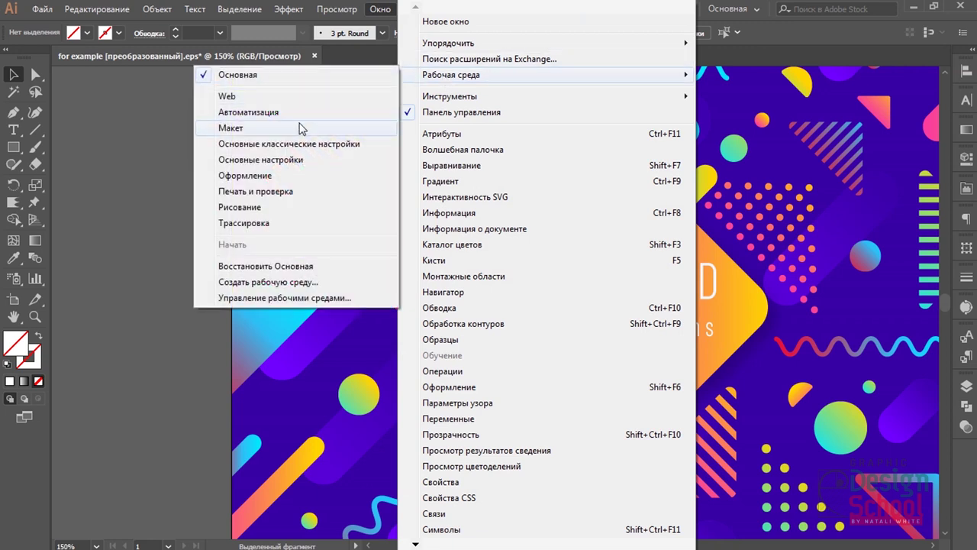
left_click(281, 299)
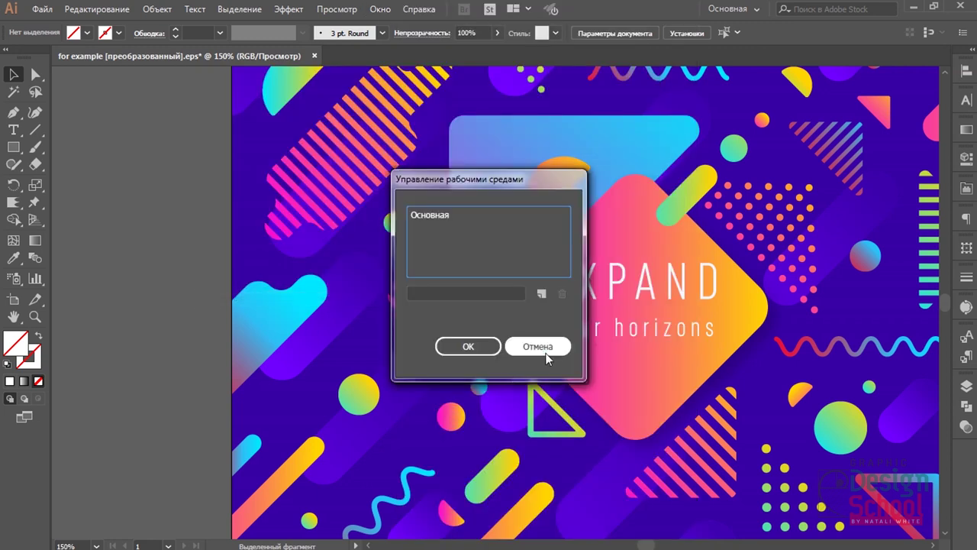
left_click(537, 346)
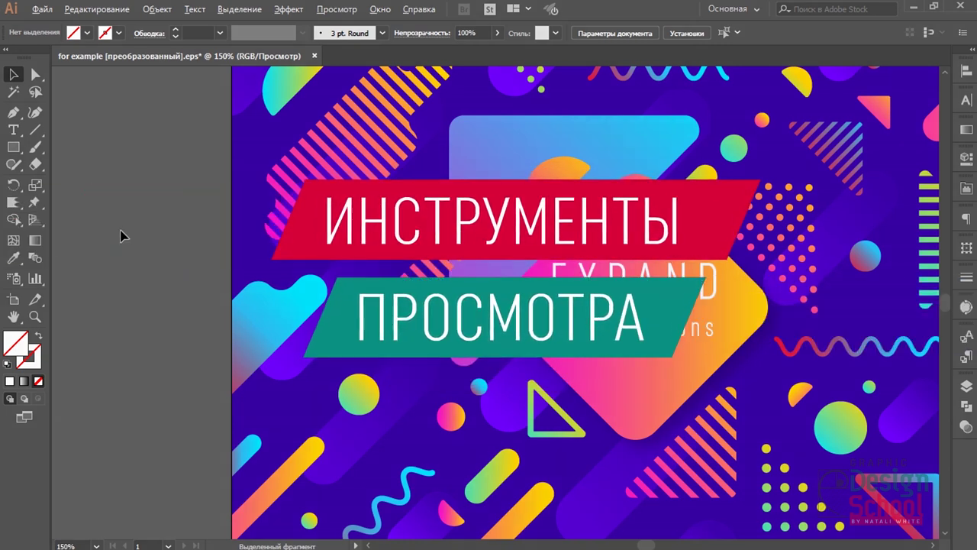
Zoom to 100% and select all the poster artwork, toggling the selection on and off
scroll(120, 236, "down", 2)
scroll(126, 241, "up", 1)
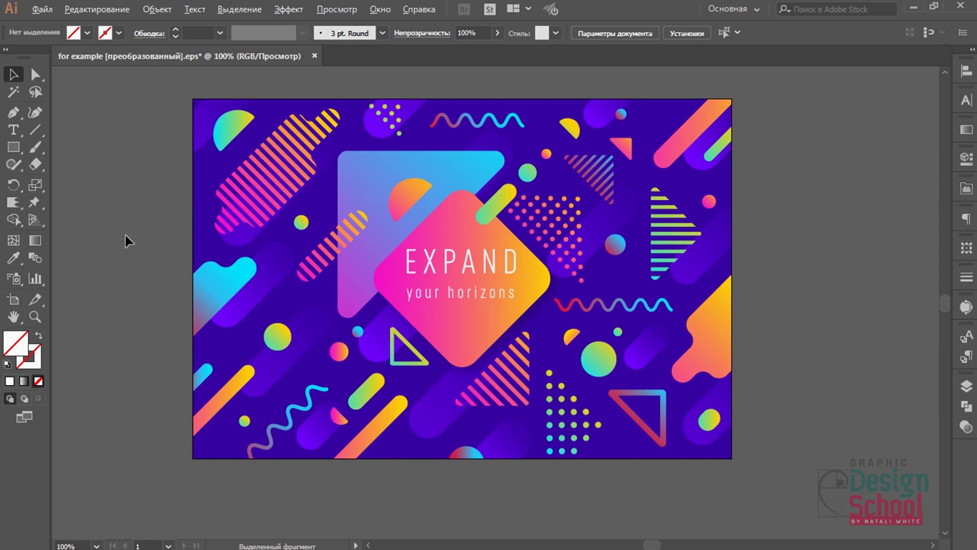
left_click(426, 229)
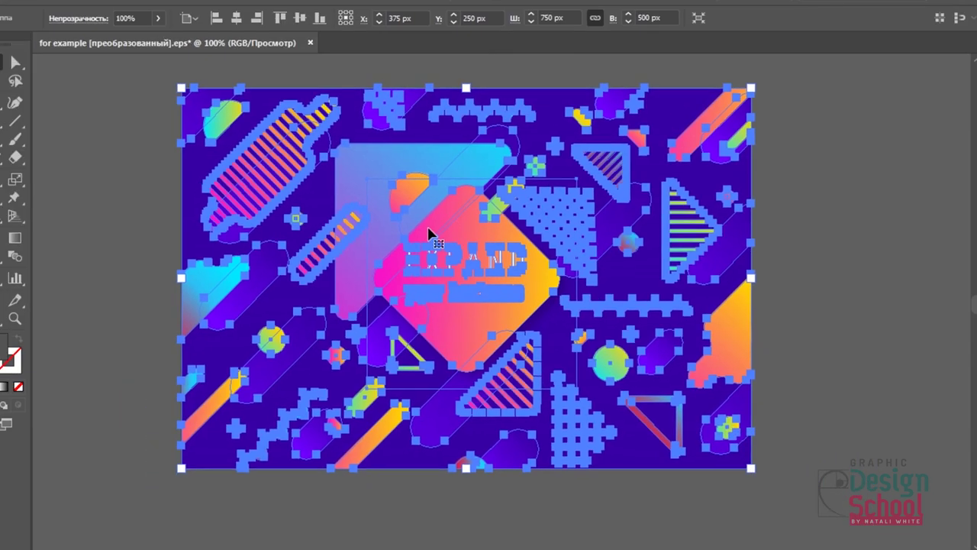
key("ctrl+shift+a")
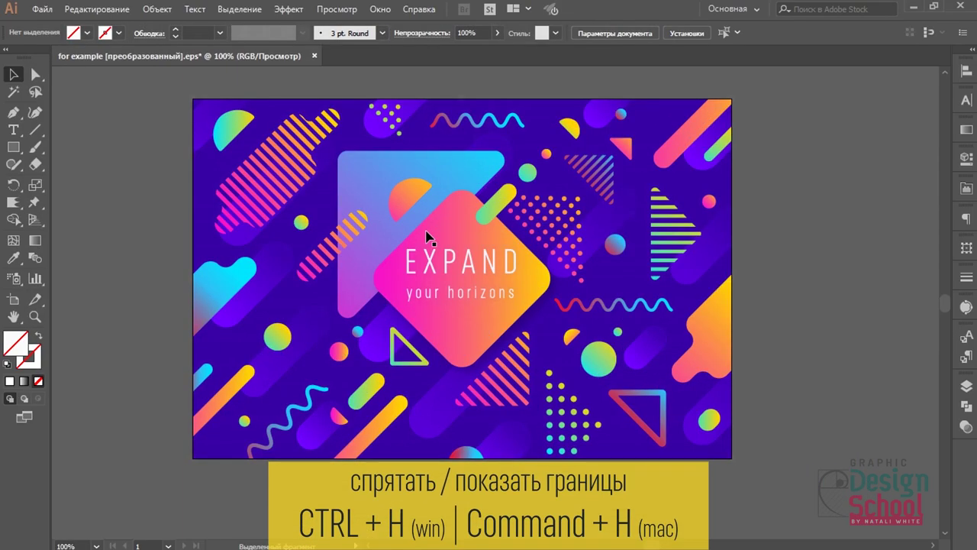
key("ctrl+a")
key("ctrl+shift+a")
key("ctrl+a")
key("ctrl+shift+a")
key("ctrl+a")
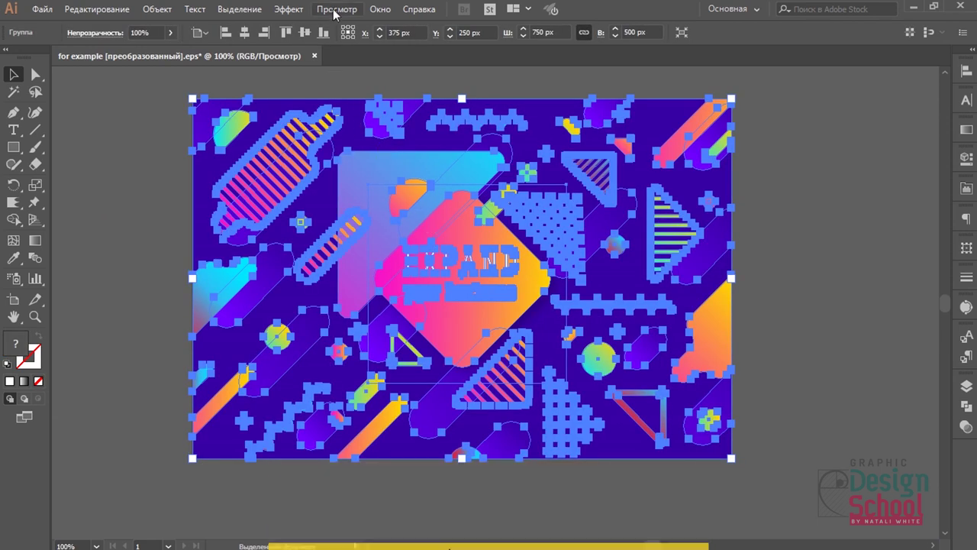
Hide object edges with Ctrl+H, then turn them back on via Просмотр > Показать границы
left_click(337, 9)
key("ctrl+h")
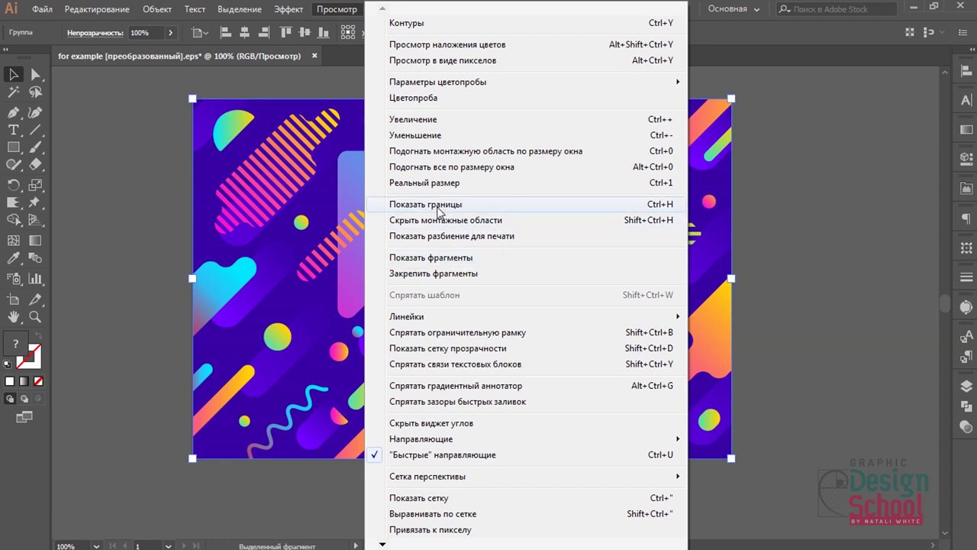
left_click(438, 209)
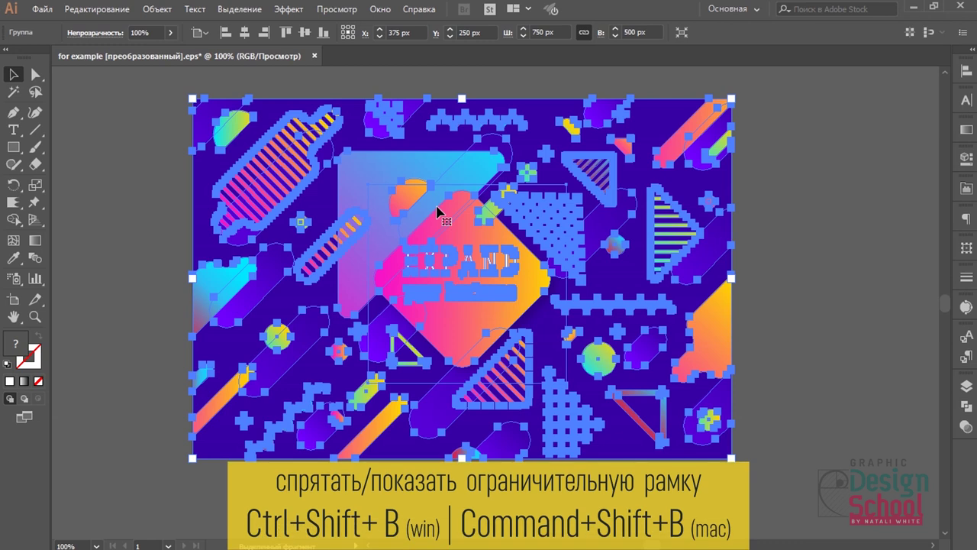
Toggle the bounding box off and back on with Shift+Ctrl+B and the View menu
key("ctrl+shift+b")
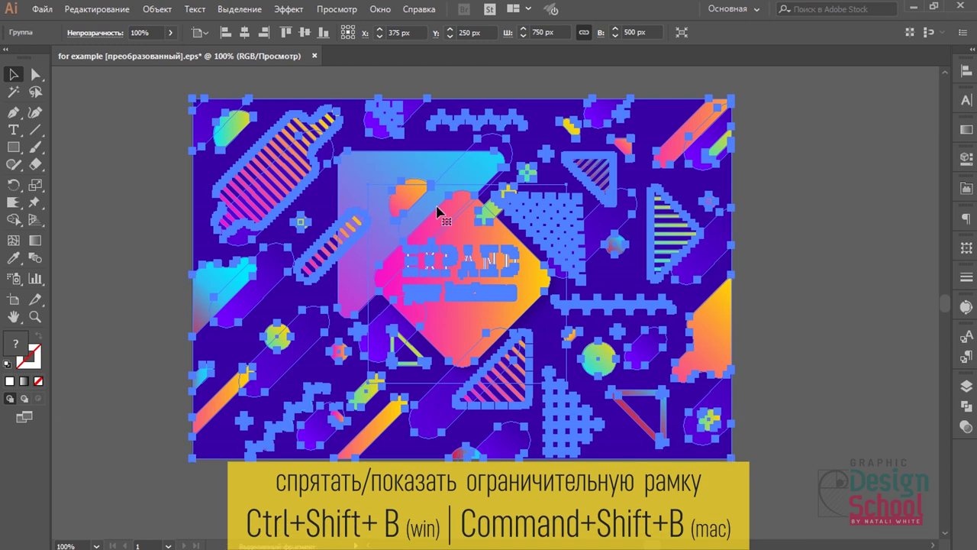
key("ctrl+shift+b")
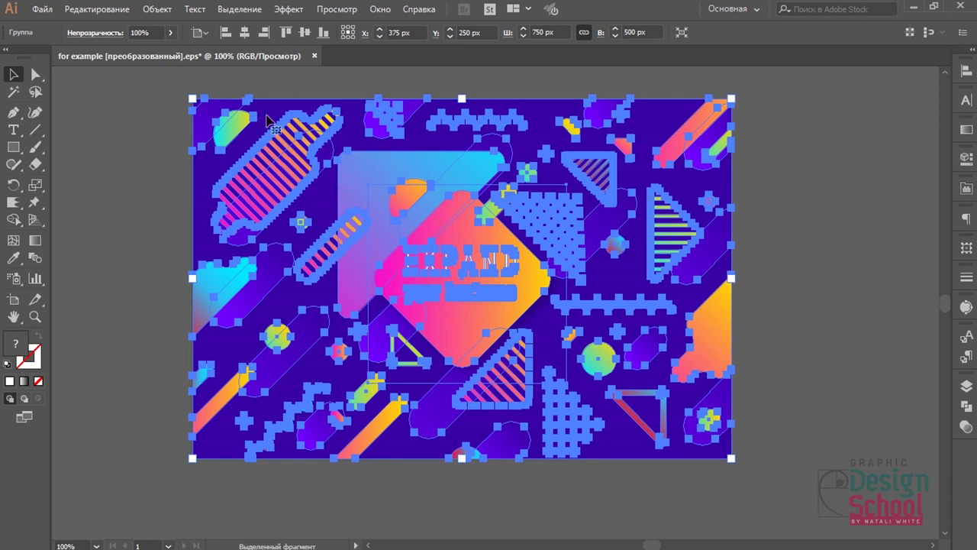
left_click(329, 8)
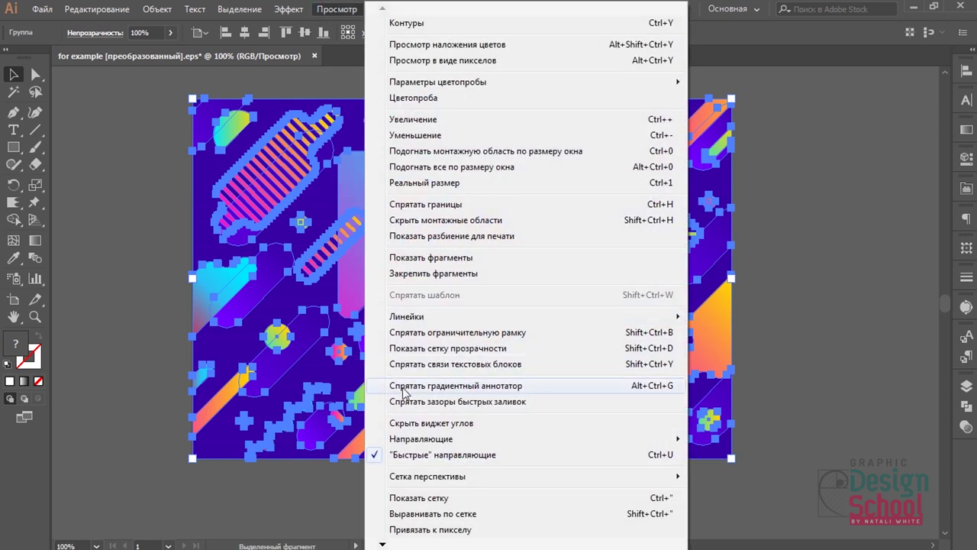
left_click(483, 335)
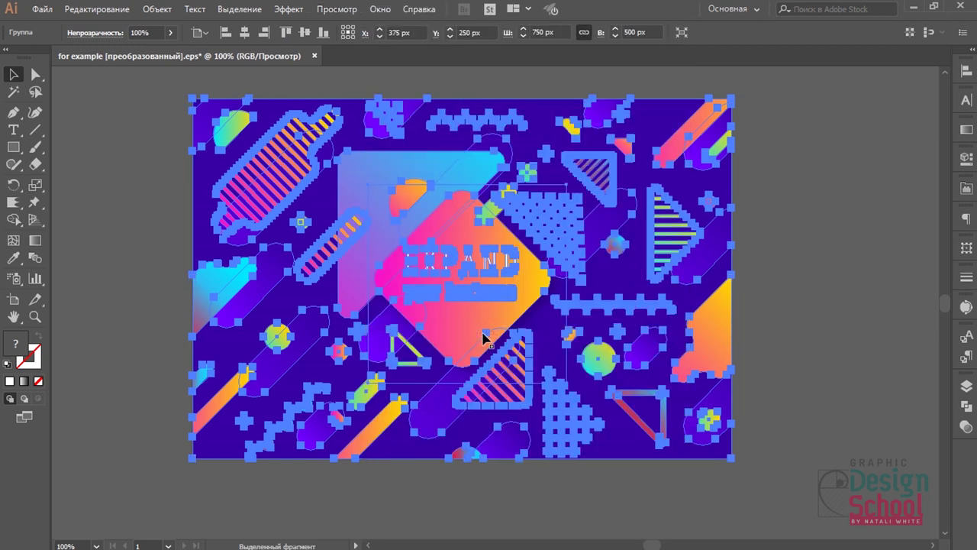
left_click(329, 8)
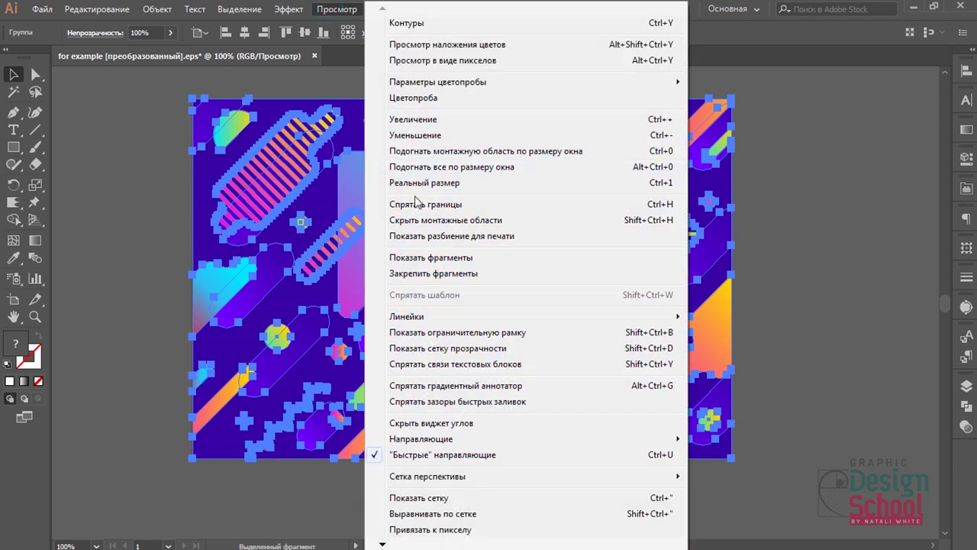
left_click(419, 336)
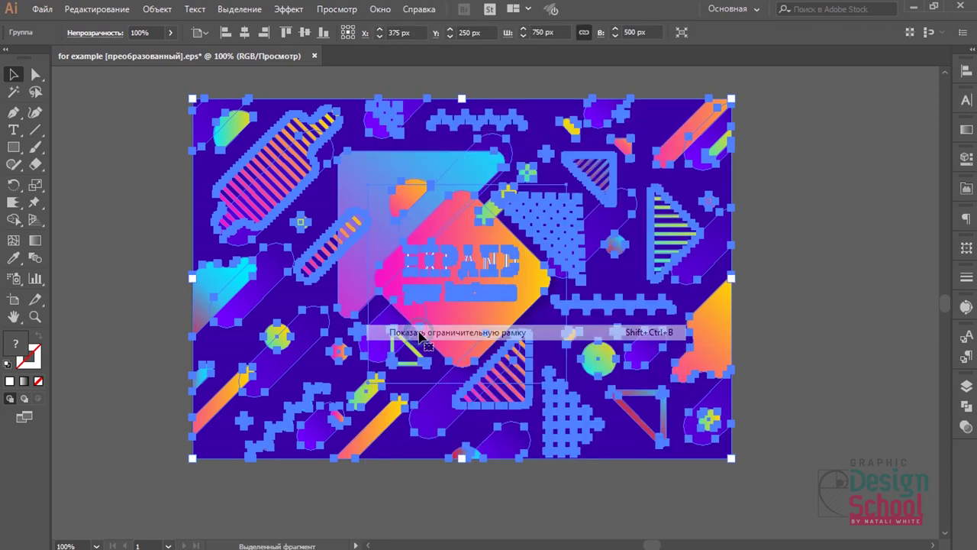
Deselect the artwork and switch Smart Guides on
left_click(796, 326)
left_click(330, 8)
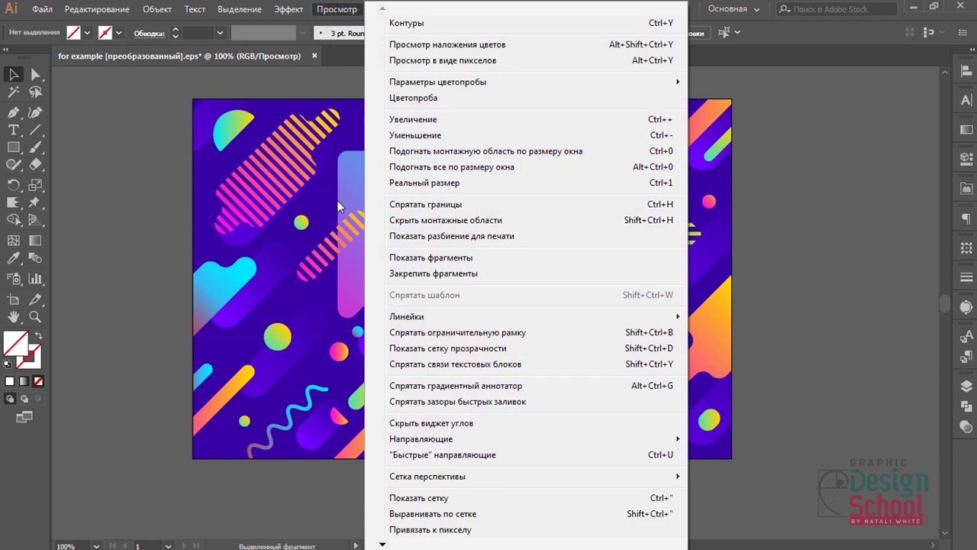
left_click(394, 456)
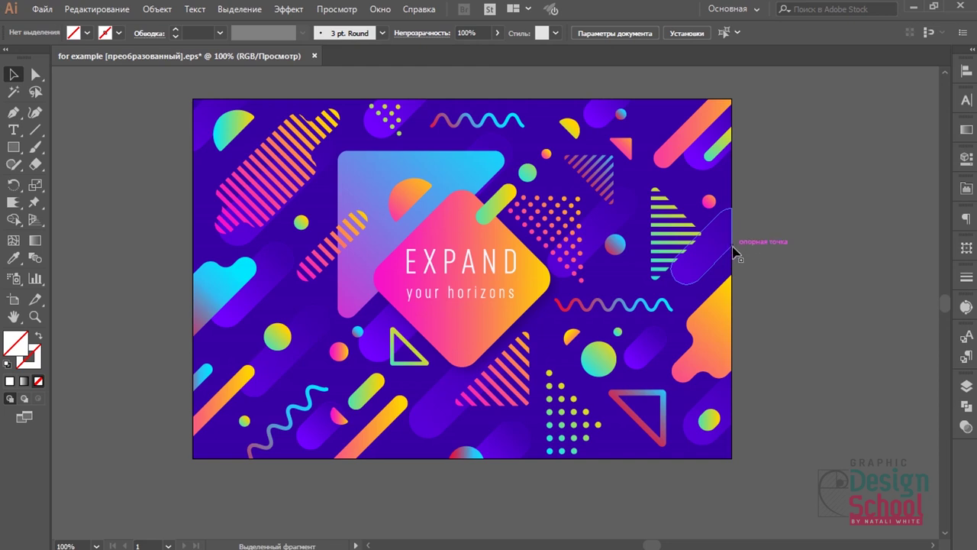
Draw two unfilled rectangles at the poster's left edge using smart guides, then deselect
left_click(13, 147)
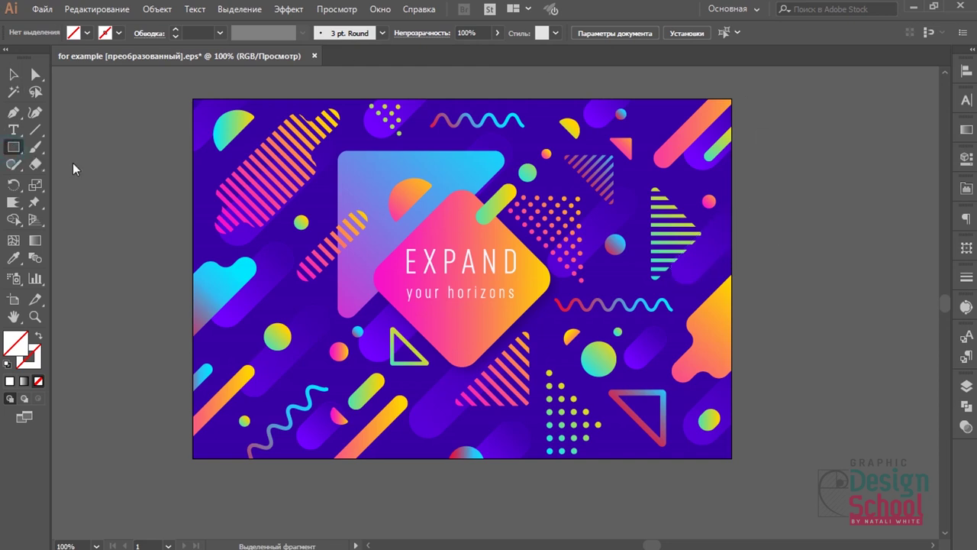
left_click_drag(144, 178, 195, 243)
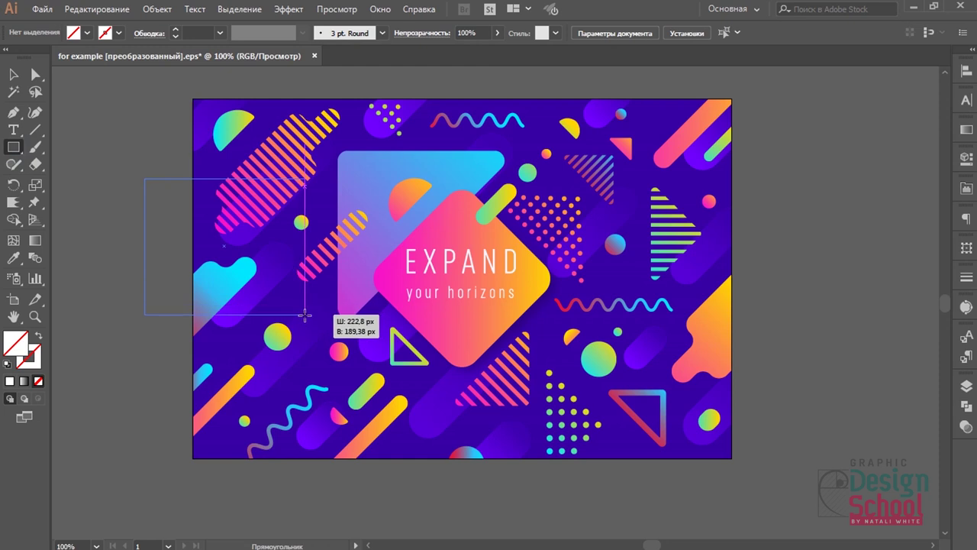
left_click_drag(298, 305, 305, 313)
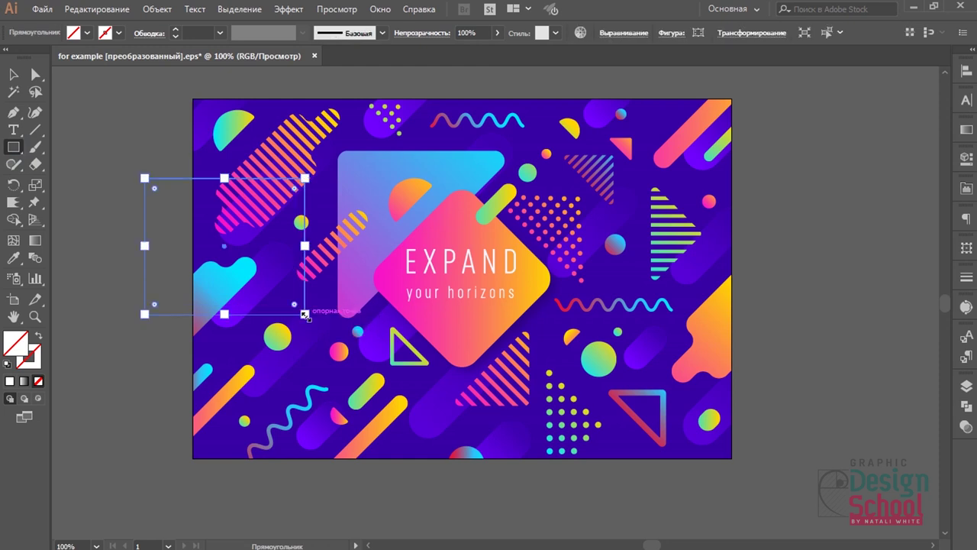
left_click_drag(144, 178, 193, 375)
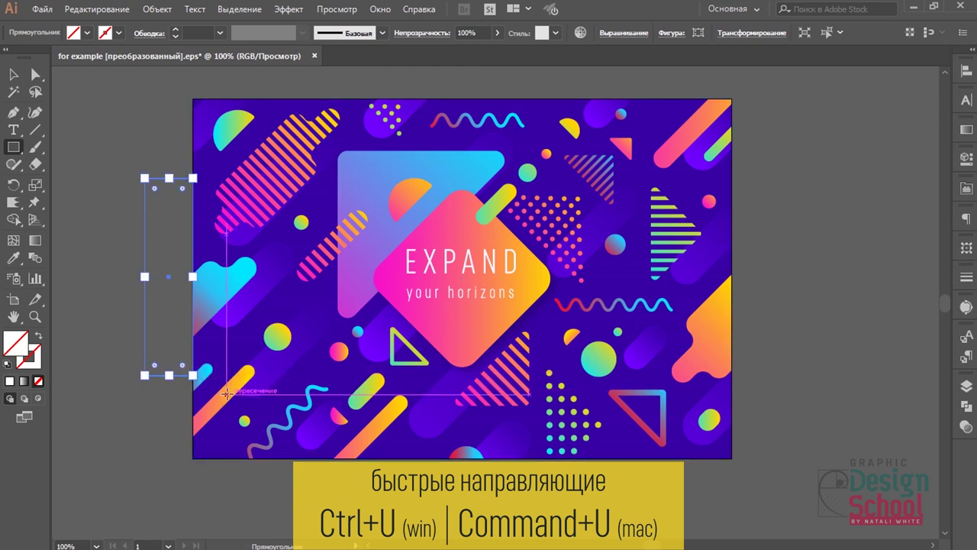
key("ctrl+shift+a")
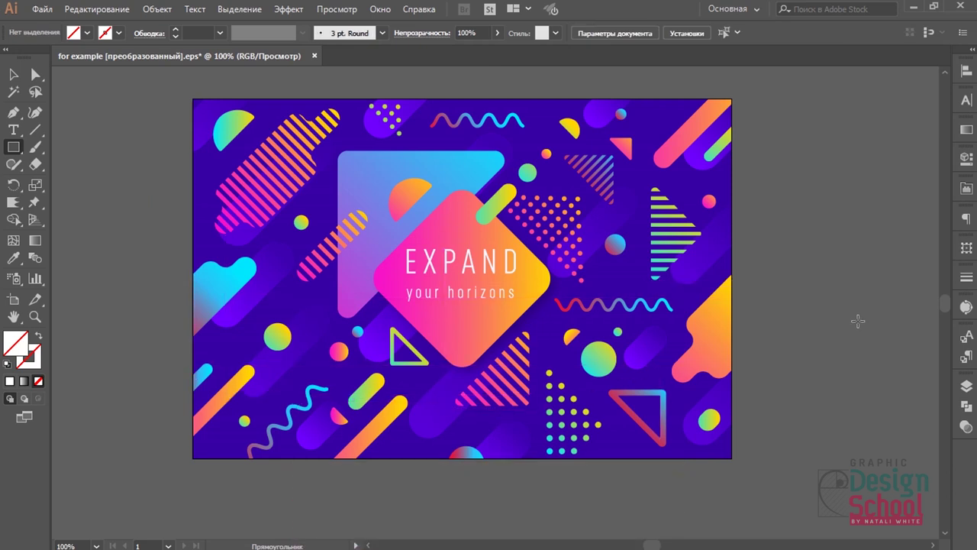
left_click(336, 9)
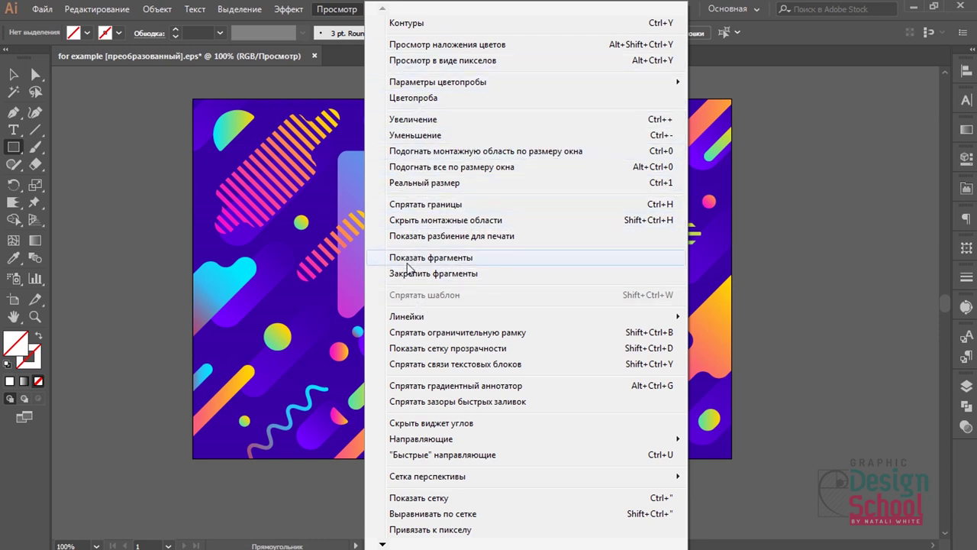
left_click(471, 222)
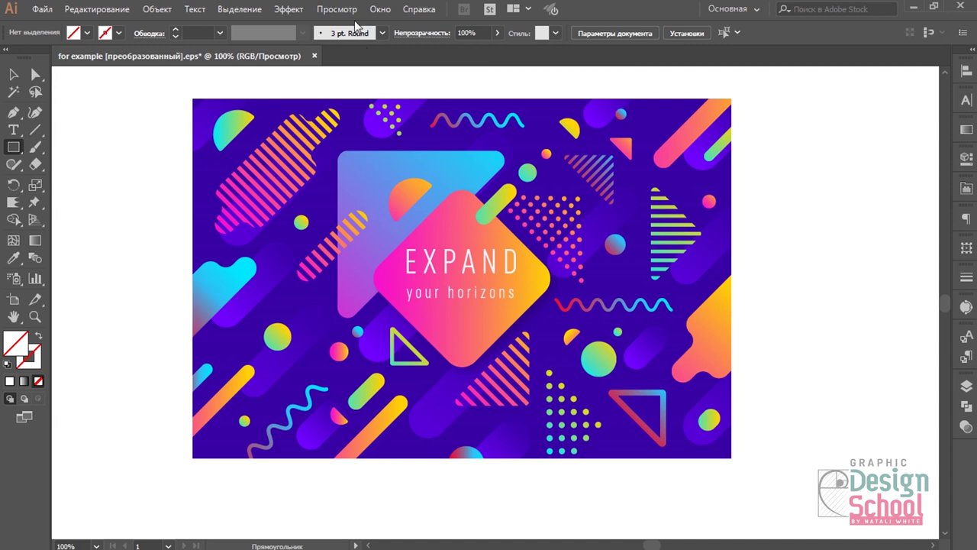
left_click(345, 10)
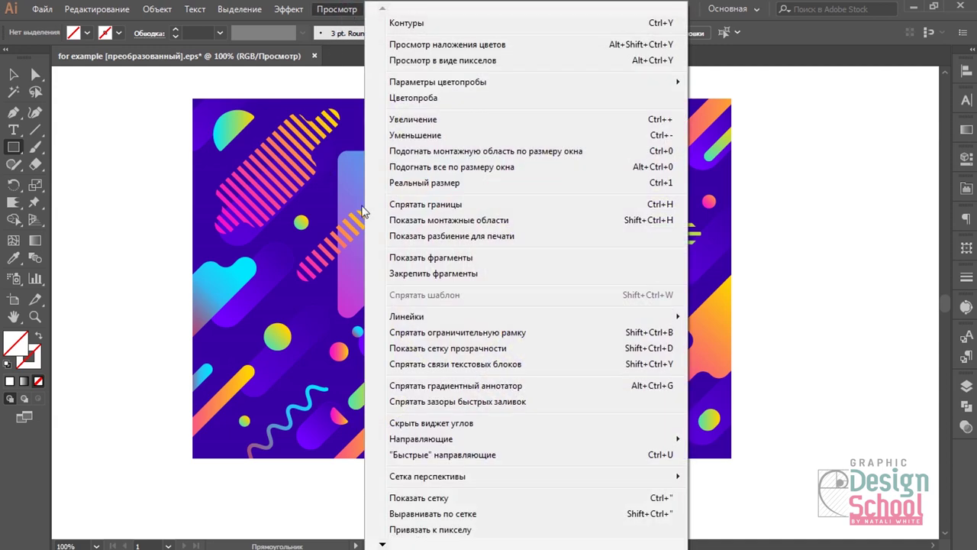
left_click(400, 221)
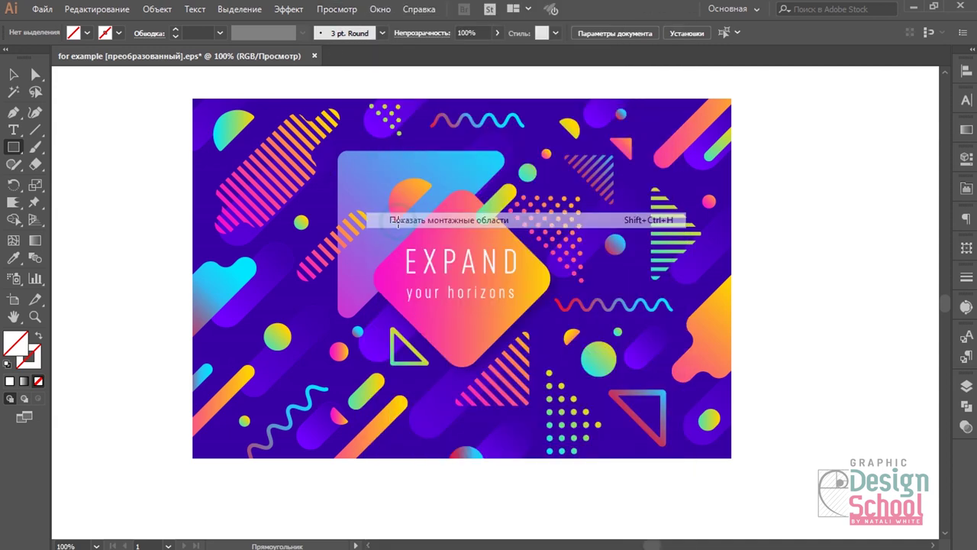
left_click(337, 9)
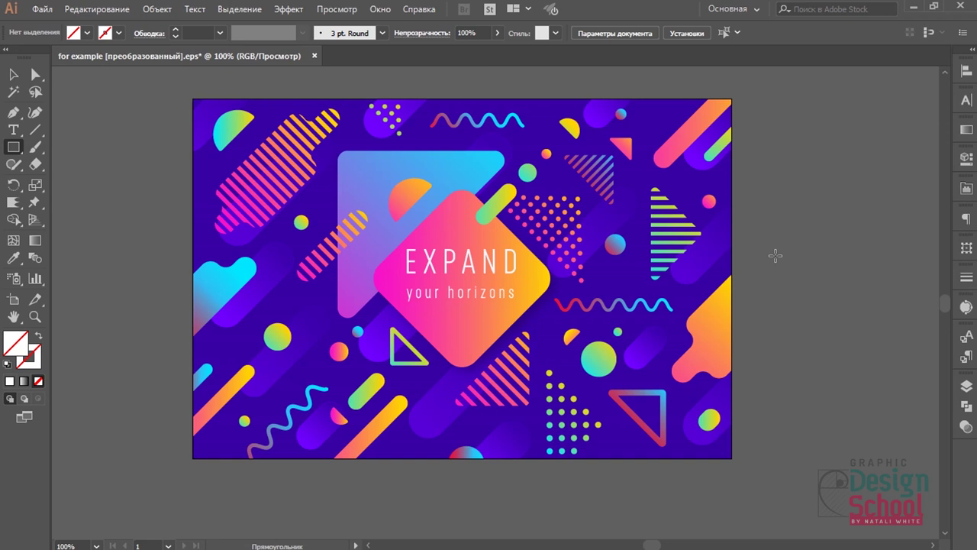
left_click(14, 74)
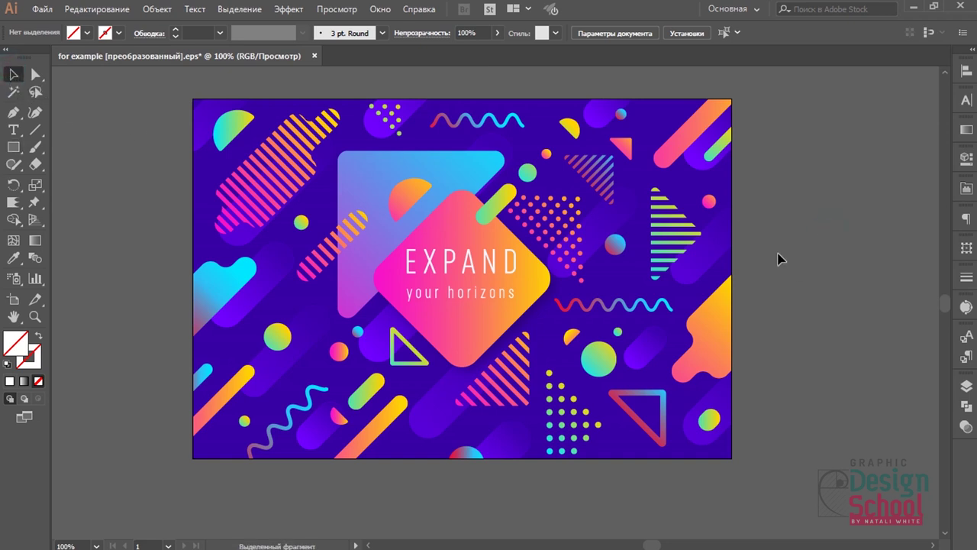
left_click(336, 9)
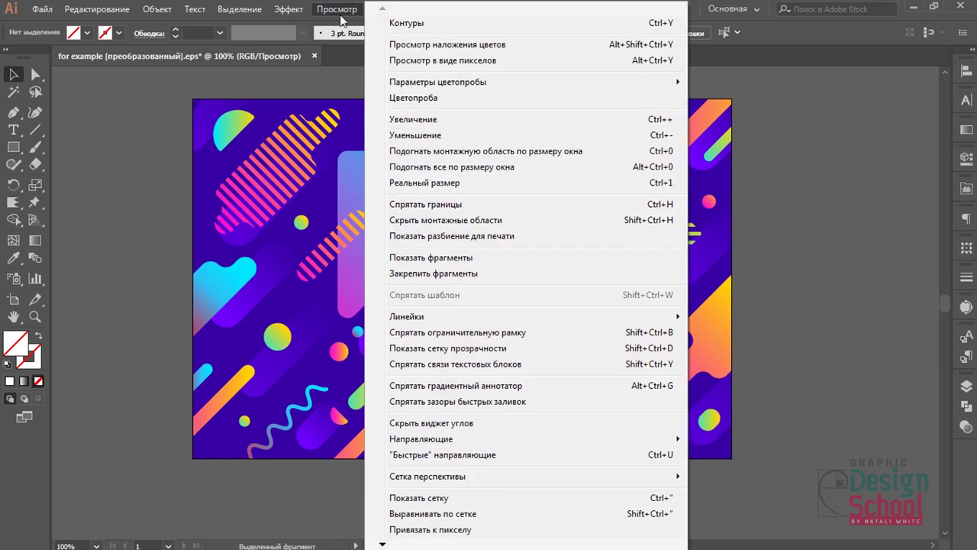
left_click(405, 24)
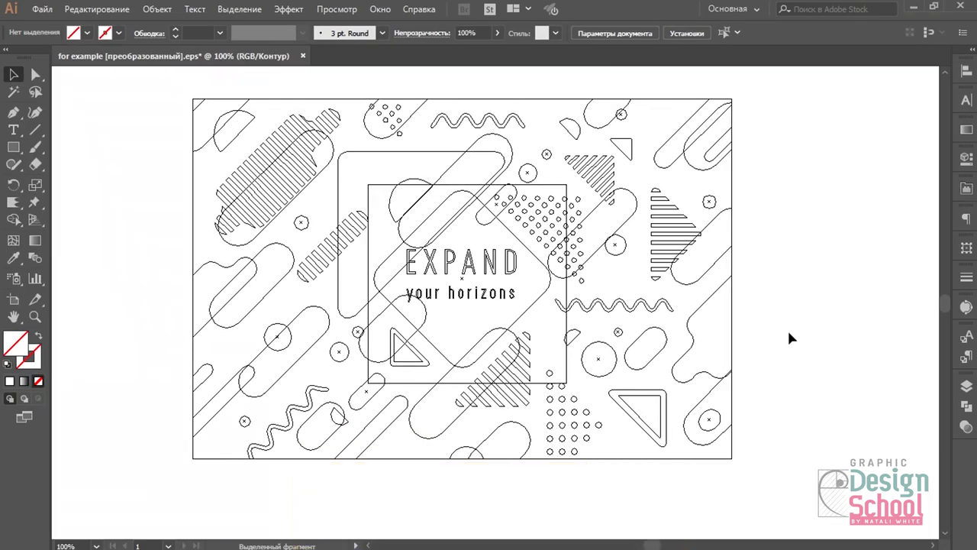
key("a")
left_click(597, 259)
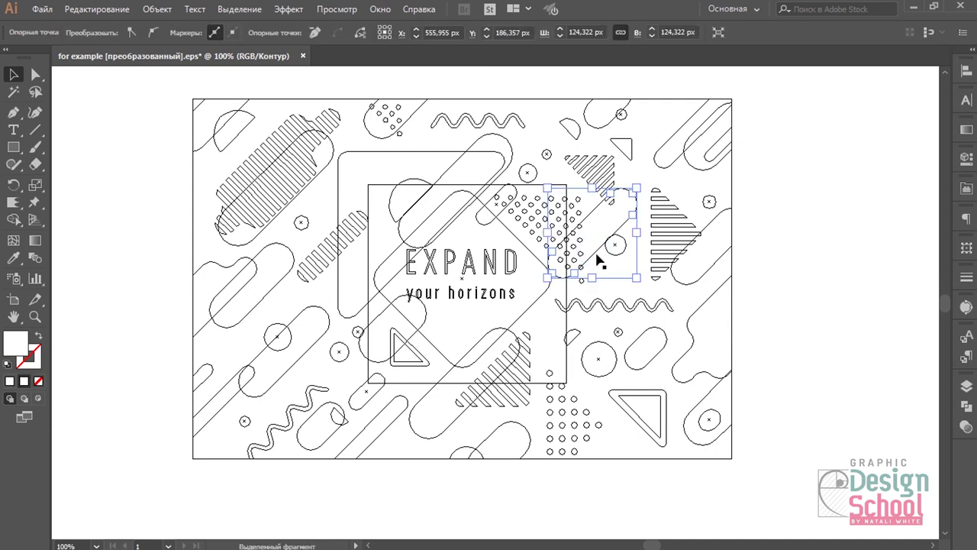
left_click(800, 330)
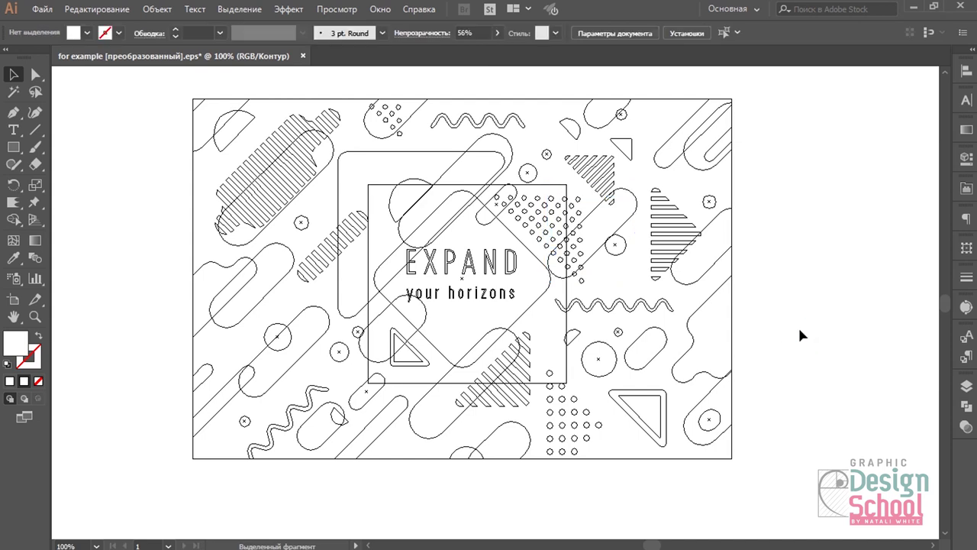
key("ctrl+y")
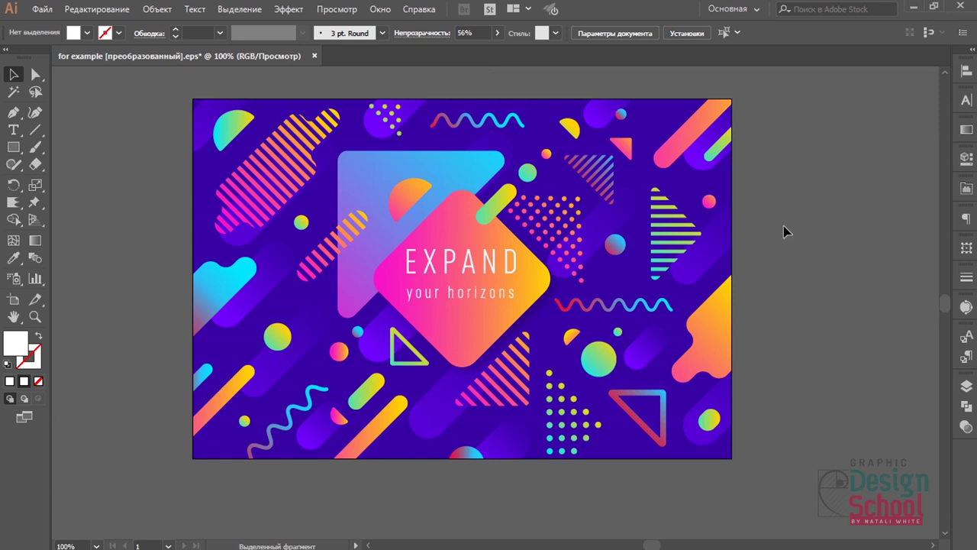
Turn on rulers (Ctrl+R) from the pasteboard's right-click menu
left_click(334, 10)
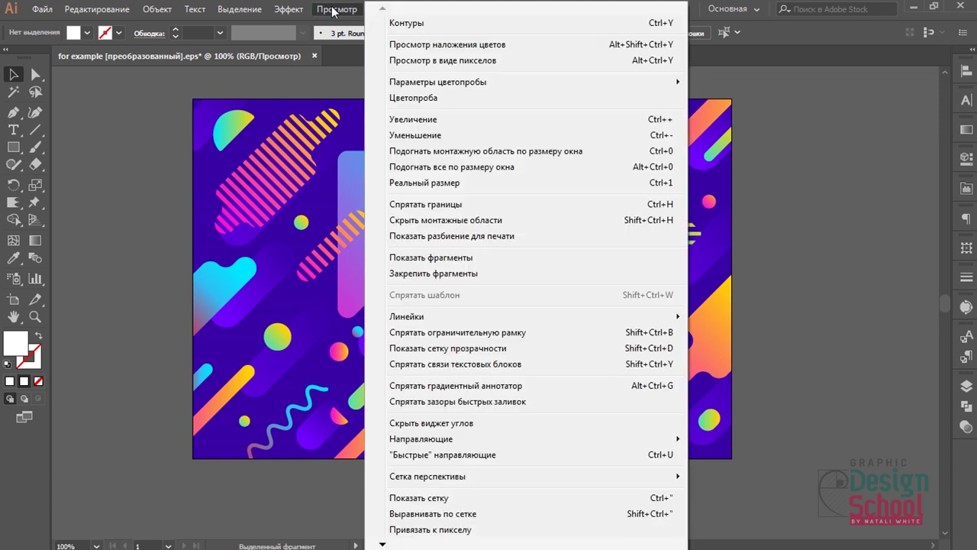
mouse_move(407, 316)
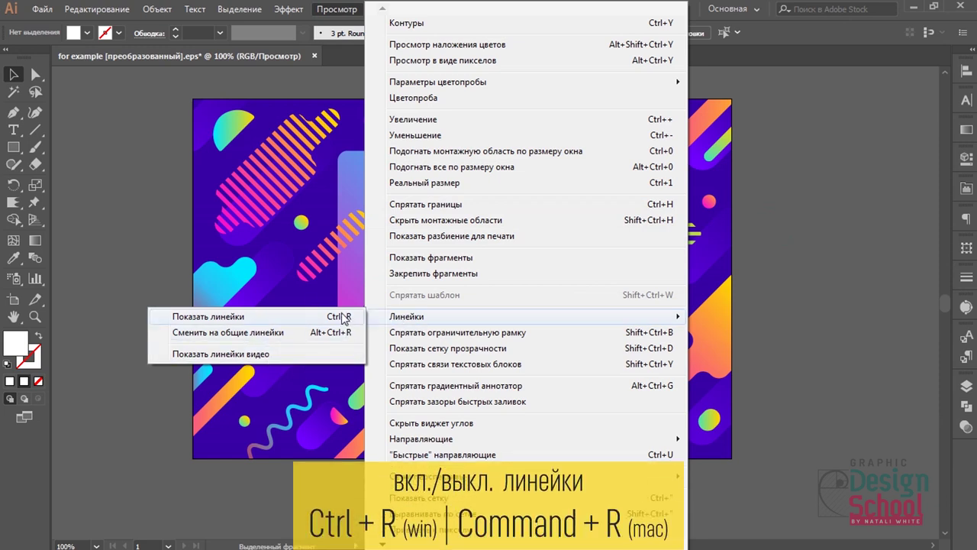
left_click(799, 162)
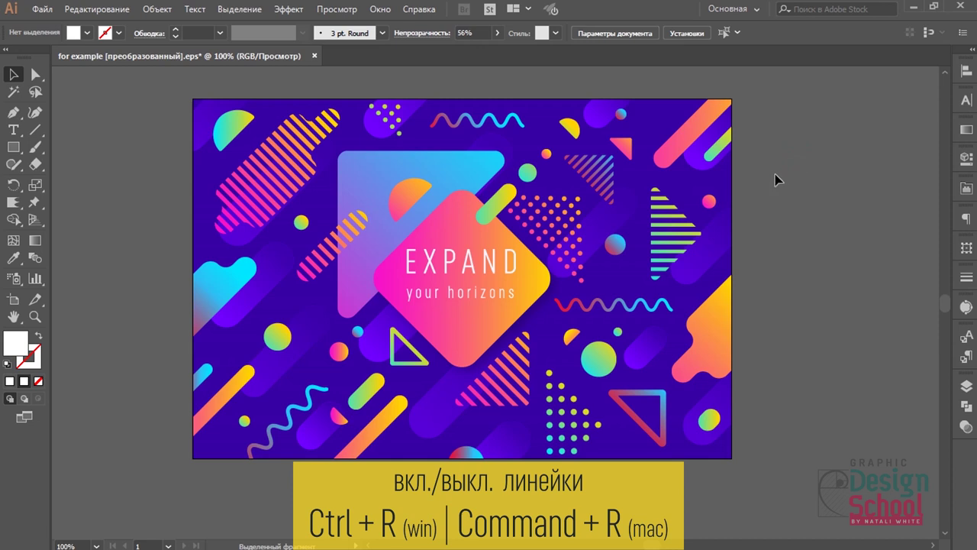
right_click(774, 181)
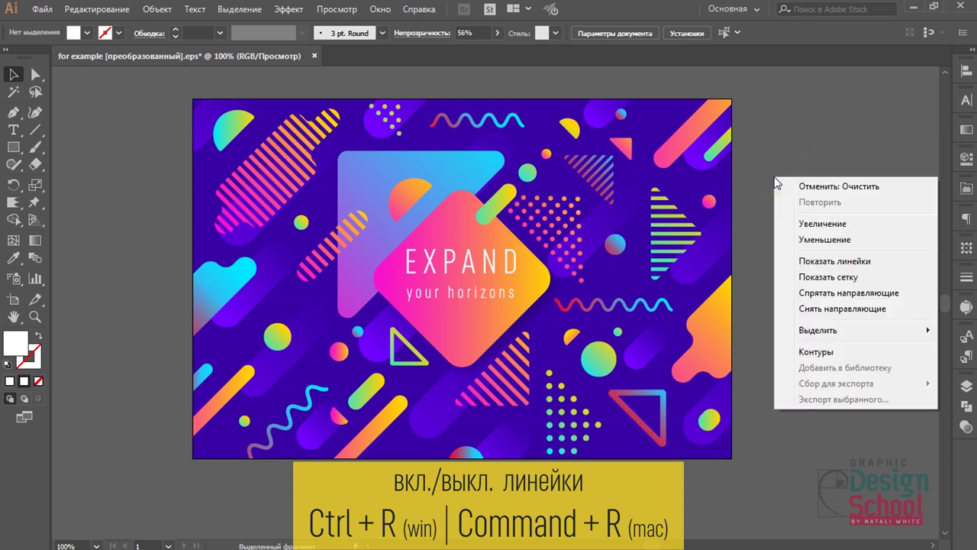
left_click(814, 261)
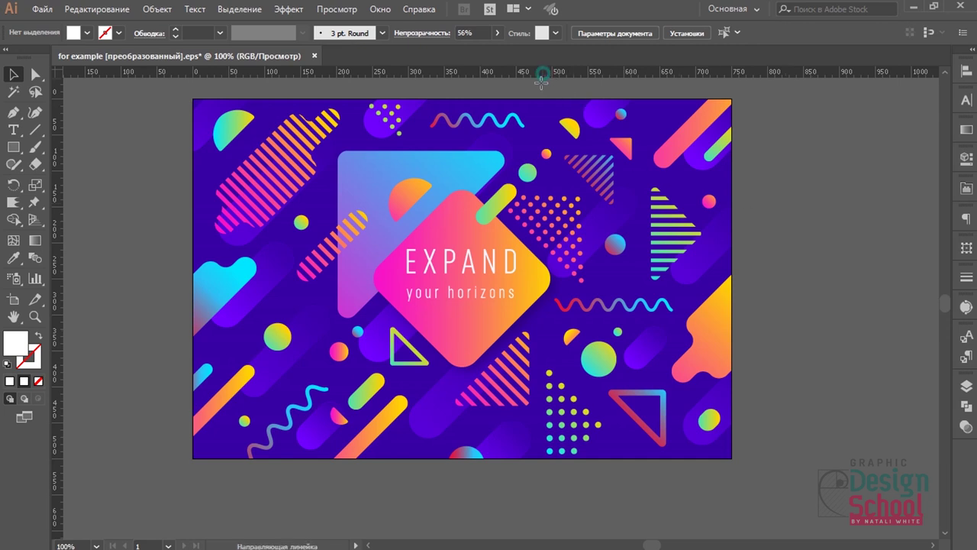
Place a horizontal guide through the EXPAND headline and a vertical guide near the poster's centre
left_click_drag(542, 73, 504, 271)
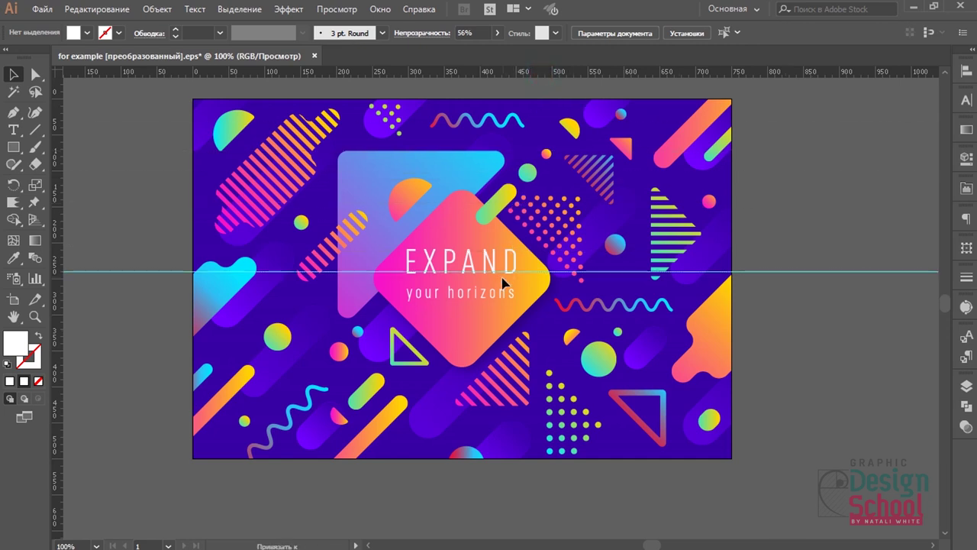
left_click(488, 317)
left_click_drag(57, 198, 461, 97)
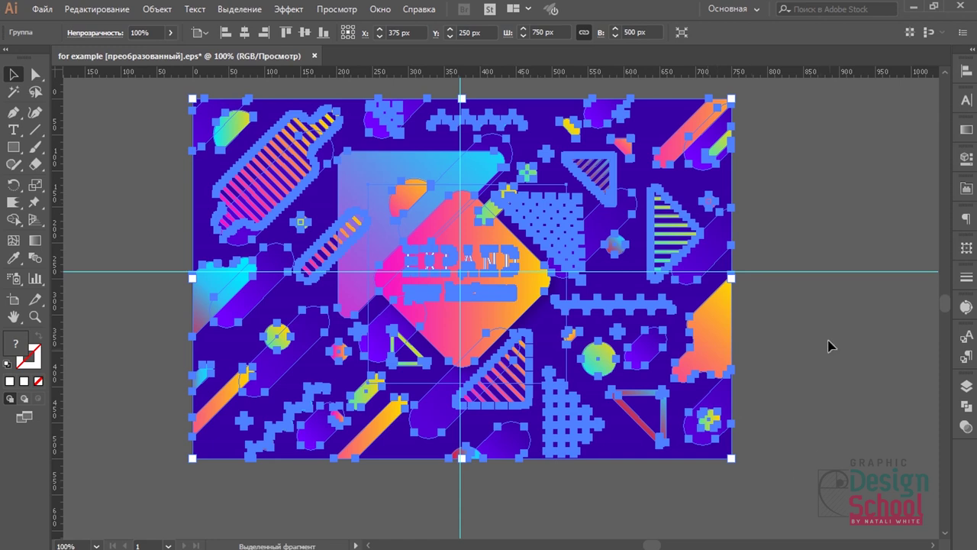
Deselect the artwork and clear all guides from the canvas context menu
left_click(792, 273)
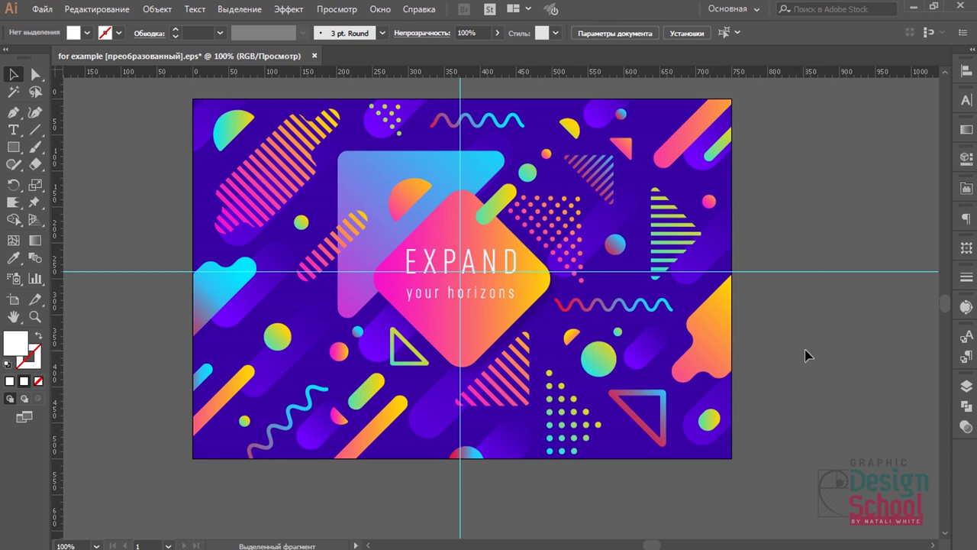
right_click(759, 294)
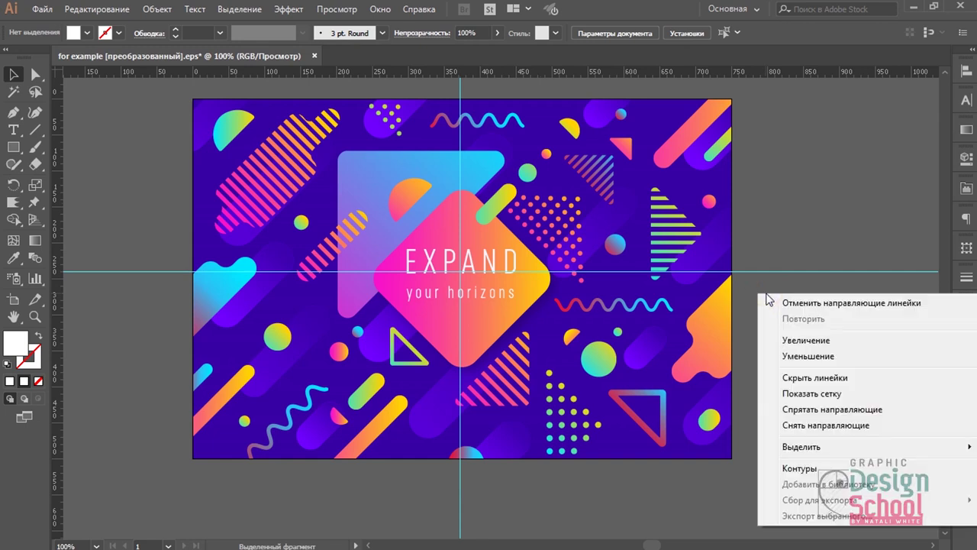
left_click(789, 426)
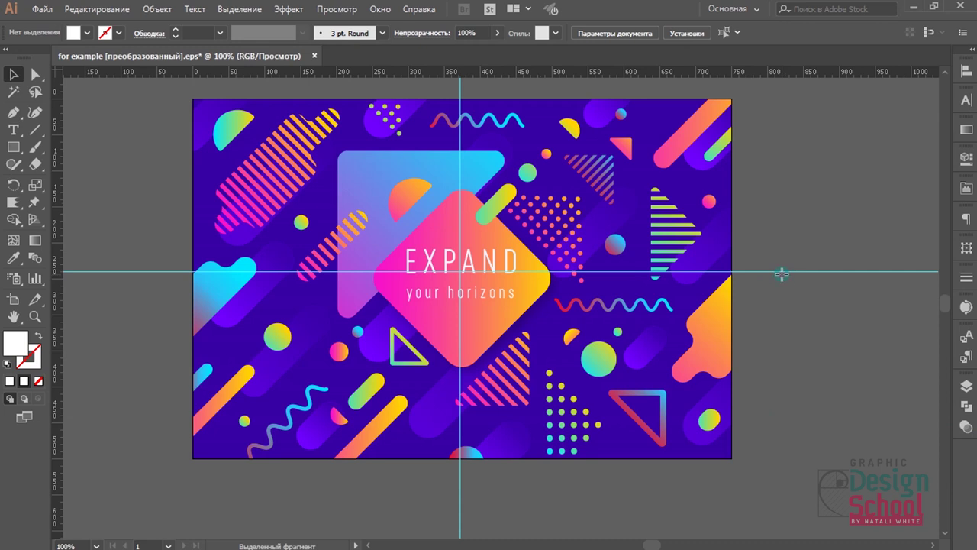
Move the horizontal guide higher on the poster, then open and collapse the Align options
mouse_move(780, 271)
left_mouse_down()
mouse_move(761, 187)
mouse_move(750, 360)
left_mouse_up()
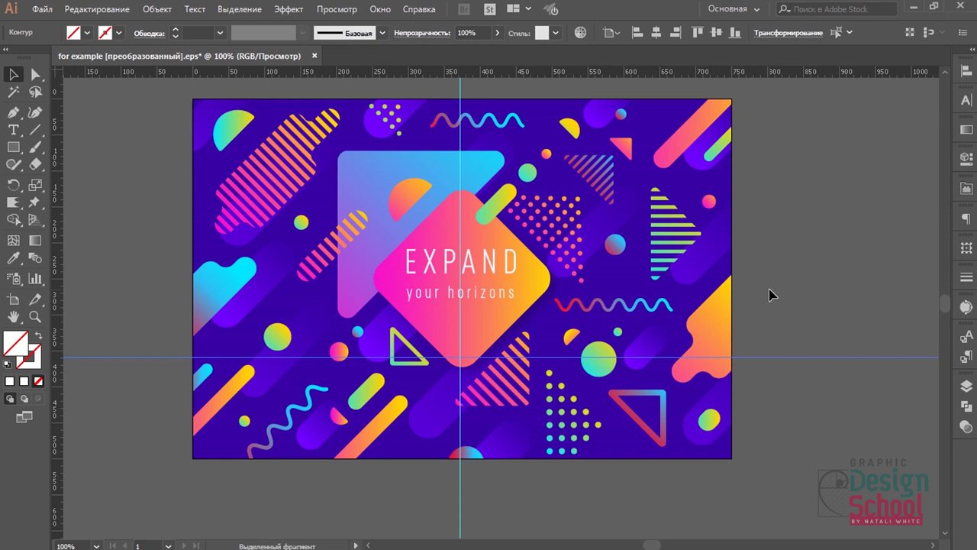
left_click(966, 71)
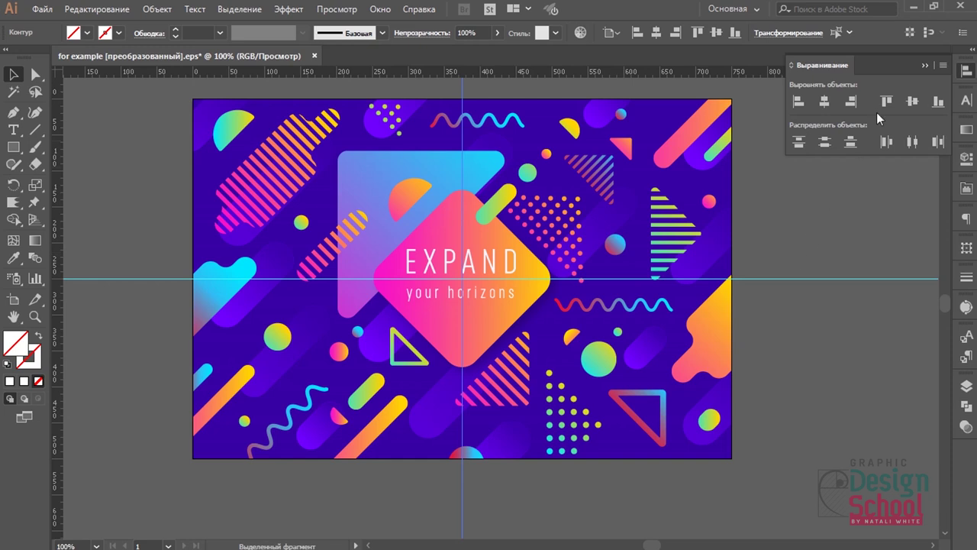
left_click(919, 65)
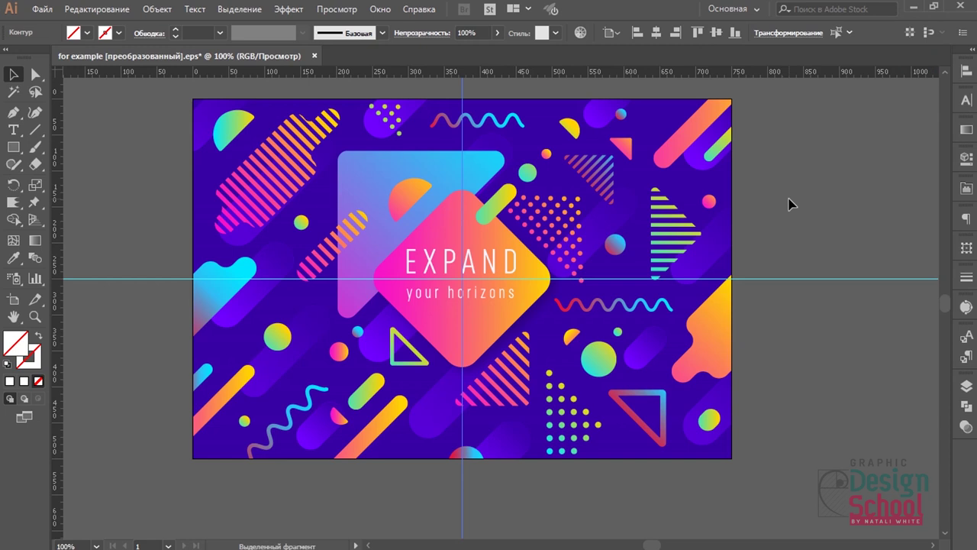
Lock the guides, then hide the rulers and the guides via the canvas context menu
left_click(790, 203)
right_click(779, 336)
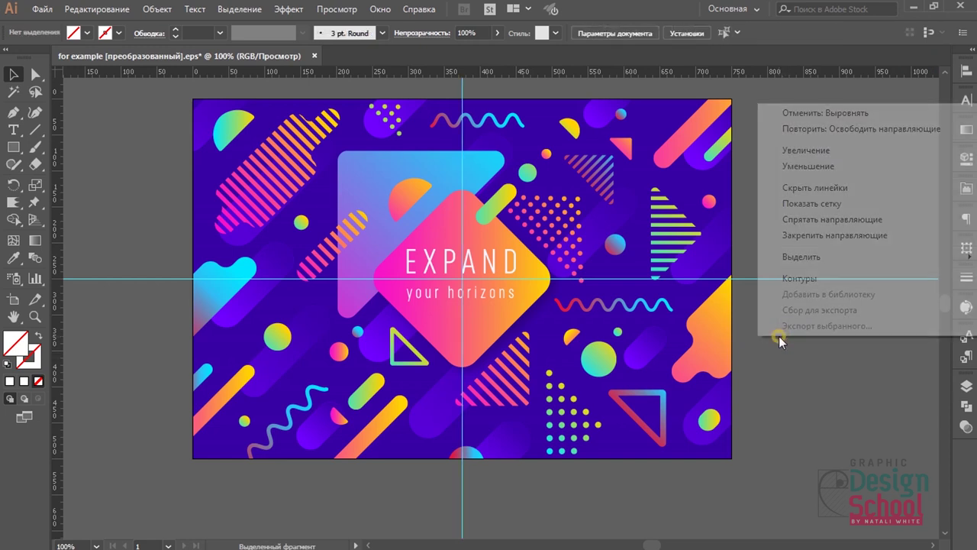
left_click(801, 238)
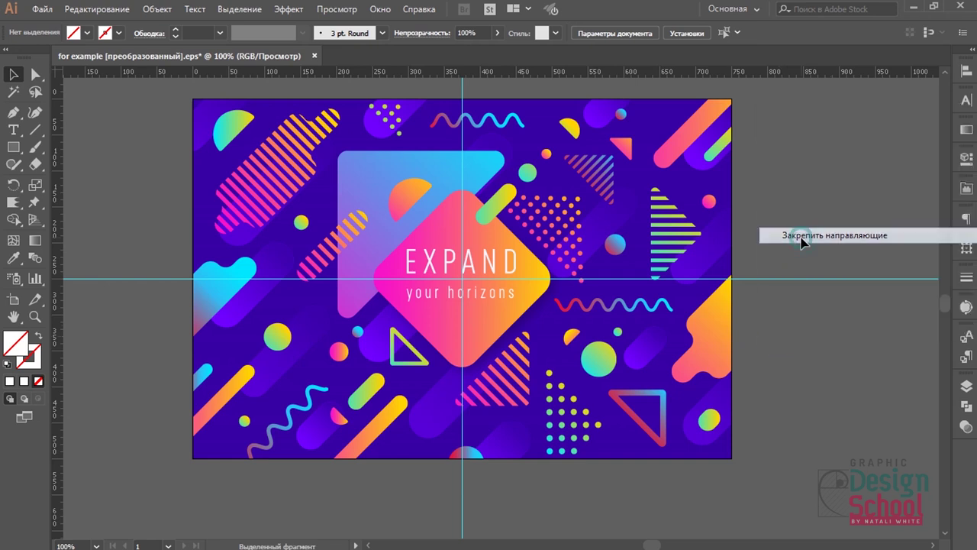
right_click(796, 168)
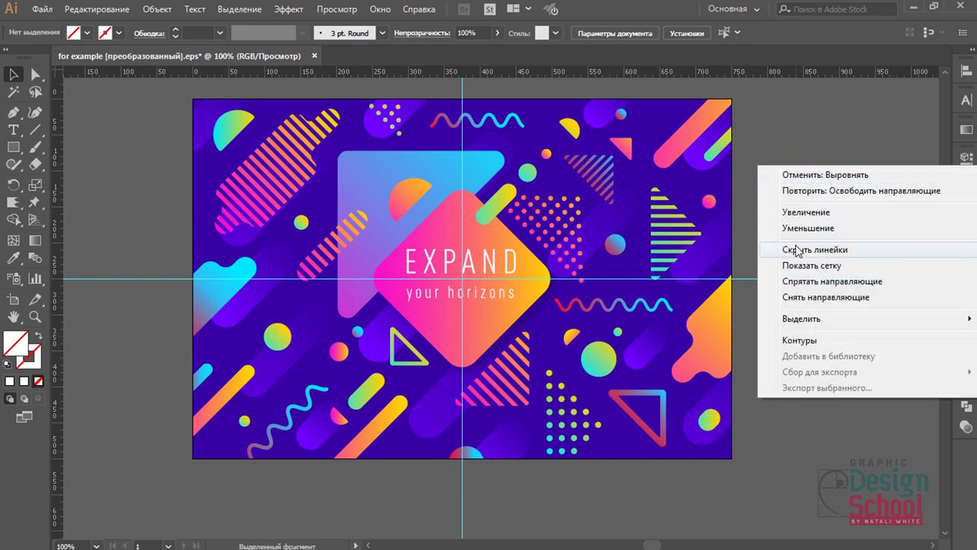
left_click(798, 250)
right_click(783, 191)
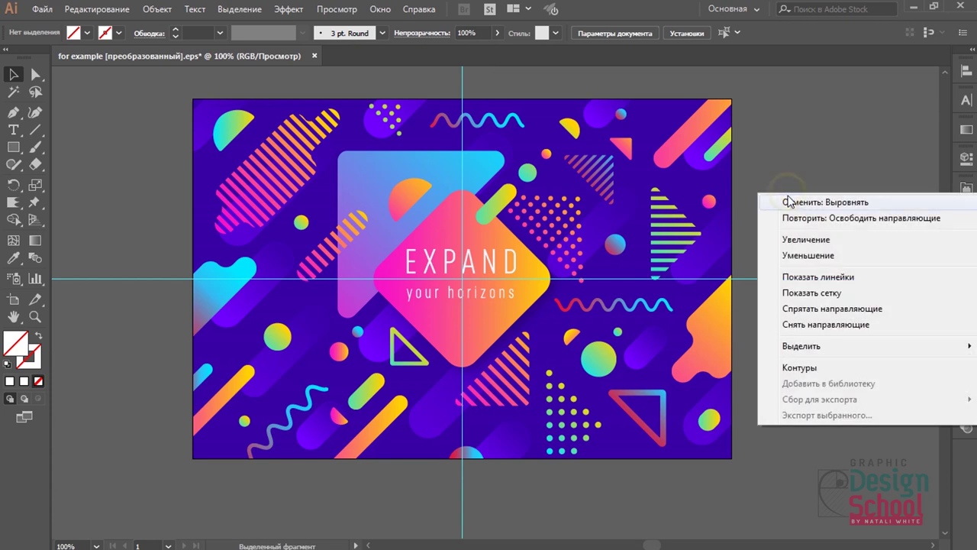
left_click(805, 312)
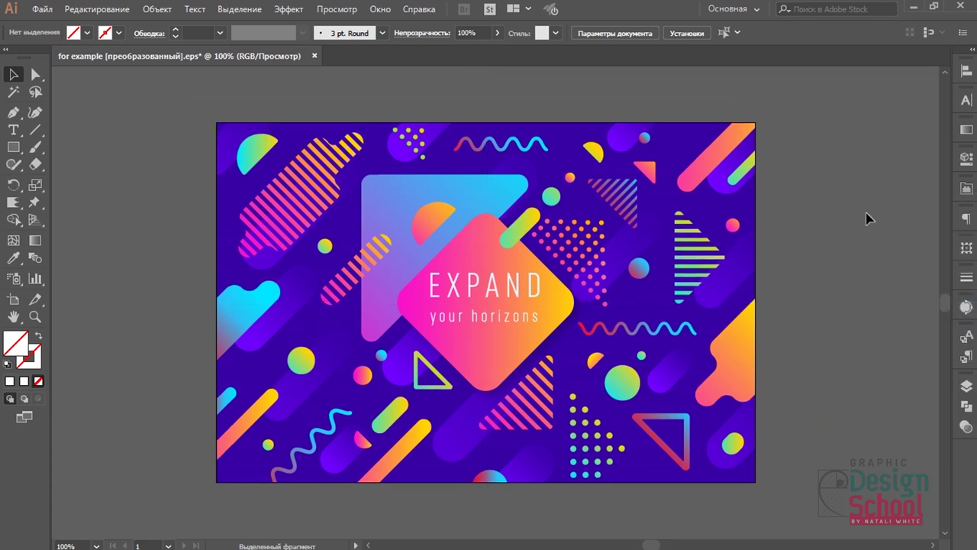
Fit all artwork in the window, then set the zoom to 128%
left_click(345, 9)
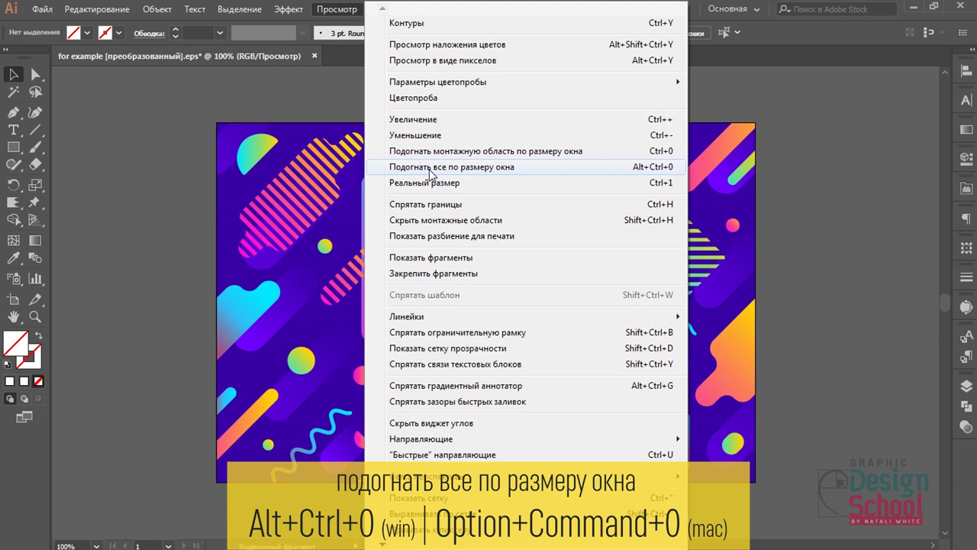
left_click(656, 168)
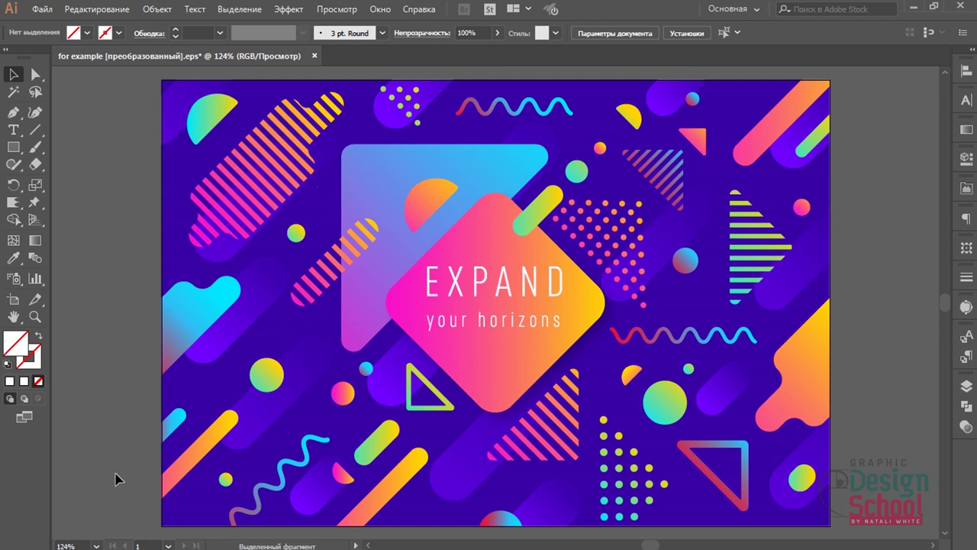
left_click(96, 545)
left_click(106, 536)
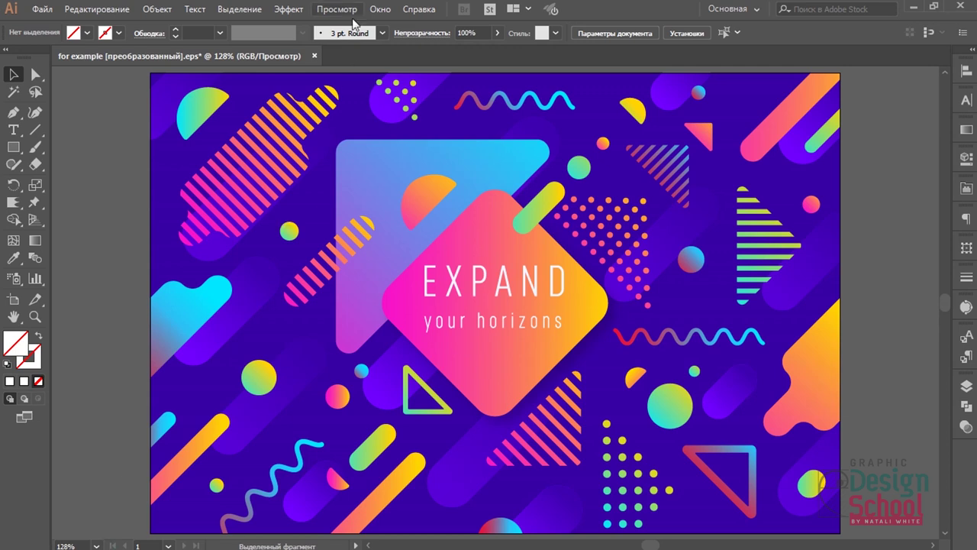
Browse the View menu, then open the Select menu
left_click(347, 9)
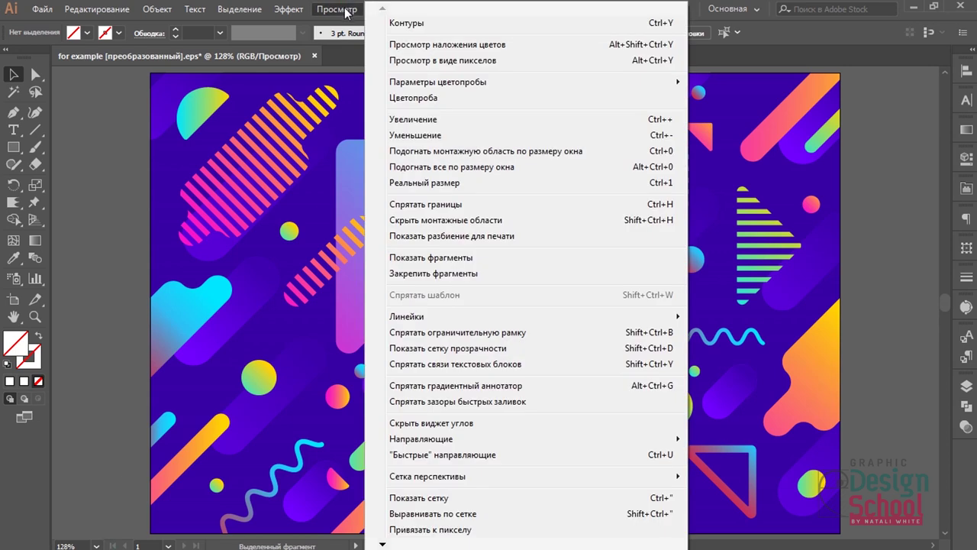
left_click(90, 284)
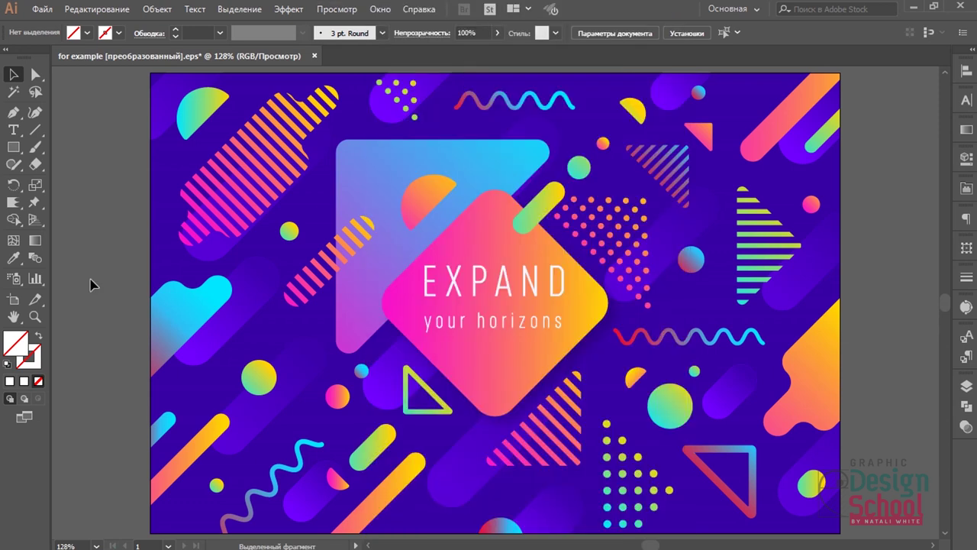
left_click(258, 9)
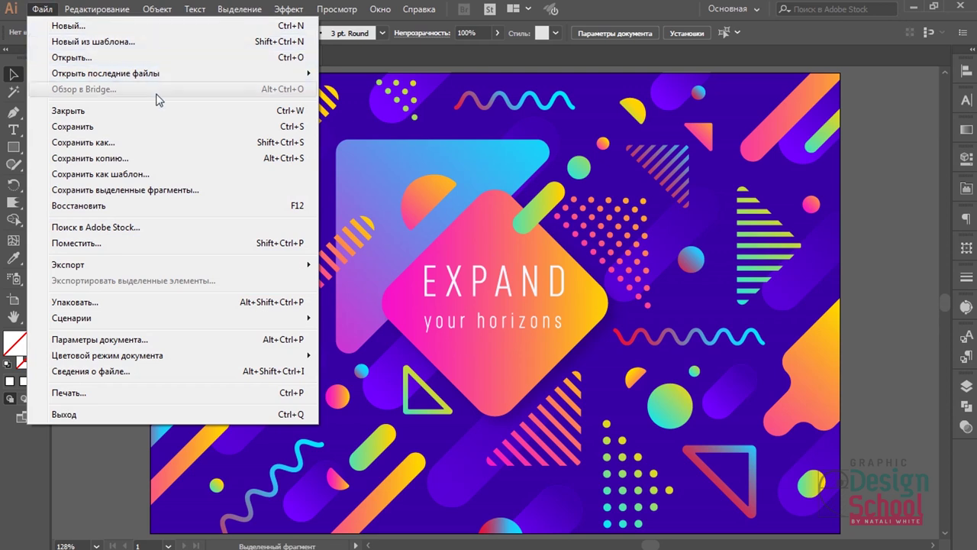
Browse the File and Select menus, then pick the Type tool and show Character settings (Myriad Pro 12 pt)
left_click(97, 464)
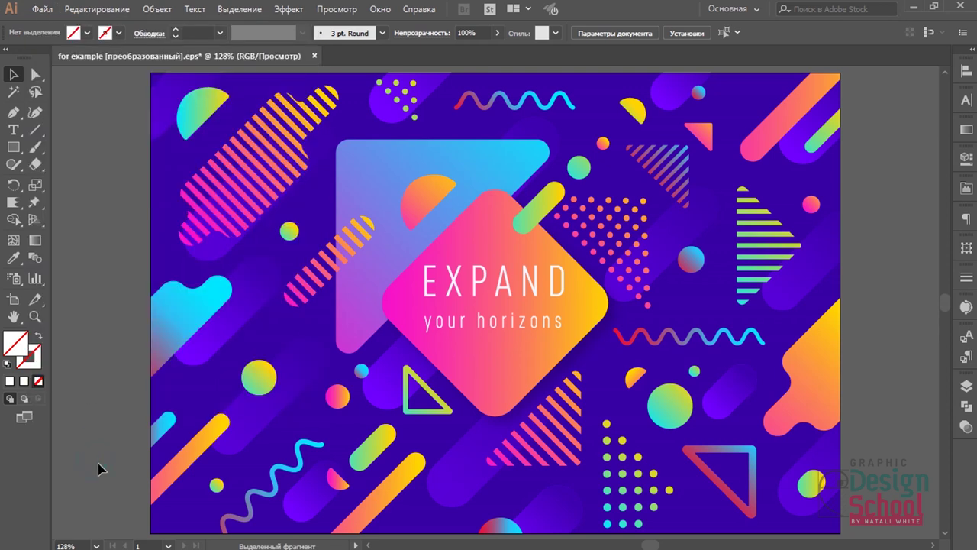
left_click(239, 9)
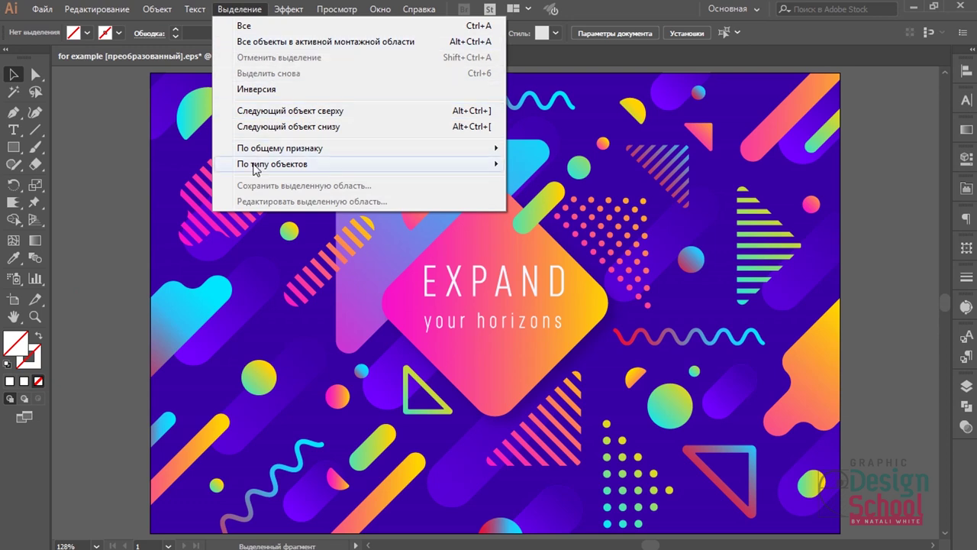
mouse_move(272, 164)
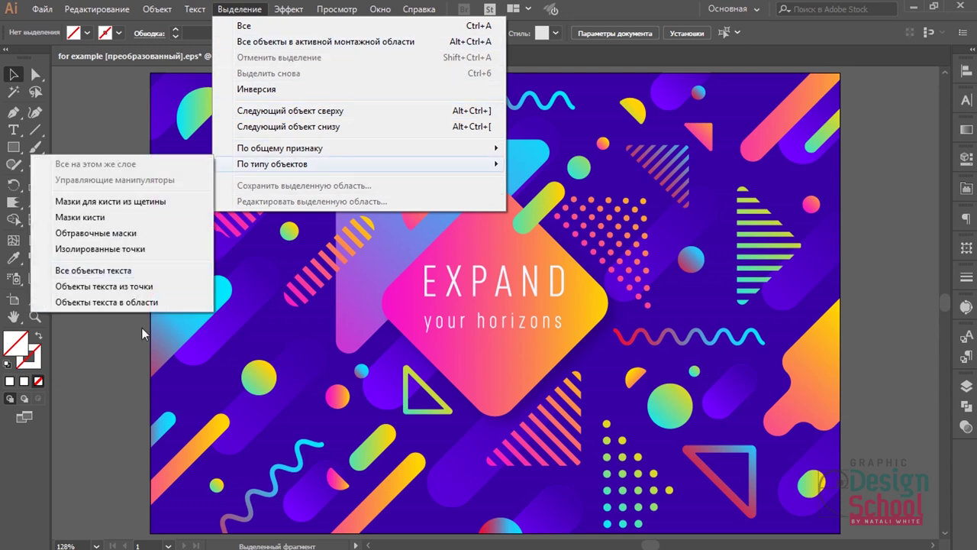
left_click(111, 361)
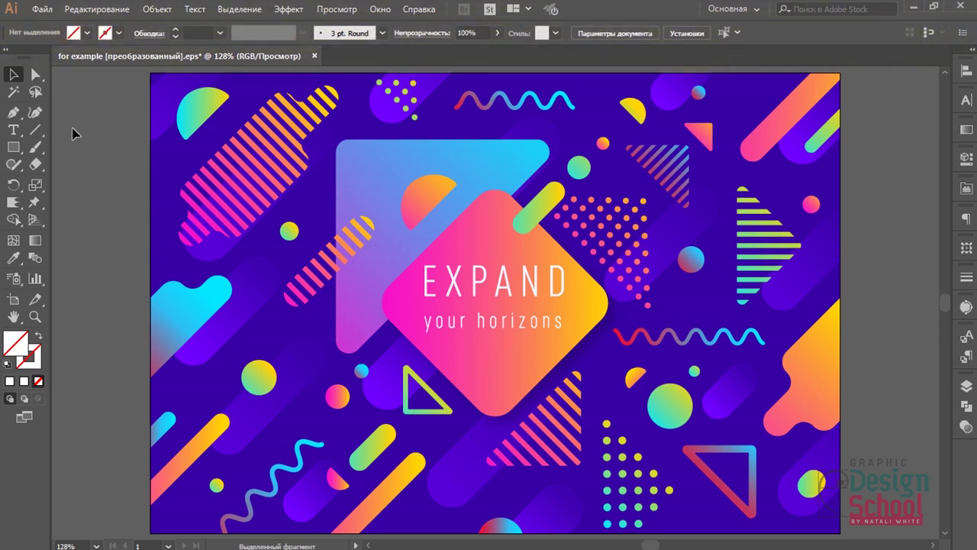
left_click(16, 129)
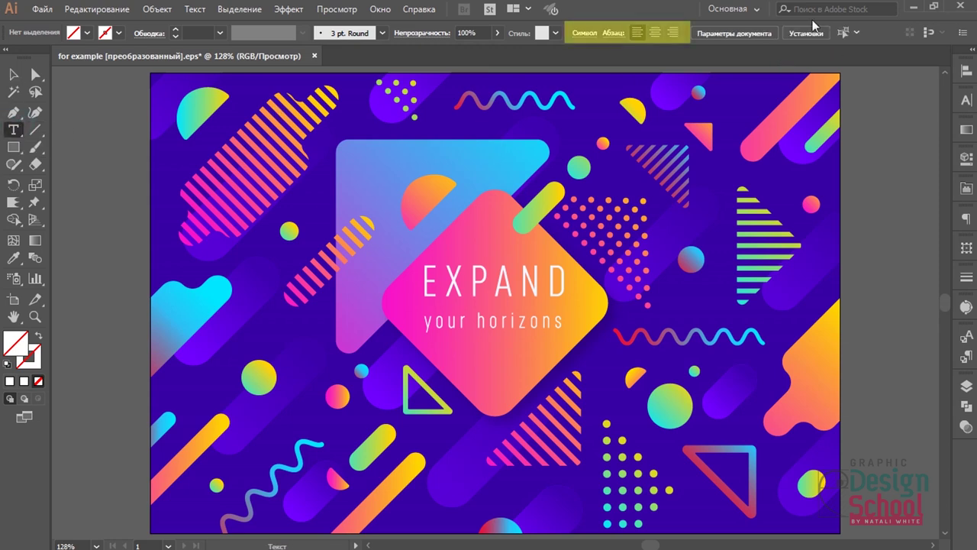
left_click(585, 33)
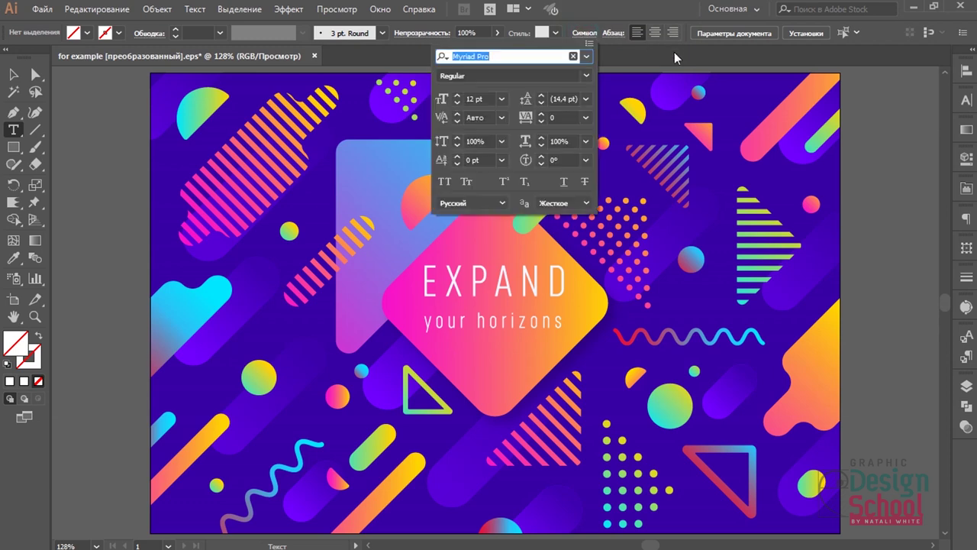
Scroll right and drag out an area text frame of Russian placeholder text on the pasteboard
left_click(674, 52)
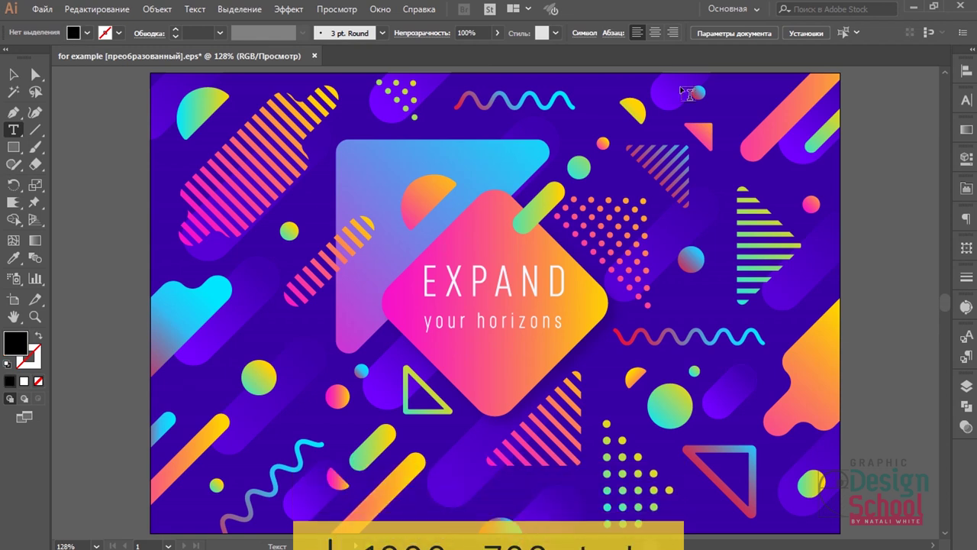
scroll(687, 95, "right", 1)
scroll(729, 107, "right", 2)
left_click_drag(706, 89, 895, 218)
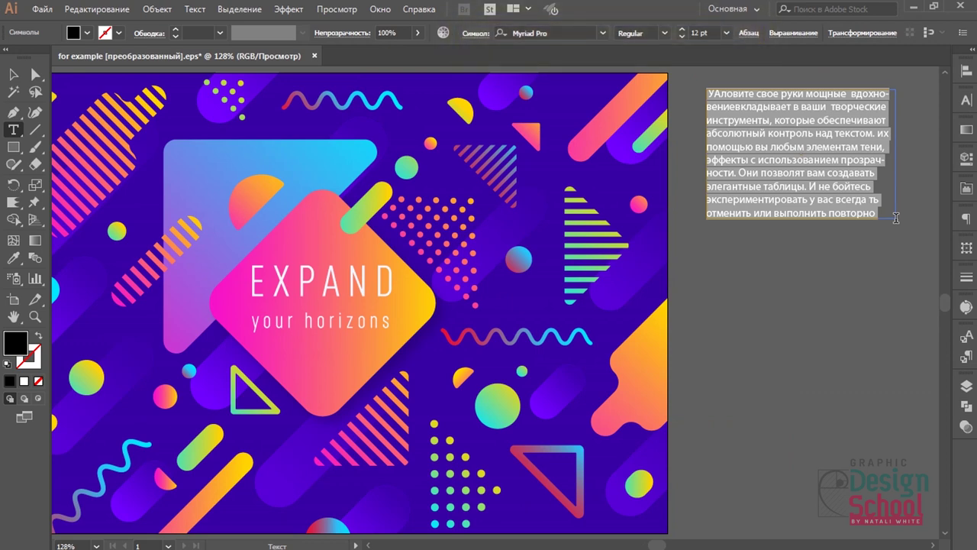
left_click(963, 33)
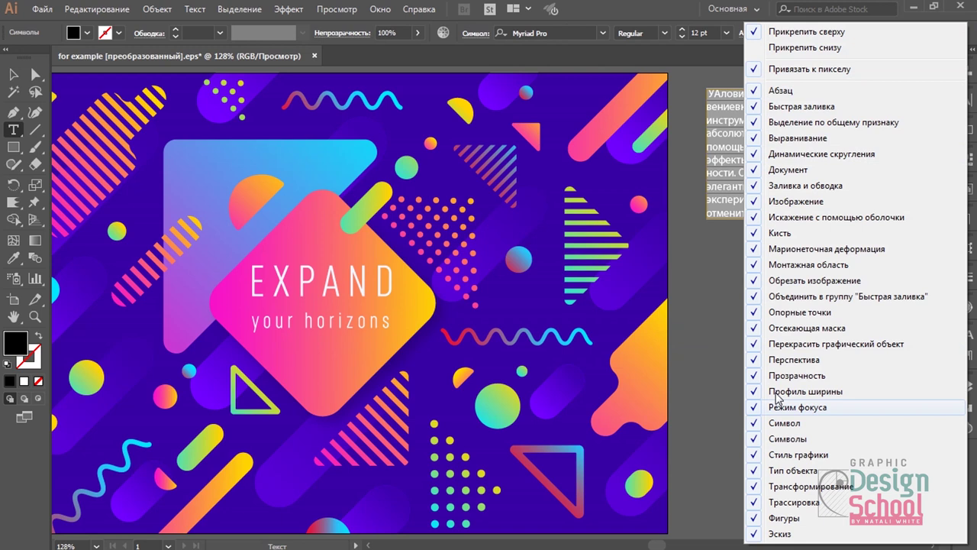
left_click(756, 423)
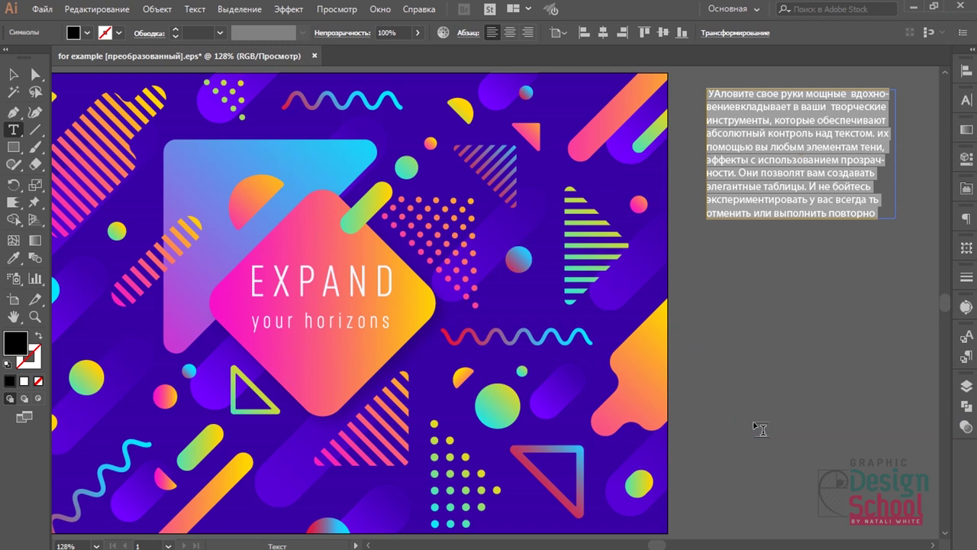
left_click(961, 32)
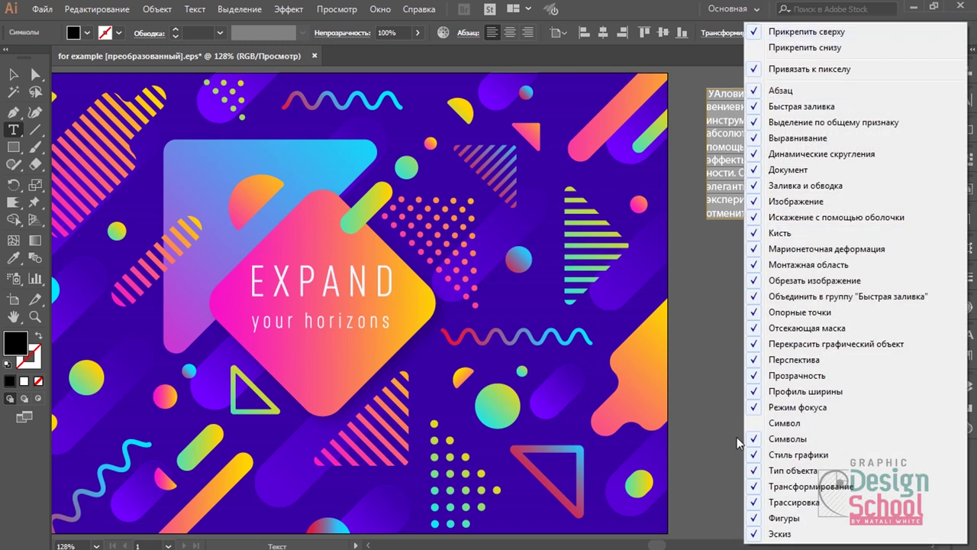
left_click(753, 424)
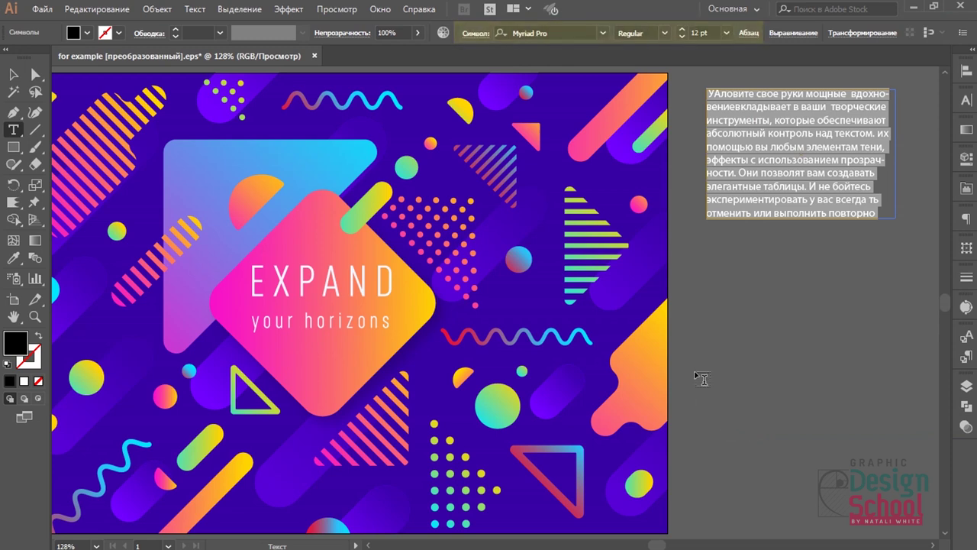
Toggle the Control panel off and on via Window > Control, then exit text editing with the Selection tool
left_click(381, 10)
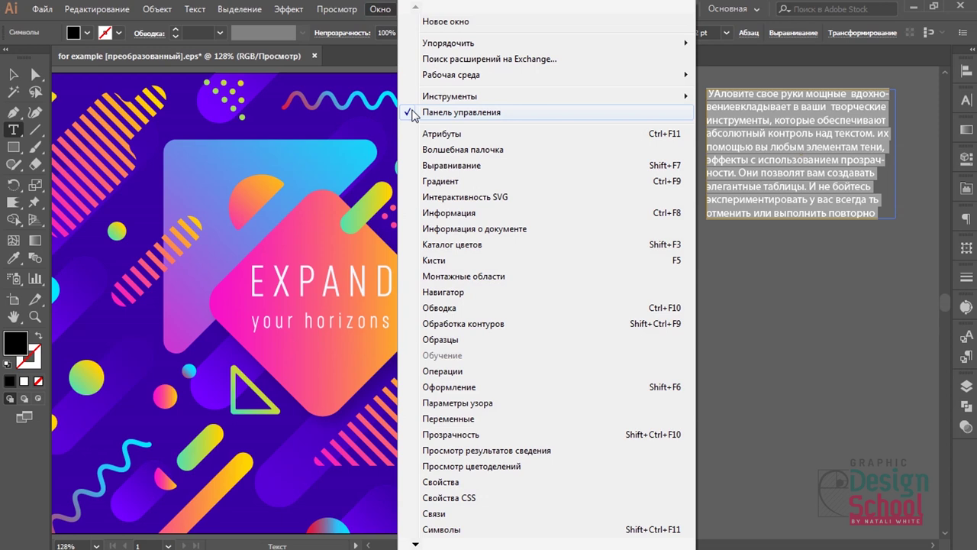
left_click(413, 115)
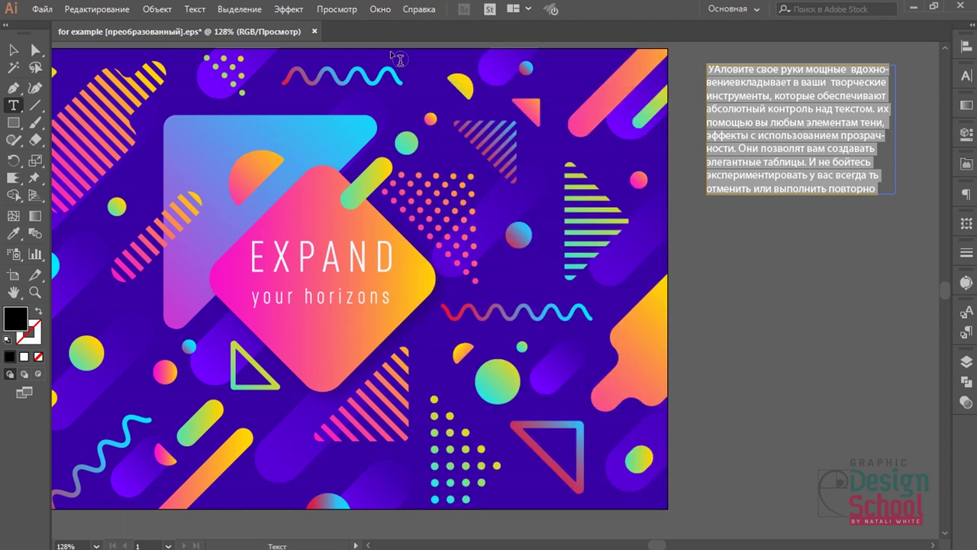
left_click(381, 10)
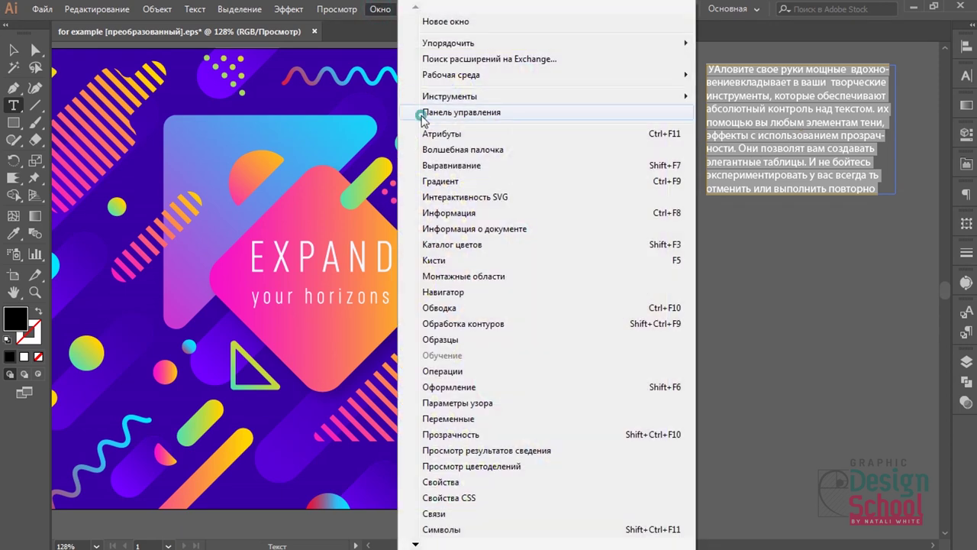
left_click(418, 115)
left_click(13, 73)
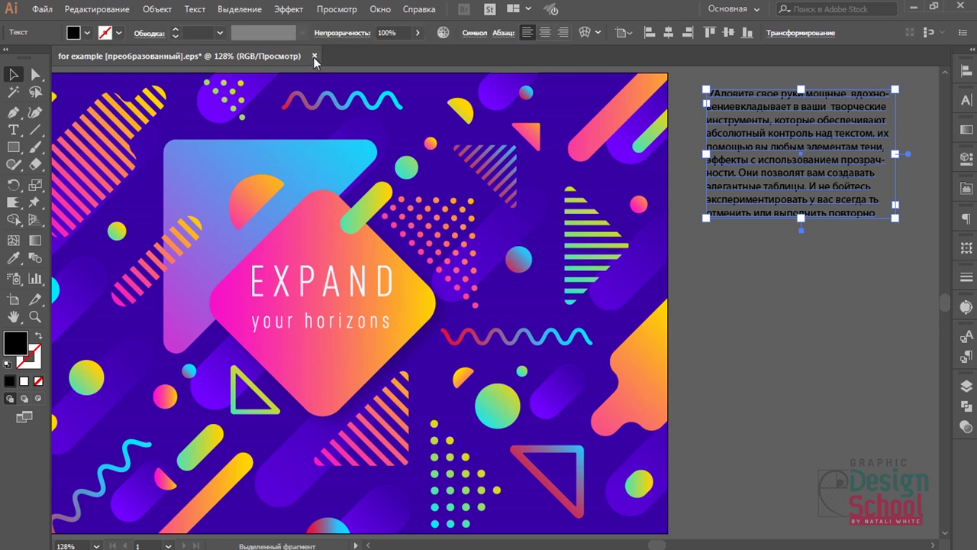
Create a new blank document, float its tab out as a window, then drag it back
left_click(42, 10)
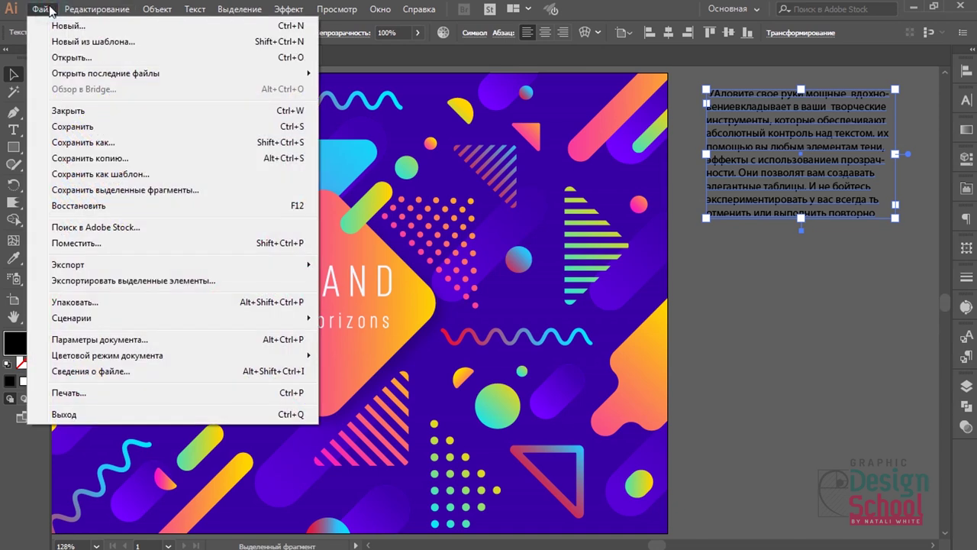
left_click(64, 26)
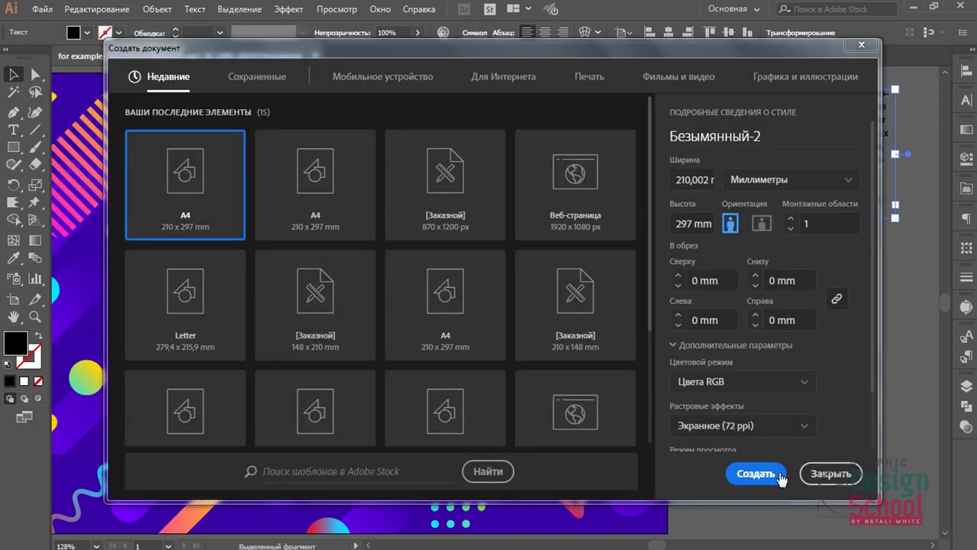
left_click(757, 473)
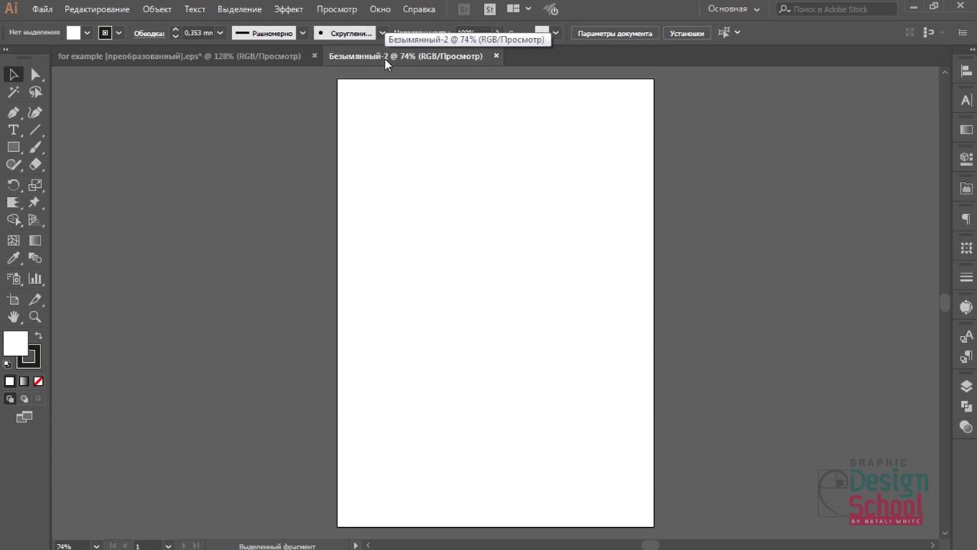
mouse_move(384, 59)
left_mouse_down()
mouse_move(326, 173)
mouse_move(127, 97)
left_mouse_up()
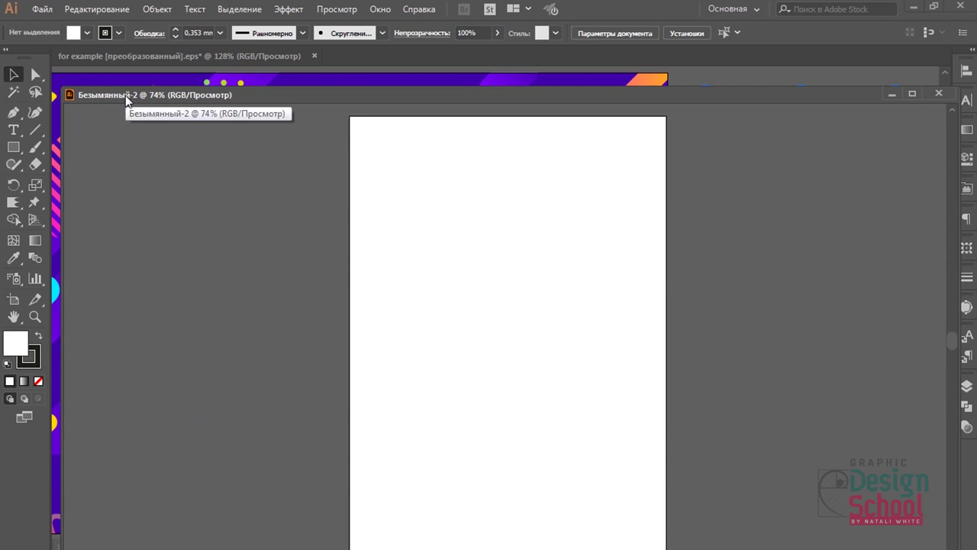
left_click_drag(127, 96, 380, 61)
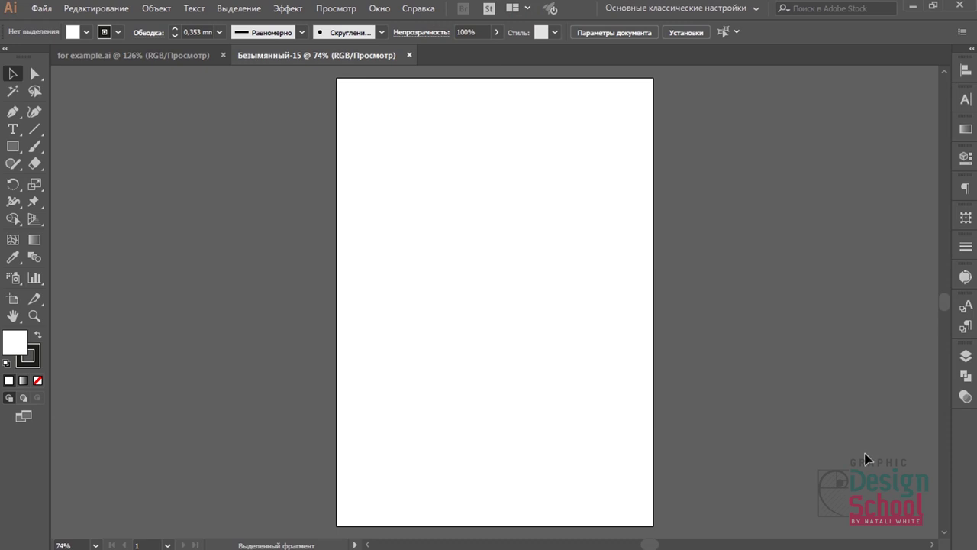
Tile the two documents horizontally, then create two more blank A4 documents
left_click(527, 9)
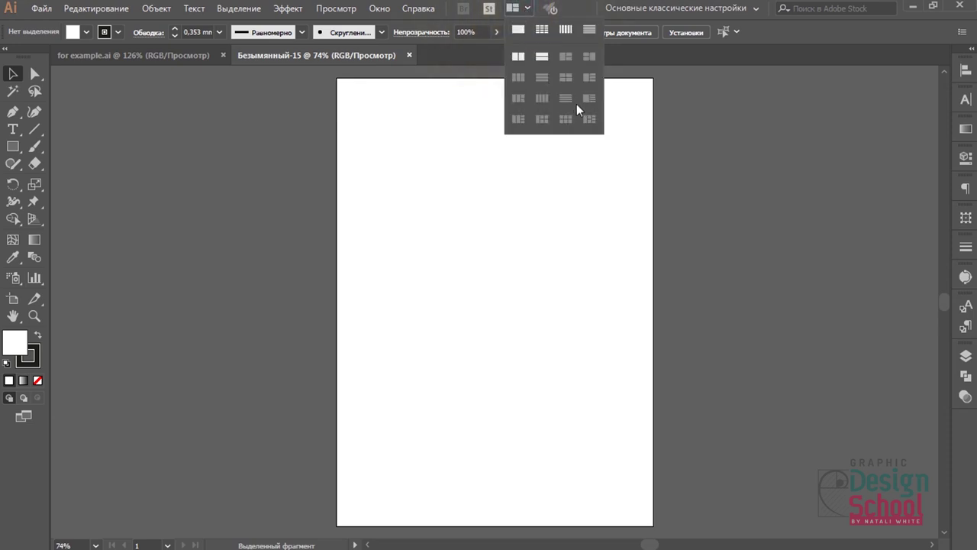
left_click(537, 57)
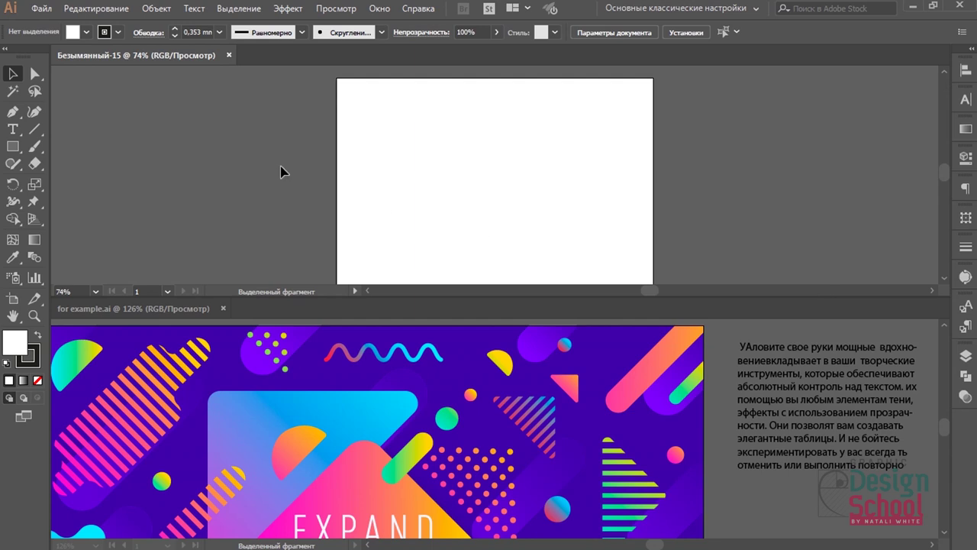
left_click(41, 9)
left_click(55, 25)
left_click(708, 490)
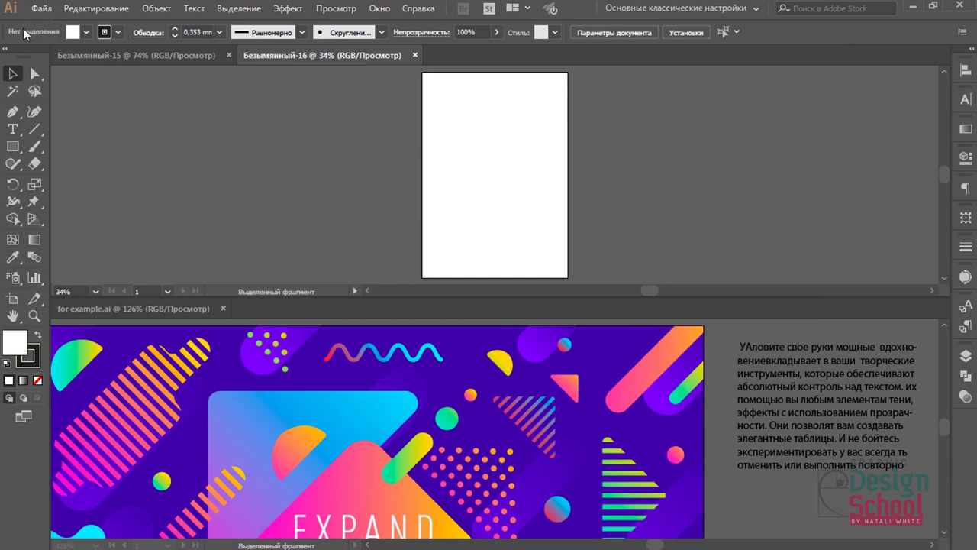
left_click(41, 8)
left_click(46, 25)
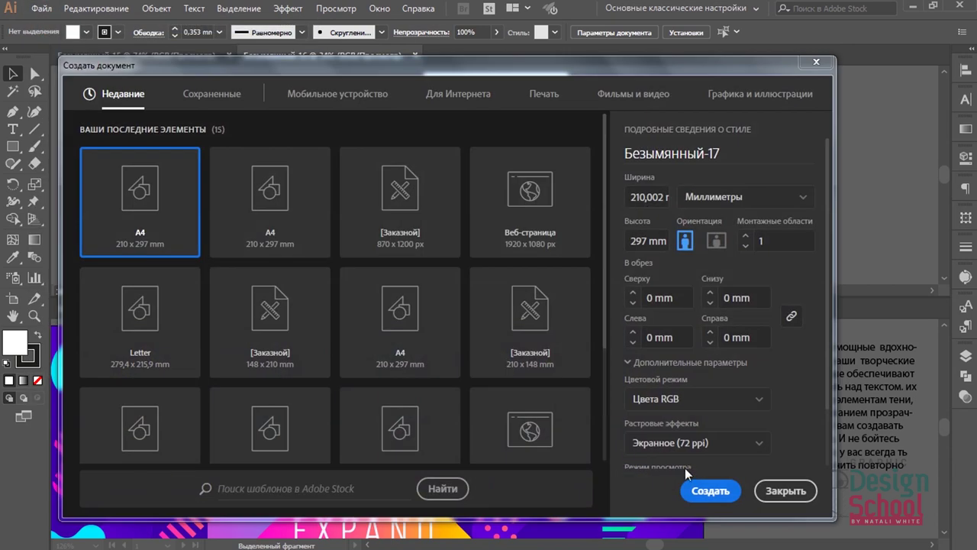
left_click(714, 488)
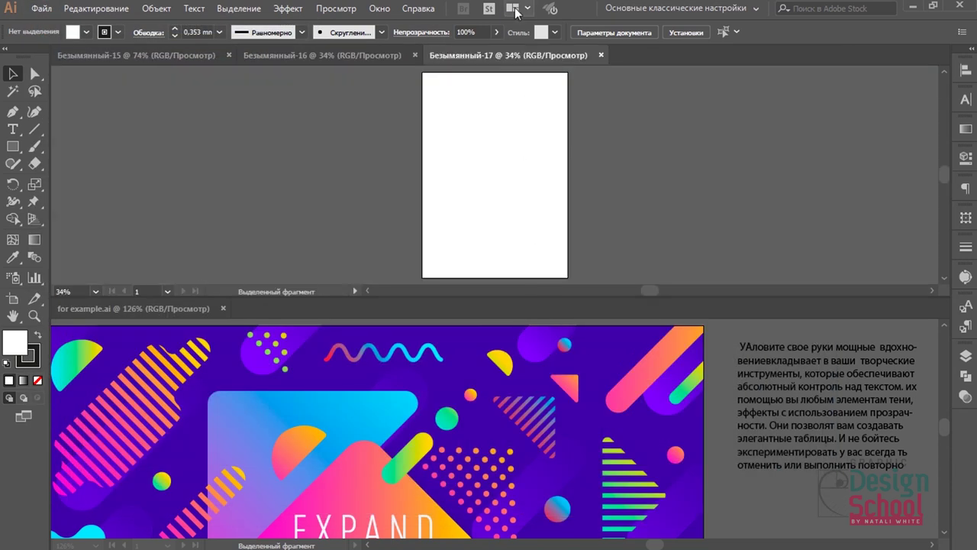
Tile all open documents in a grid and activate Безымянный-16 and Безымянный-17
left_click(520, 9)
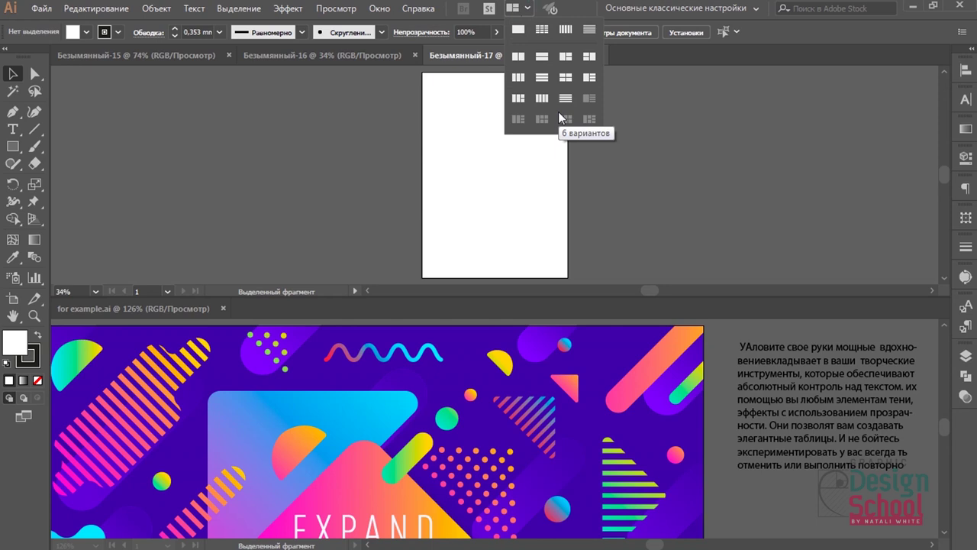
left_click(517, 98)
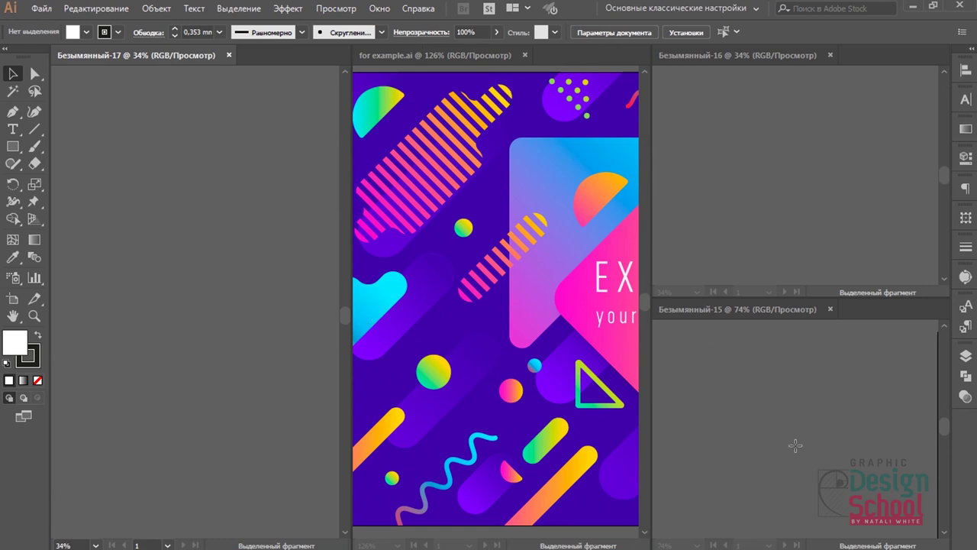
left_click(817, 232)
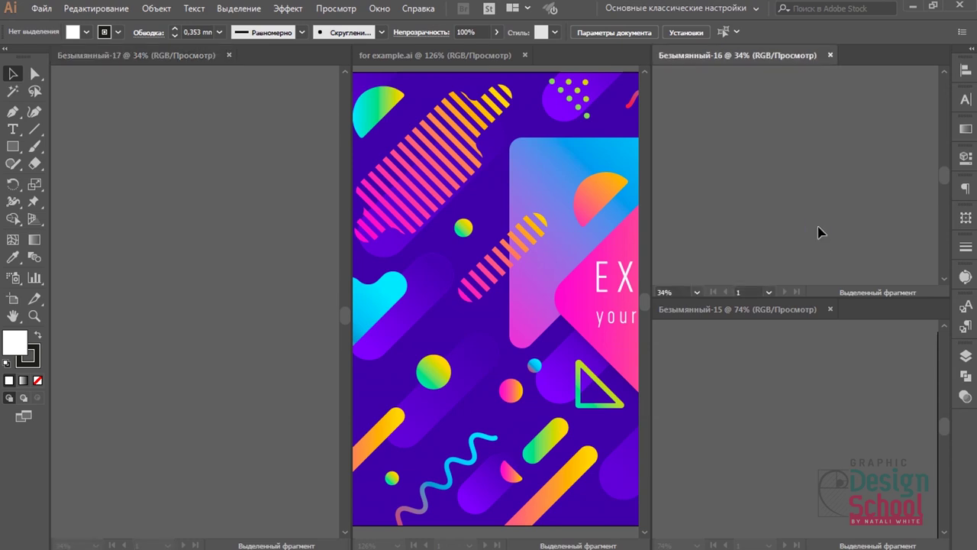
left_click(264, 140)
Consolidate all documents into tabs and close Безымянный-20, Безымянный-19 and Безымянный-18
left_click(524, 10)
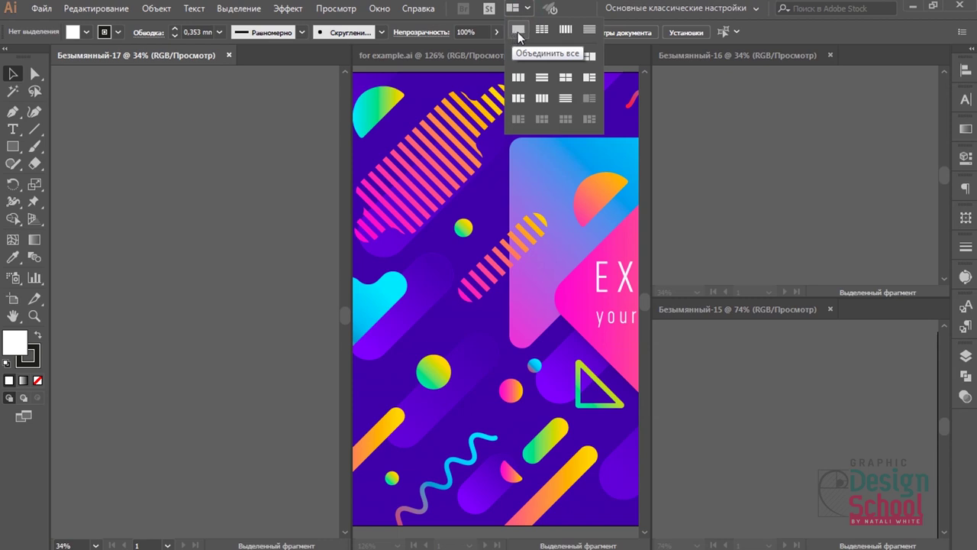
left_click(517, 32)
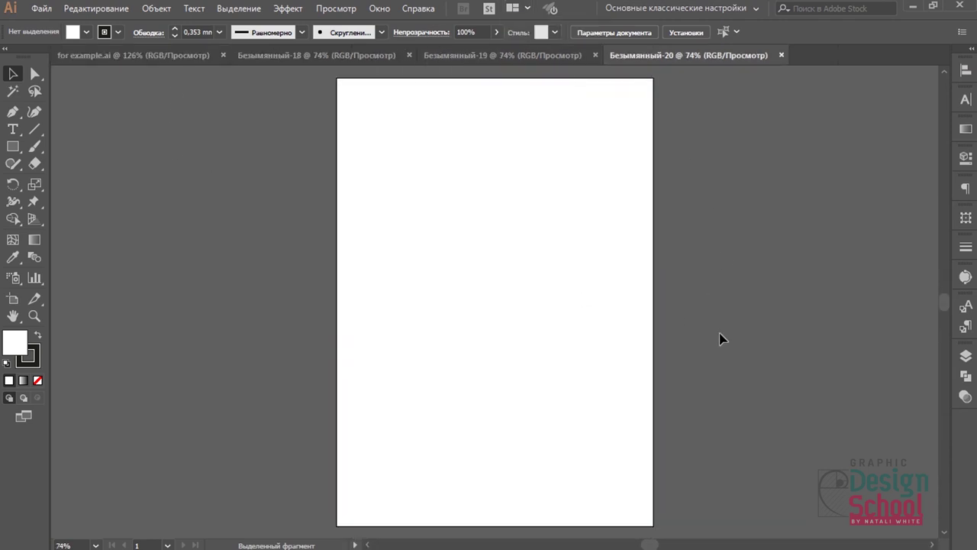
left_click(781, 55)
left_click(596, 55)
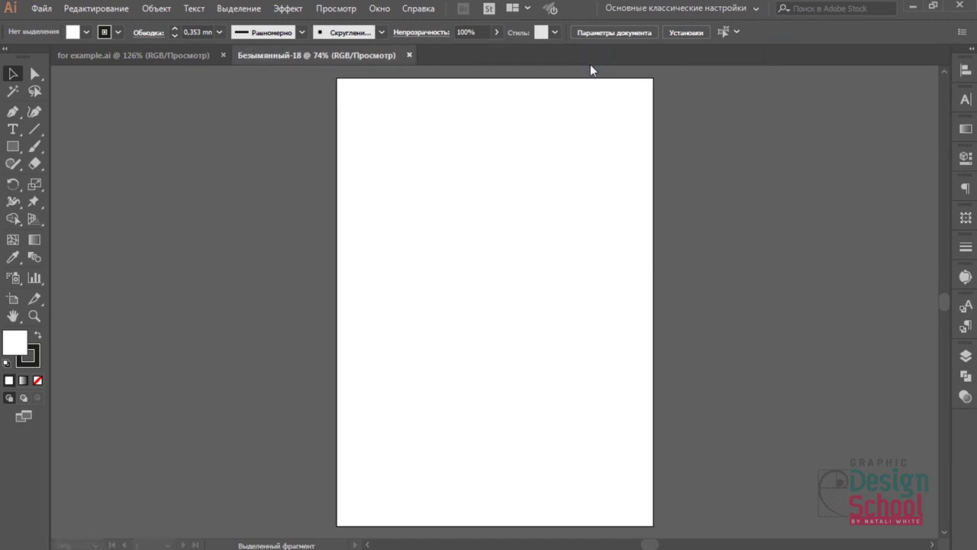
left_click(408, 55)
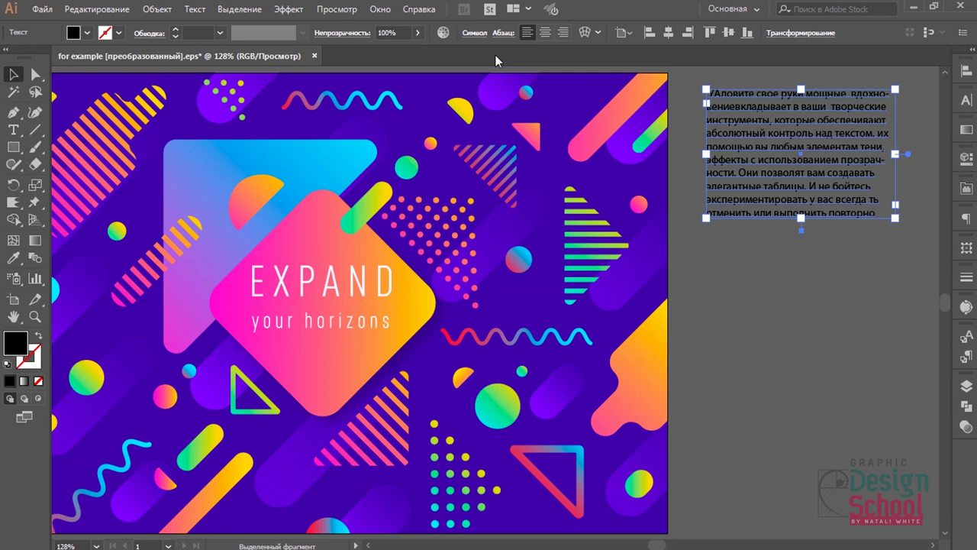
mouse_move(220, 57)
left_mouse_down()
mouse_move(309, 167)
mouse_move(194, 58)
mouse_move(189, 128)
mouse_move(198, 134)
left_mouse_up()
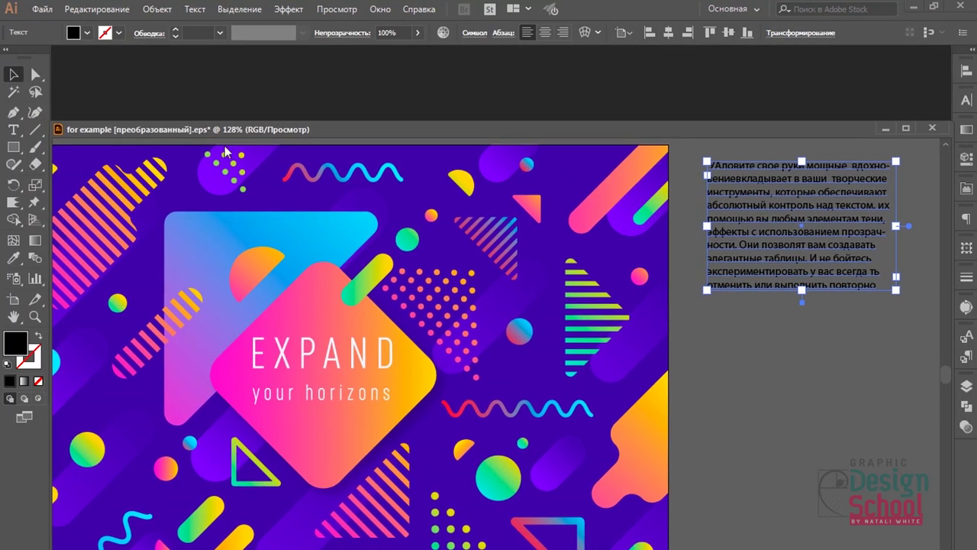
left_click(904, 130)
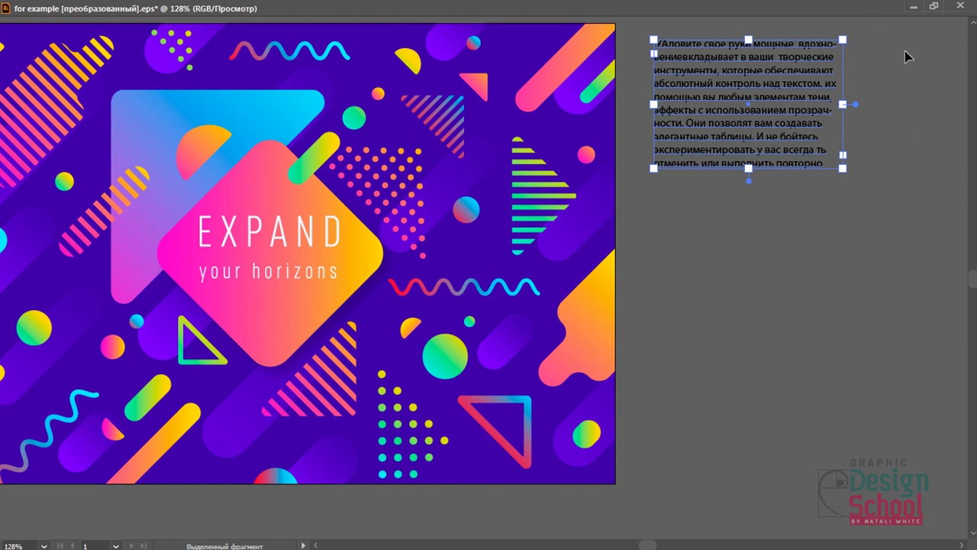
left_click(934, 5)
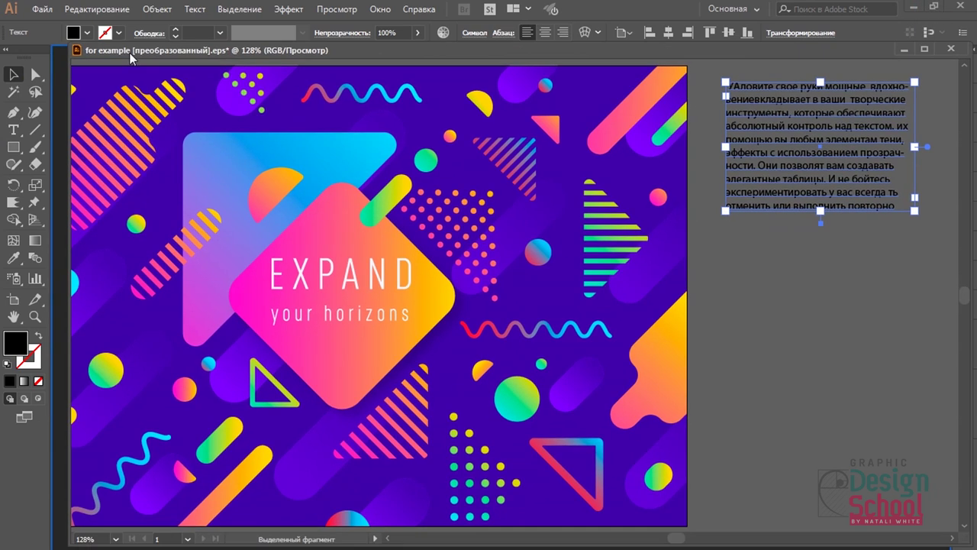
left_click_drag(122, 134, 129, 53)
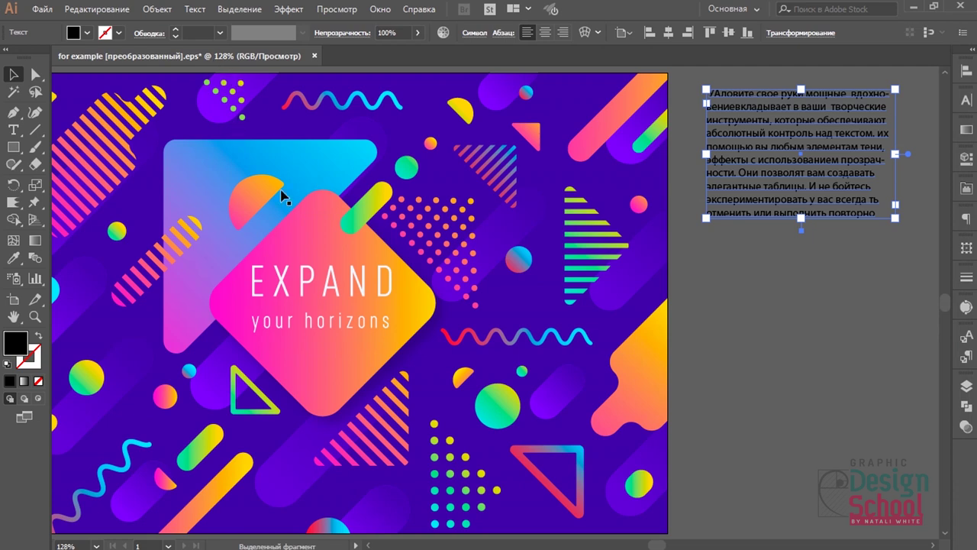
key("ctrl+shift+a")
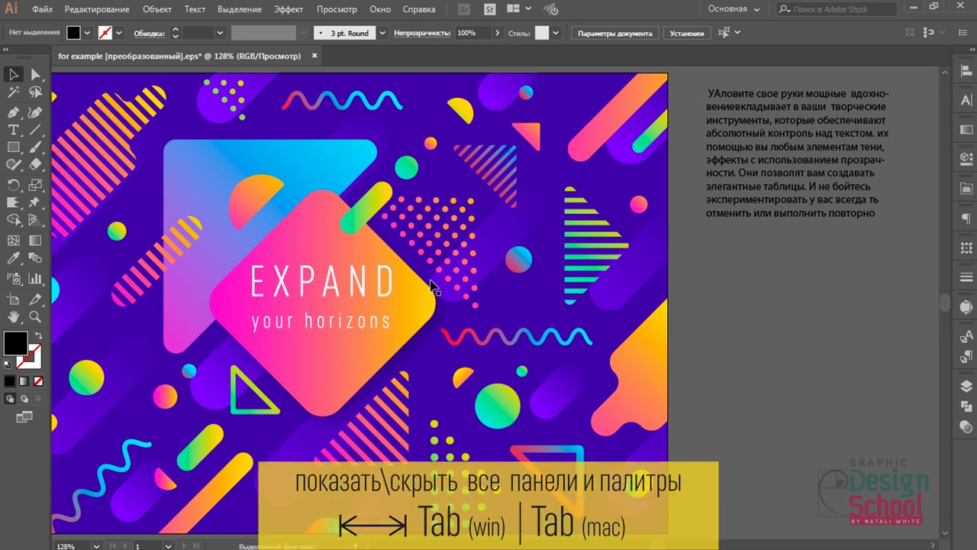
key("Tab")
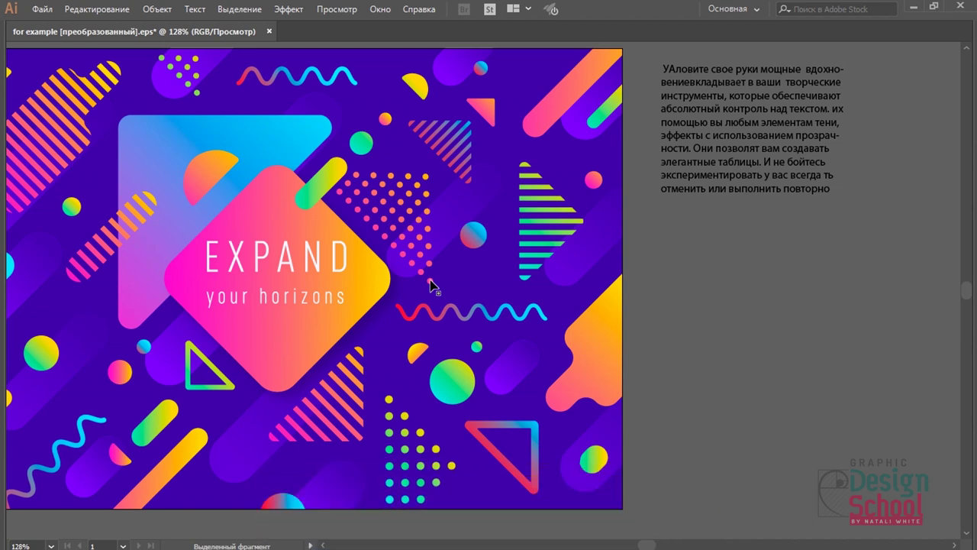
key("Tab")
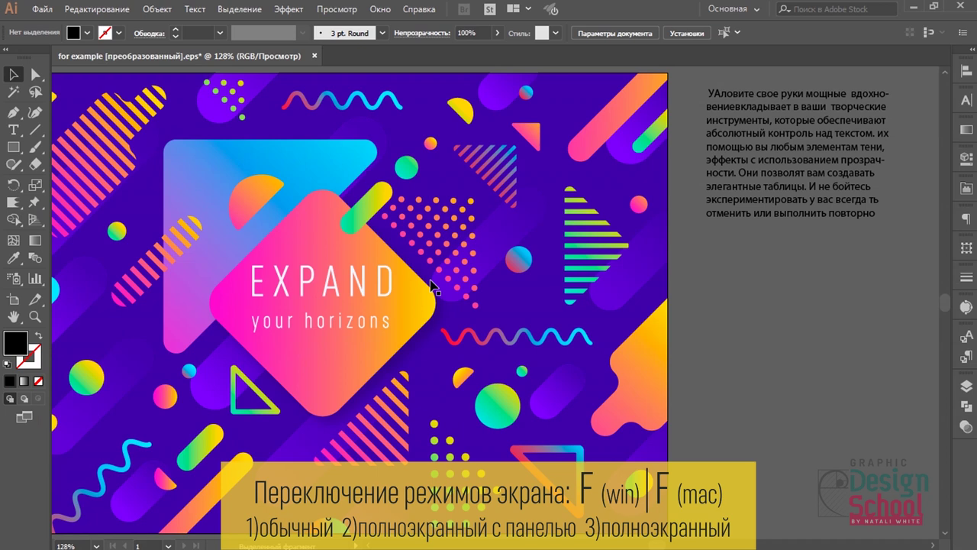
key("f")
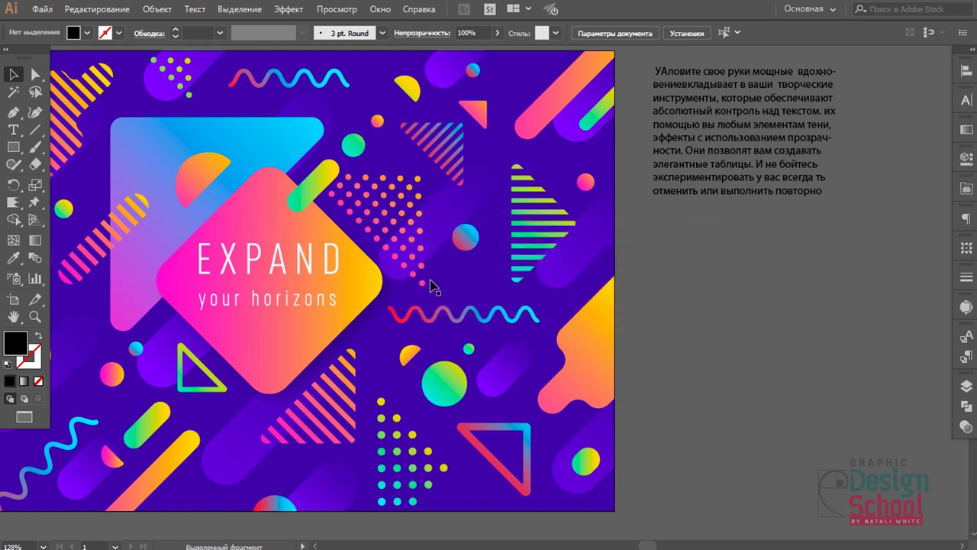
key("f")
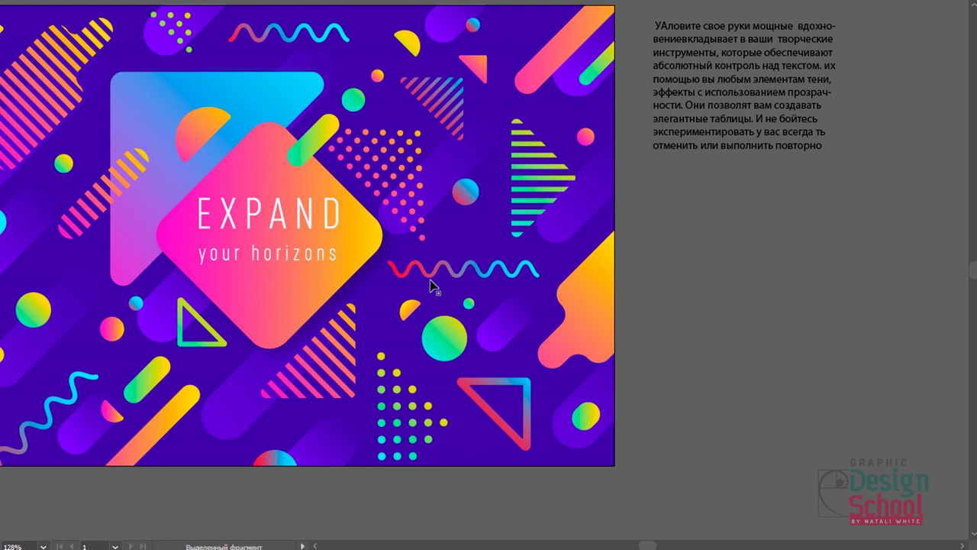
key("Tab")
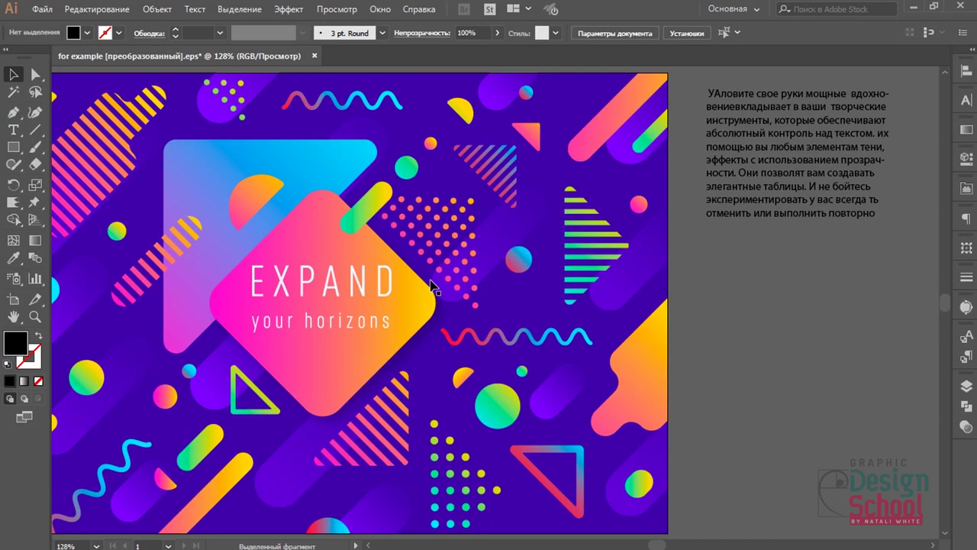